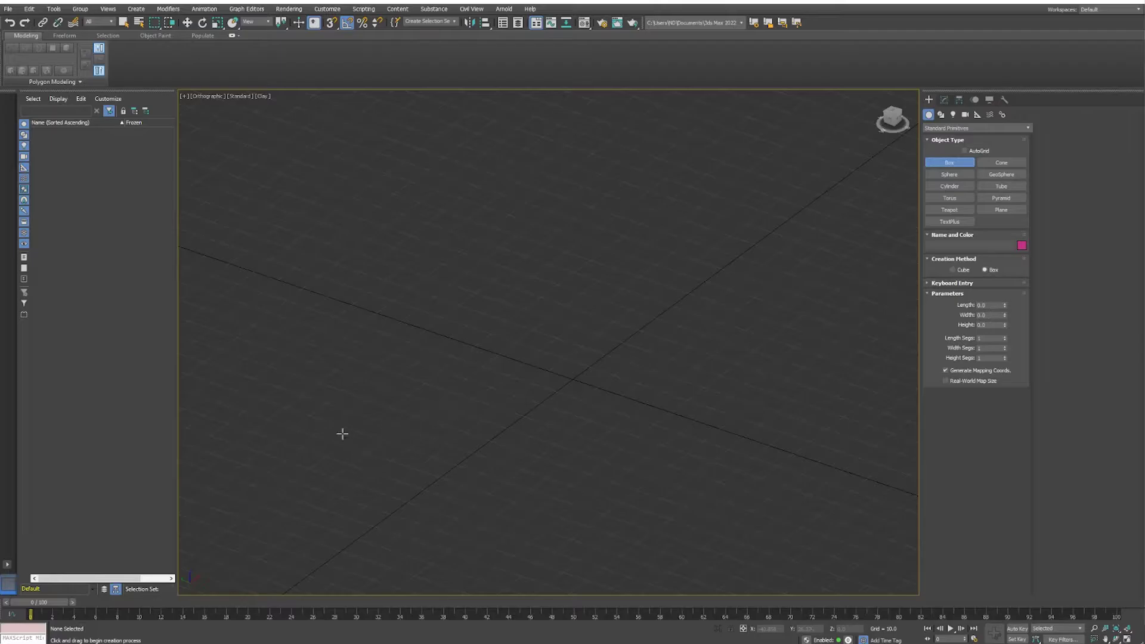
Step: Draw a flat floor box and edit its vertices to form the two corner walls
left_click_drag(342, 433, 881, 349)
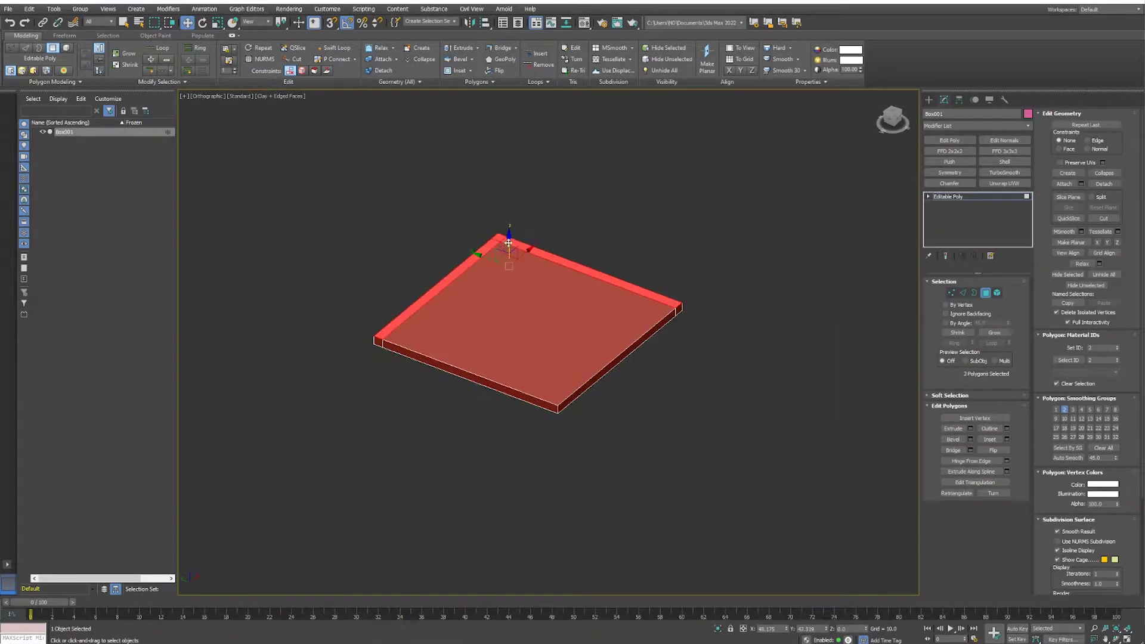
scroll(437, 307, "up", 2)
key("1")
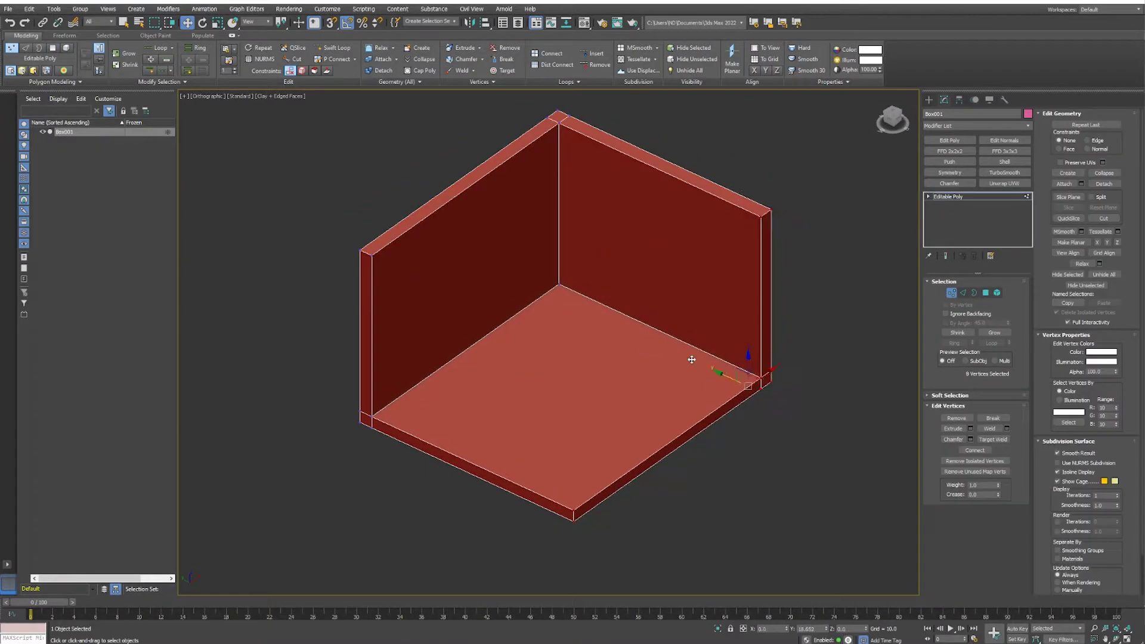
key("1")
middle_click_drag(614, 396, 597, 294, "alt")
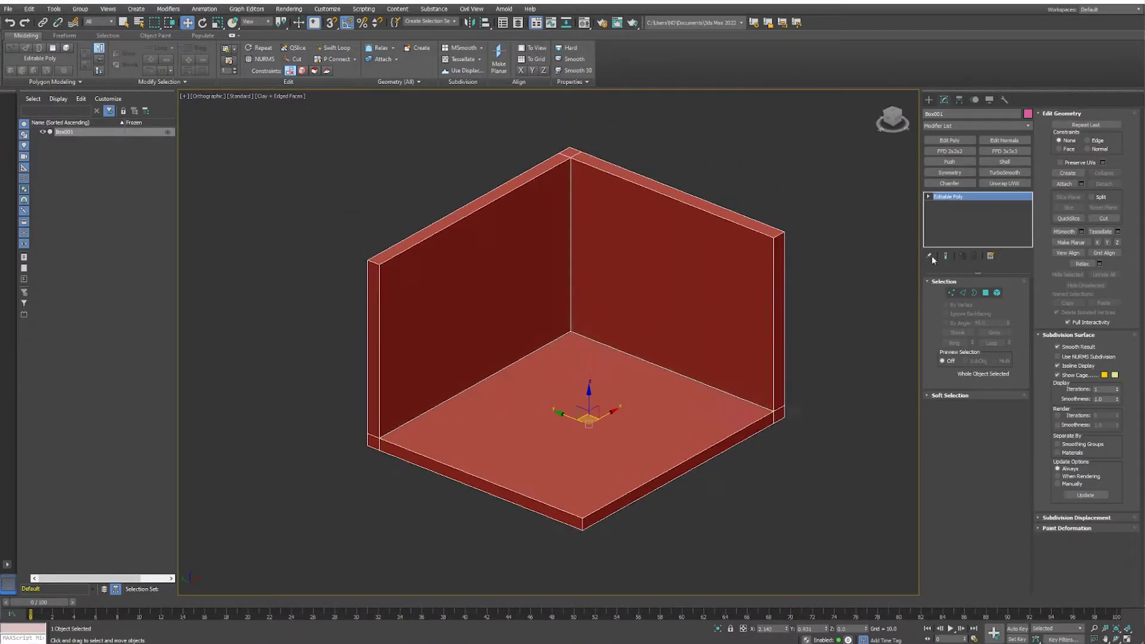
Step: Draw a thin slab box along the back wall and set its thickness
left_click(929, 100)
left_click(949, 162)
left_click_drag(588, 338, 712, 428)
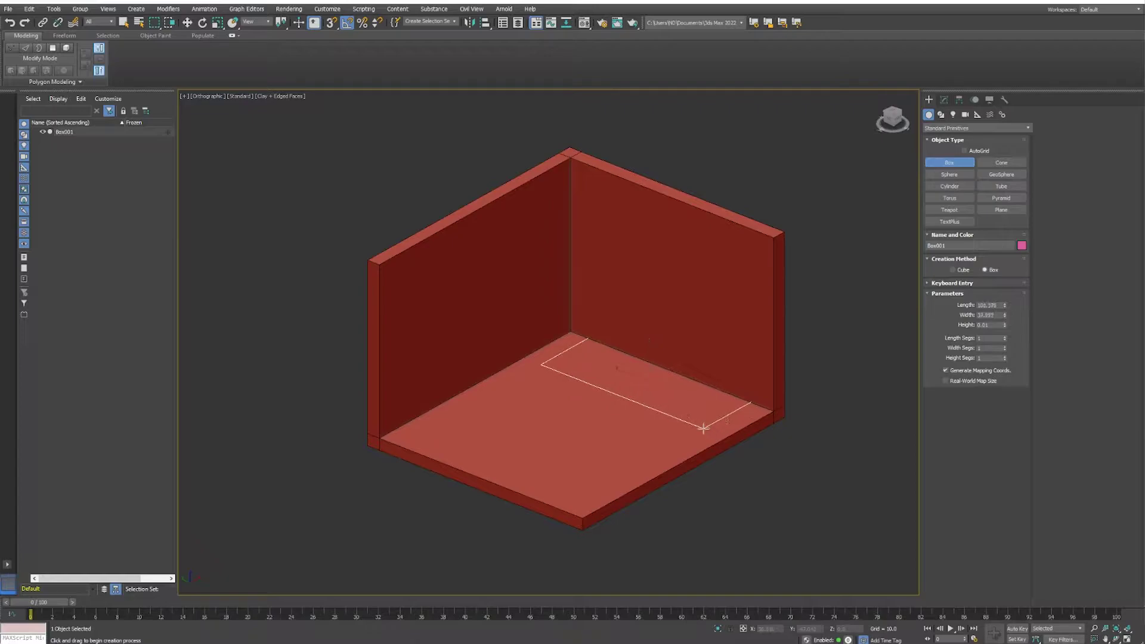
left_click(689, 411)
key("w")
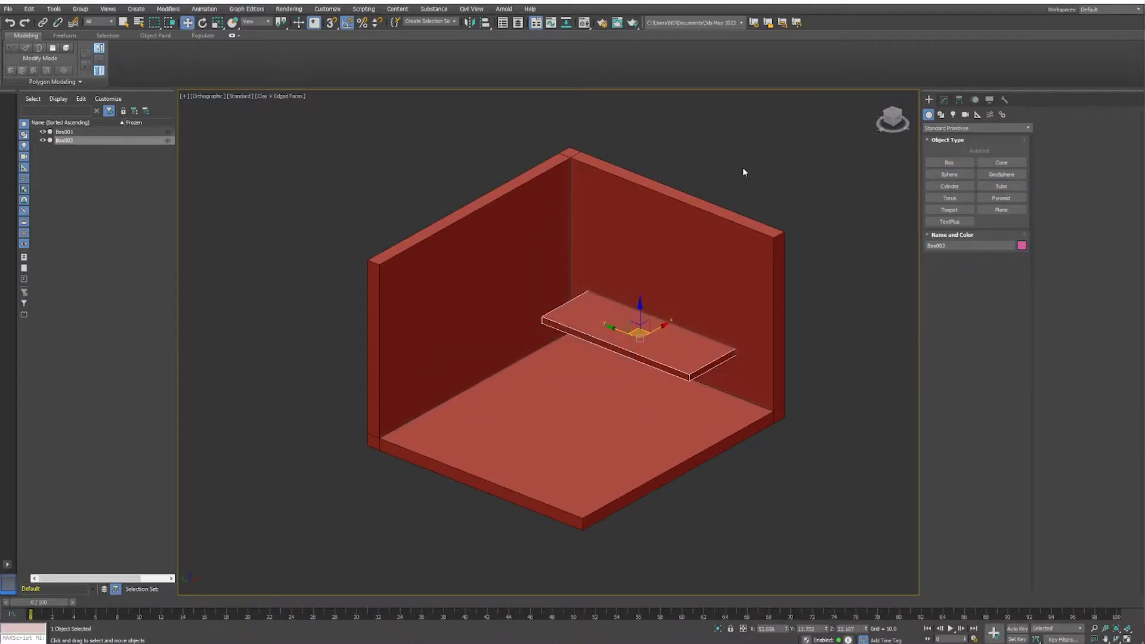
left_click(945, 100)
Step: Convert the slab to Editable Poly, extend it into an L-desk, and draw a small box outside
right_click(949, 196)
left_click(967, 314)
key("1")
left_click_drag(502, 241, 635, 346)
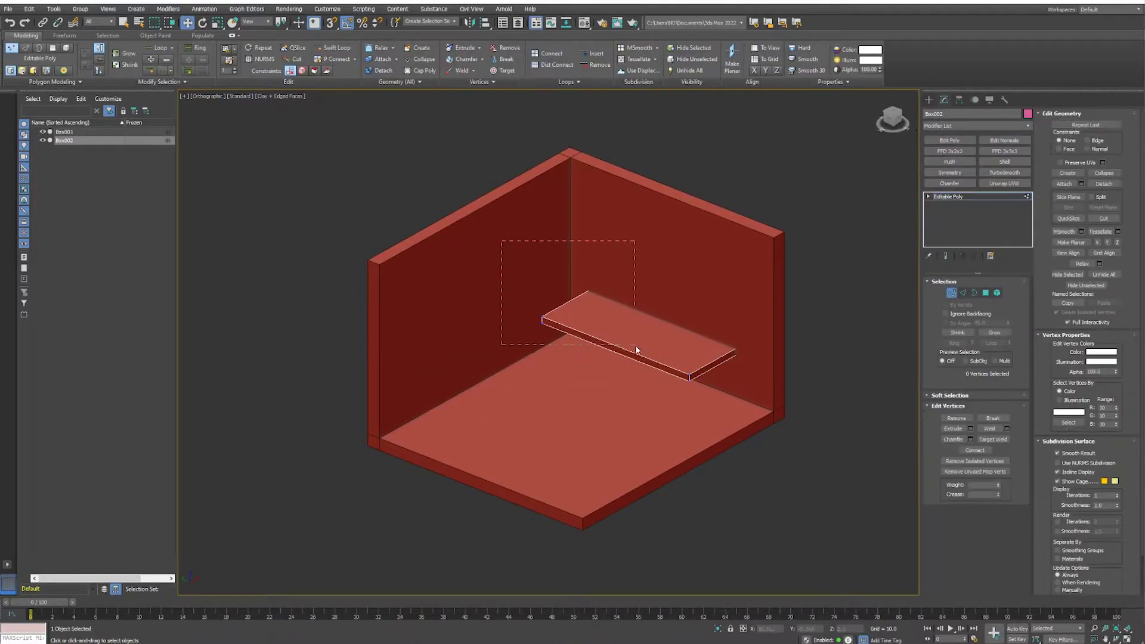
key("4")
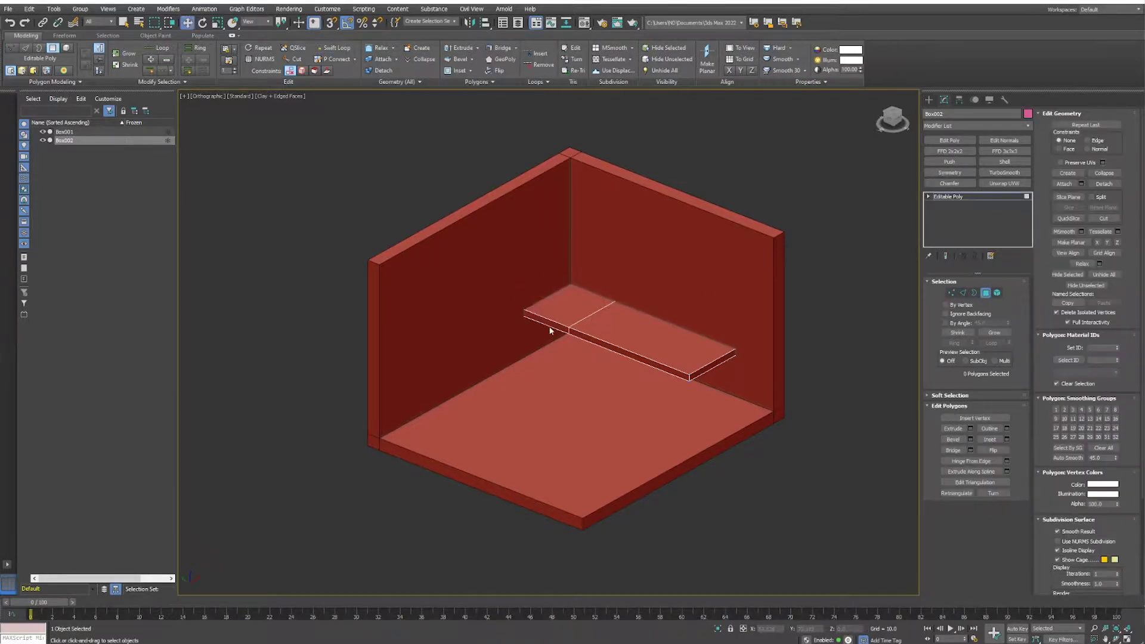
left_click(984, 294)
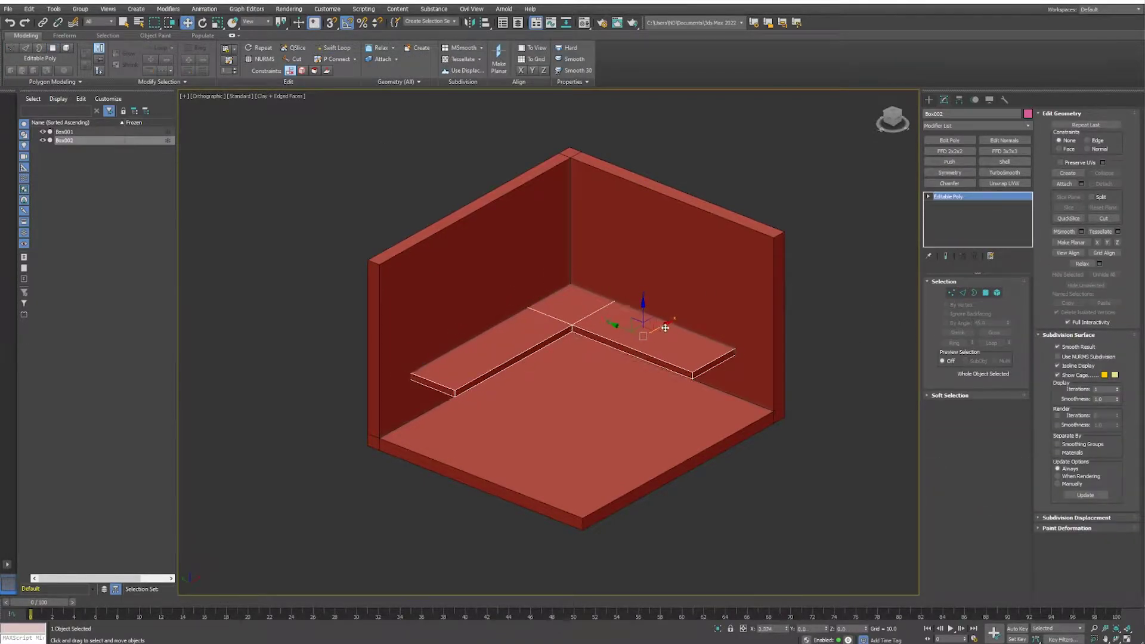
left_click_drag(708, 448, 808, 460)
left_click(760, 435)
Step: Duplicate the small box, shrink its footprint and raise it into a taller monitor block
key("ctrl+v")
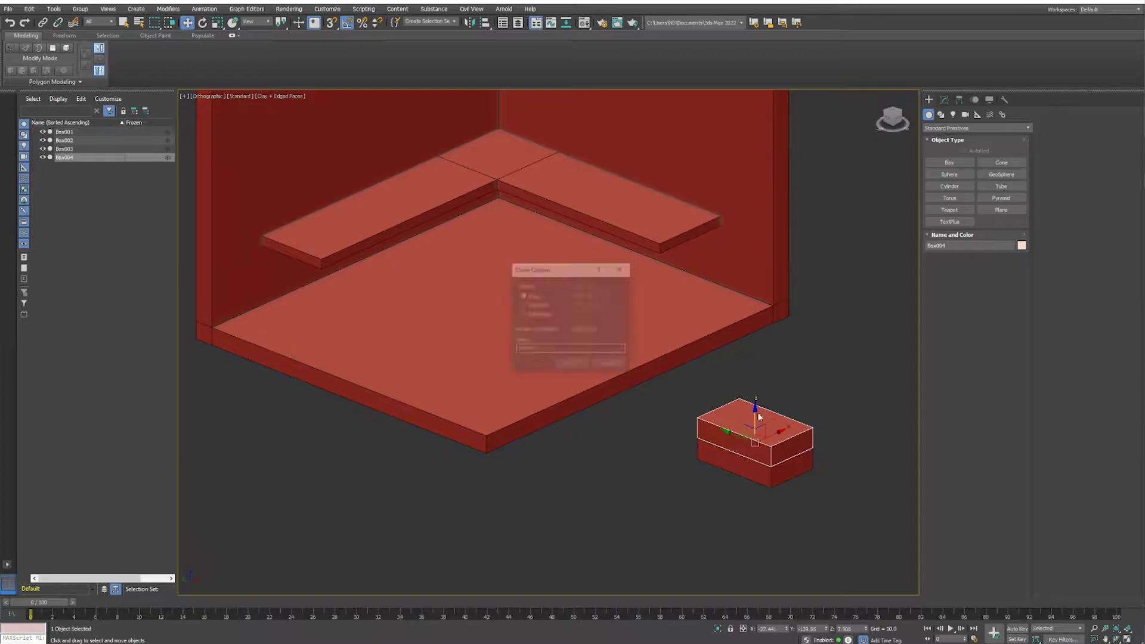
key("Return")
left_click(945, 100)
scroll(760, 430, "up", 3)
key("1")
key("r")
mouse_move(755, 426)
left_mouse_down()
mouse_move(743, 432)
mouse_move(742, 332)
left_mouse_up()
key("1")
key("w")
key("4")
Step: Chamfer the monitor box's edges to cut the grooved top
key("2")
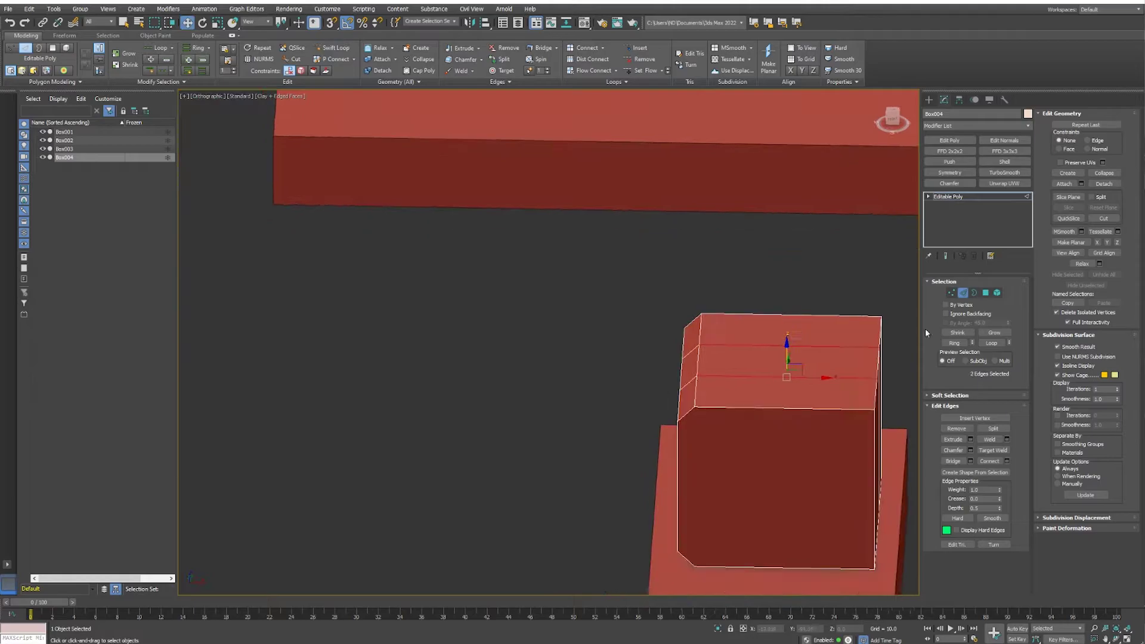
key("1")
mouse_move(766, 249)
middle_mouse_down("alt")
mouse_move(798, 402)
mouse_move(764, 389)
middle_mouse_up("alt")
left_click(987, 293)
middle_click_drag(847, 334, 809, 308, "alt")
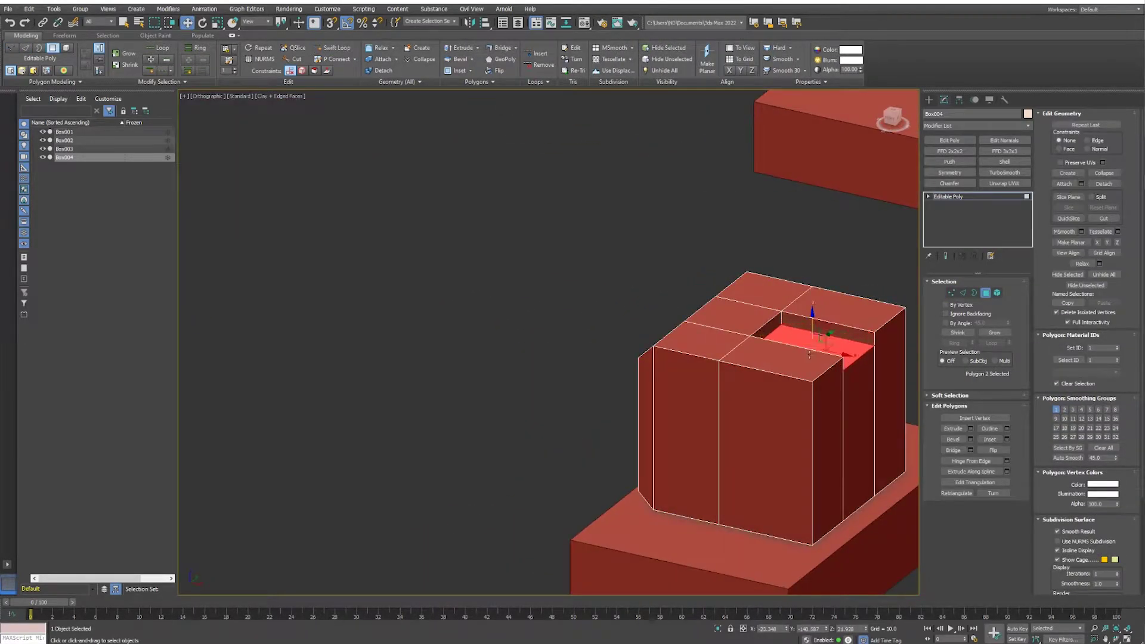
middle_click_drag(810, 354, 873, 315, "alt")
key("2")
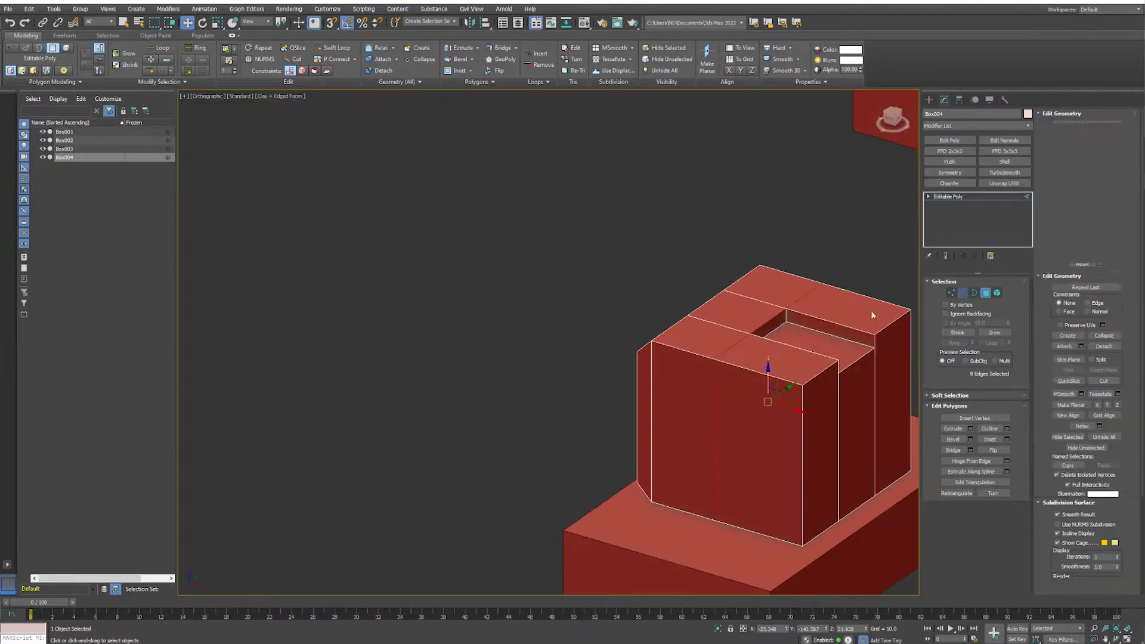
right_click(542, 384)
left_click(572, 358)
Step: Inset the three front faces and recess the screen into the frame
mouse_move(573, 358)
middle_mouse_down("alt")
mouse_move(772, 475)
mouse_move(835, 417)
middle_mouse_up("alt")
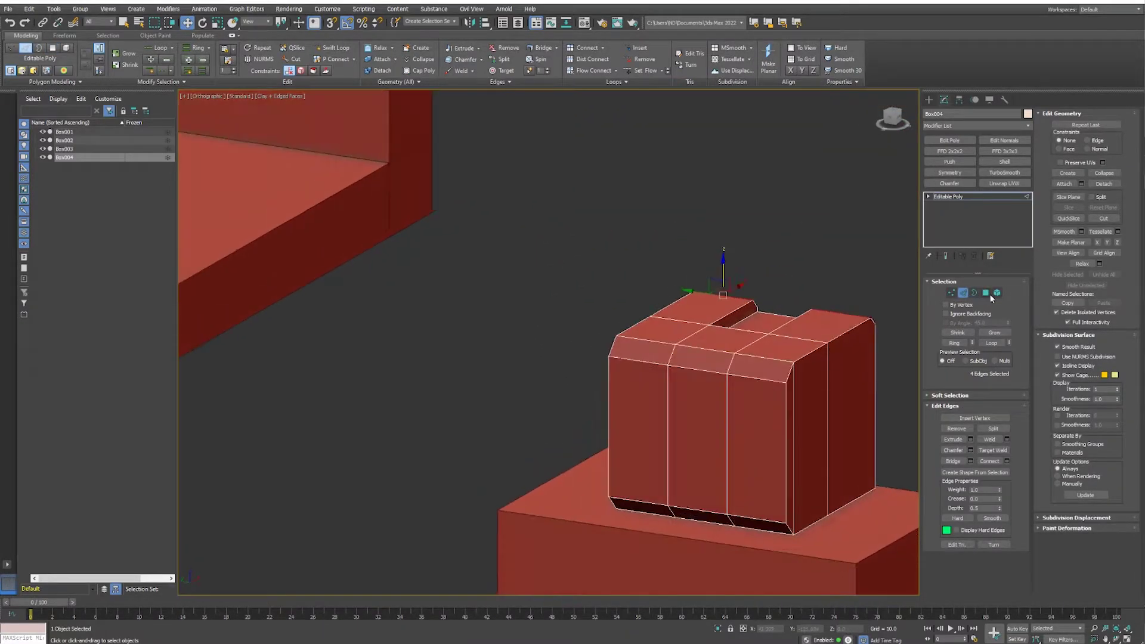
left_click(987, 294)
left_click(554, 375)
middle_click_drag(555, 376, 692, 431, "alt")
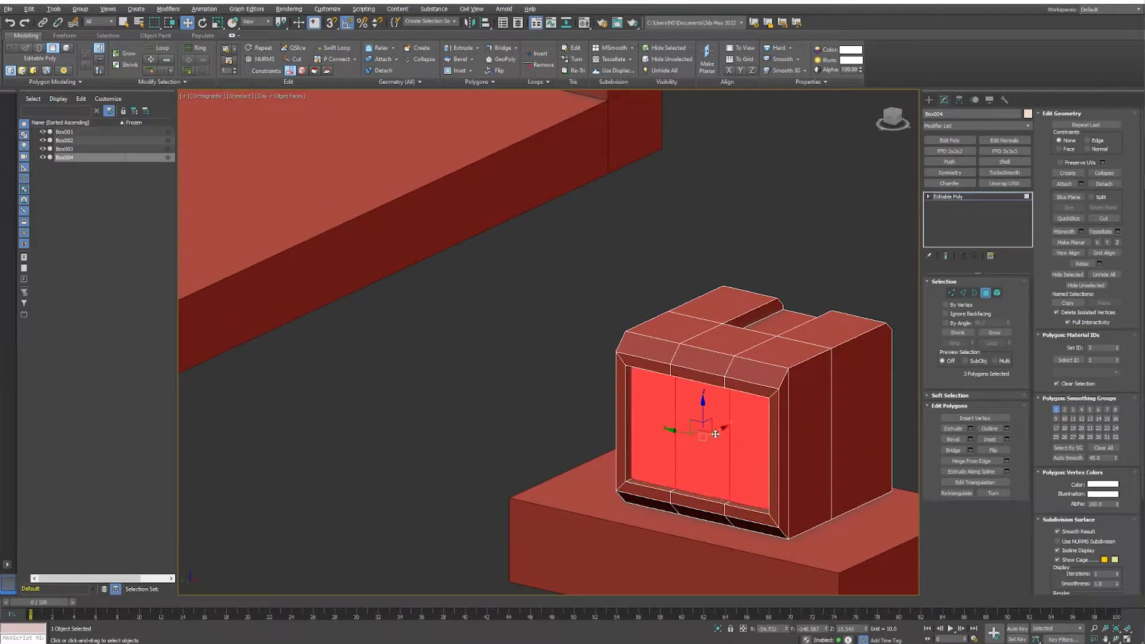
key("w")
scroll(704, 429, "up", 2)
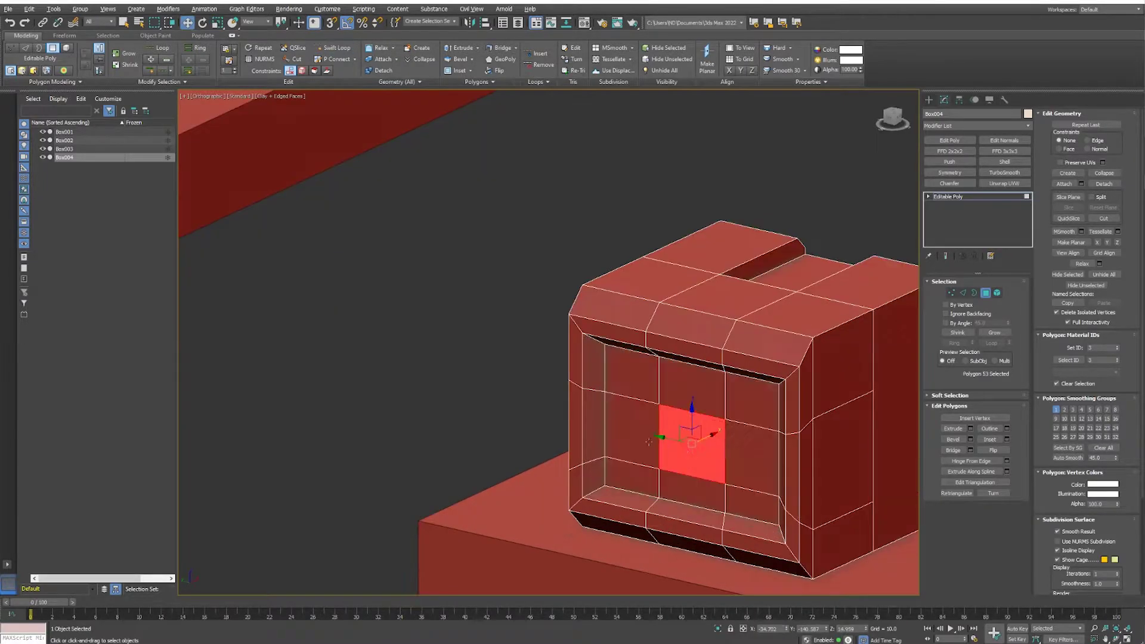
left_click_drag(603, 352, 797, 391)
Step: Detach the inner screen faces into their own object
key("2")
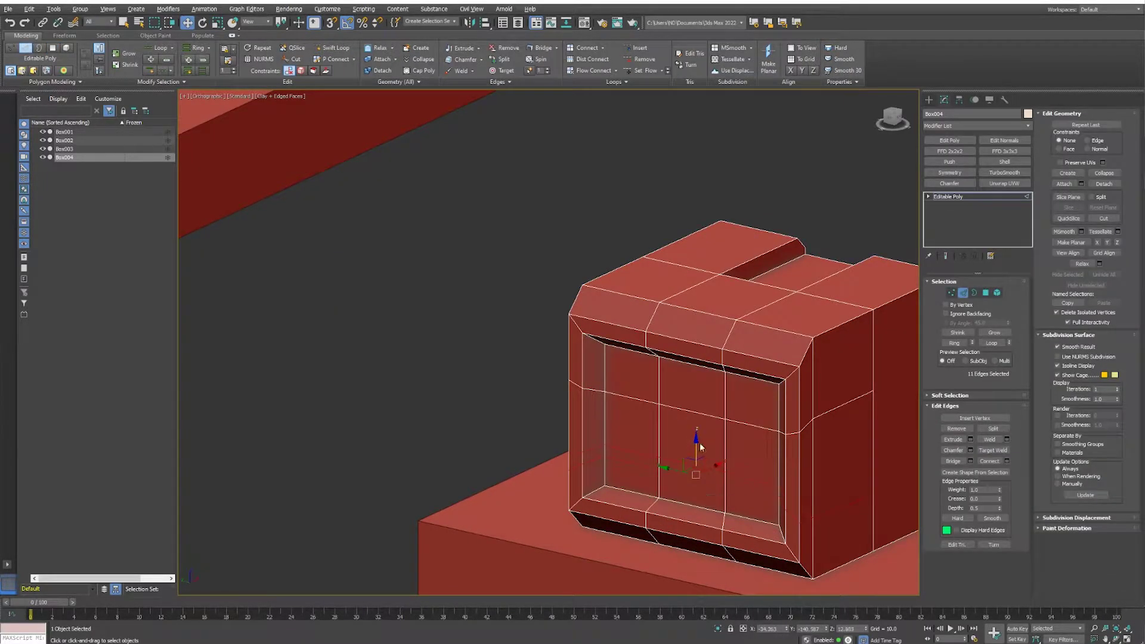
left_click(985, 293)
left_click(1005, 151)
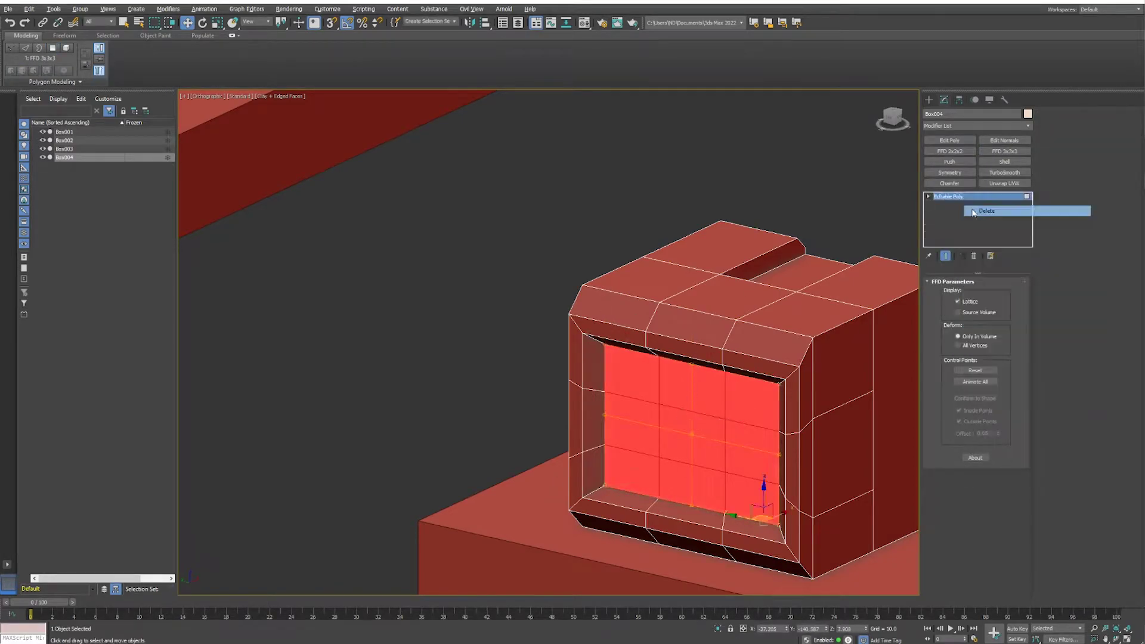
left_click(975, 213)
left_click(685, 404)
middle_click_drag(627, 412, 570, 384)
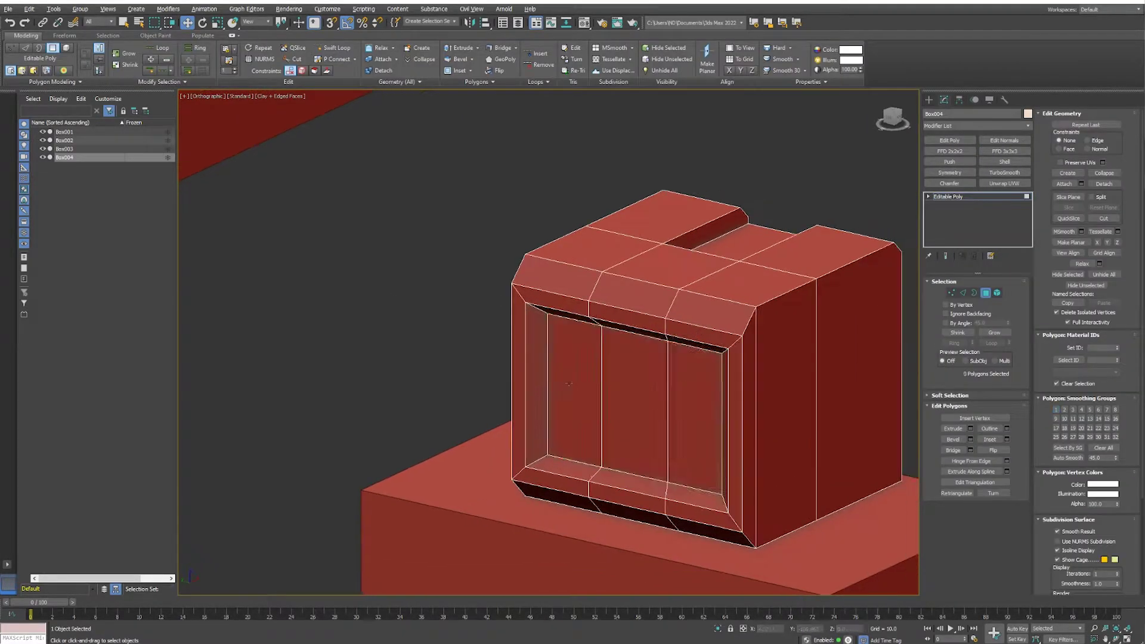
scroll(568, 384, "down", 3)
left_click(581, 370)
left_click(586, 366)
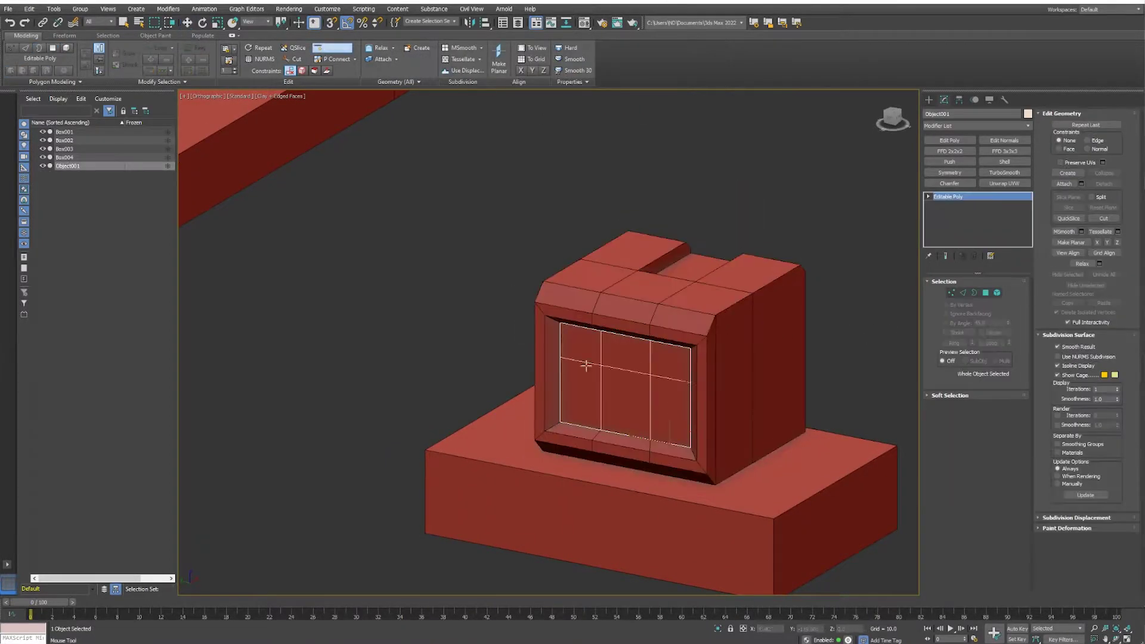
Step: Add an FFD 3x3x3 to the screen and push its centre points outward
scroll(627, 371, "up", 2)
scroll(657, 376, "up", 1)
key("3")
key("ctrl+a")
key("w")
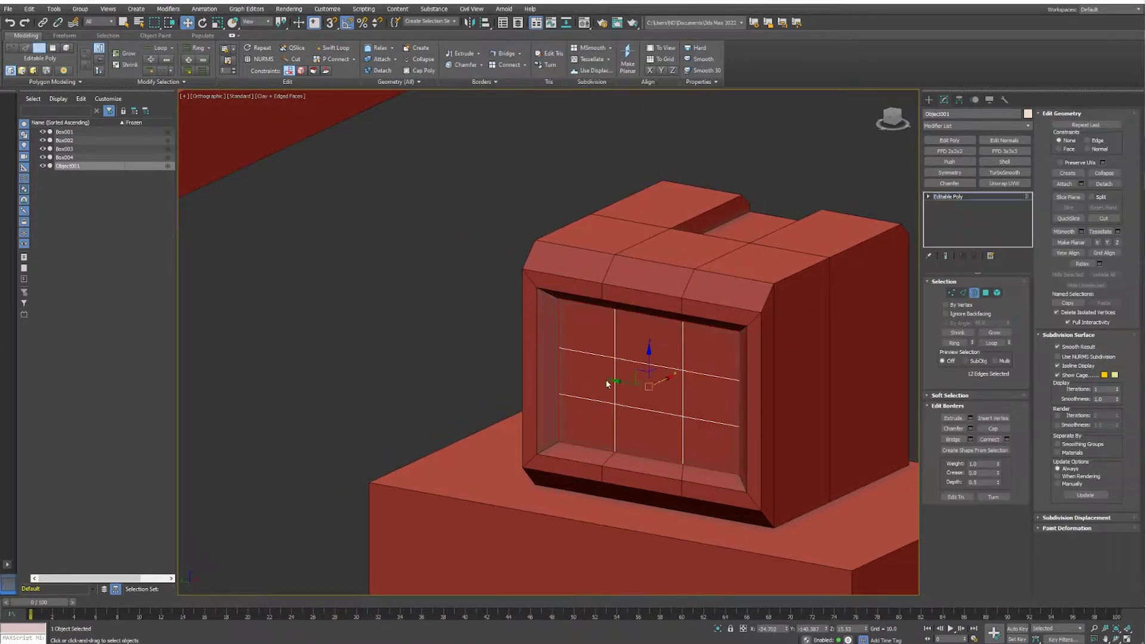
left_click(1005, 151)
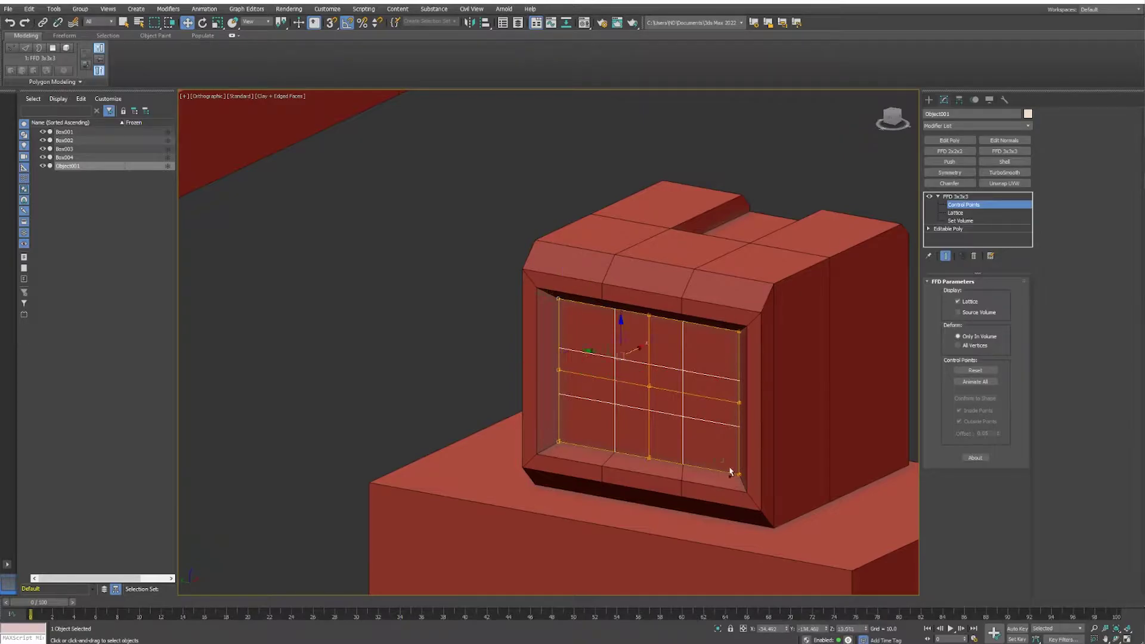
left_click_drag(649, 386, 677, 372)
Step: Select the monitor housing and then the base block beneath it
left_click(702, 472)
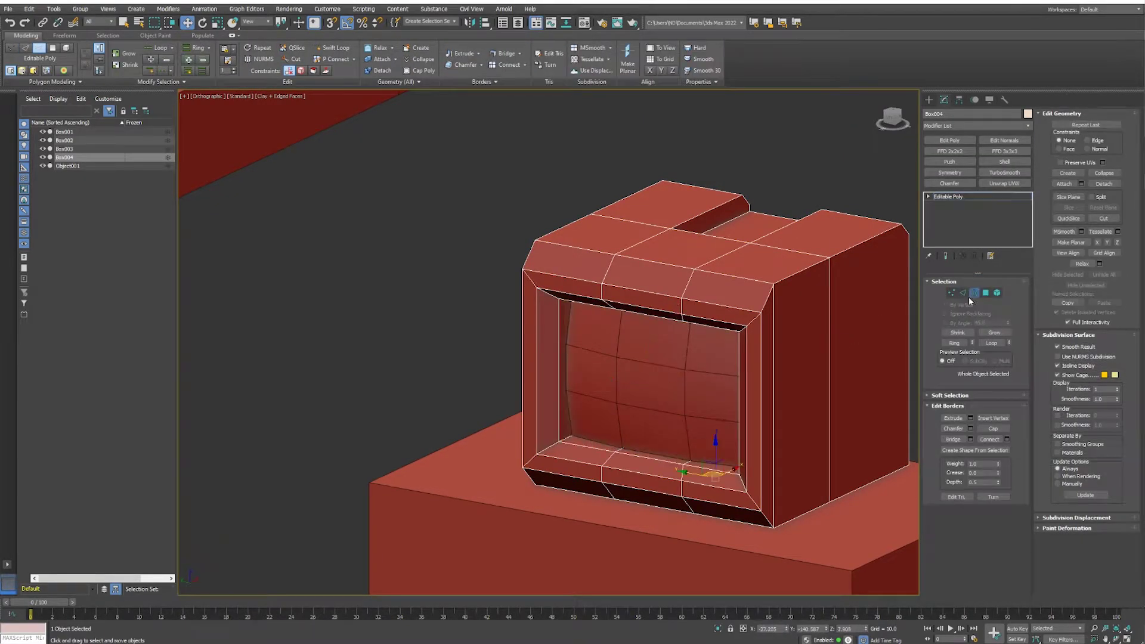
scroll(704, 466, "down", 3)
left_click(693, 477)
scroll(692, 477, "up", 2)
Step: Convert the computer's base block to Editable Poly
key("r")
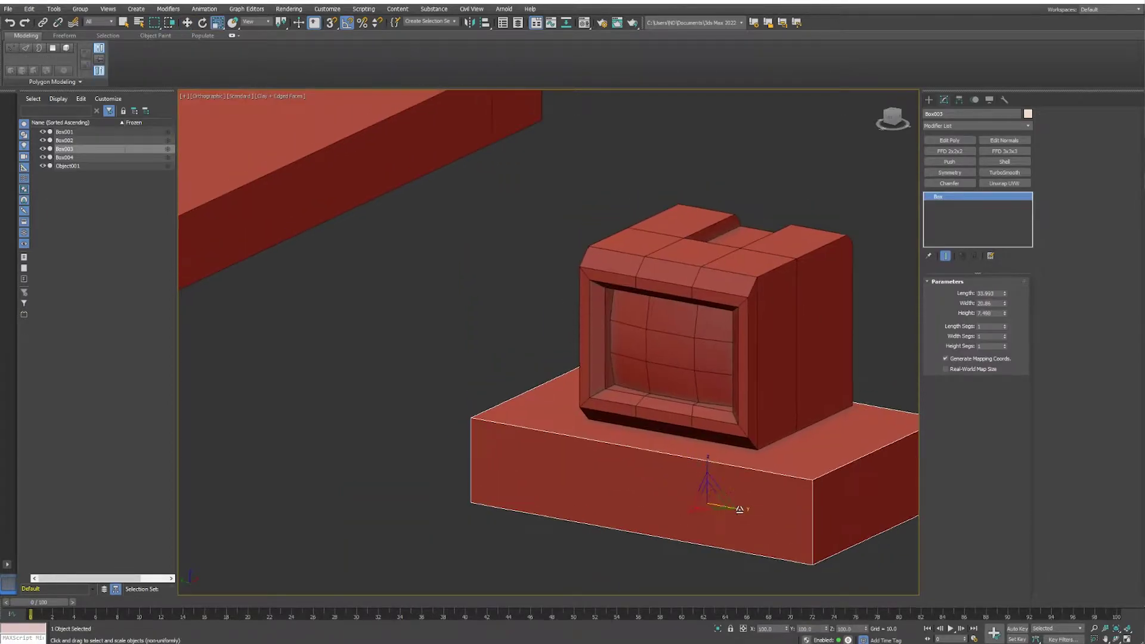
right_click(939, 197)
left_click(966, 260)
scroll(658, 466, "down", 1)
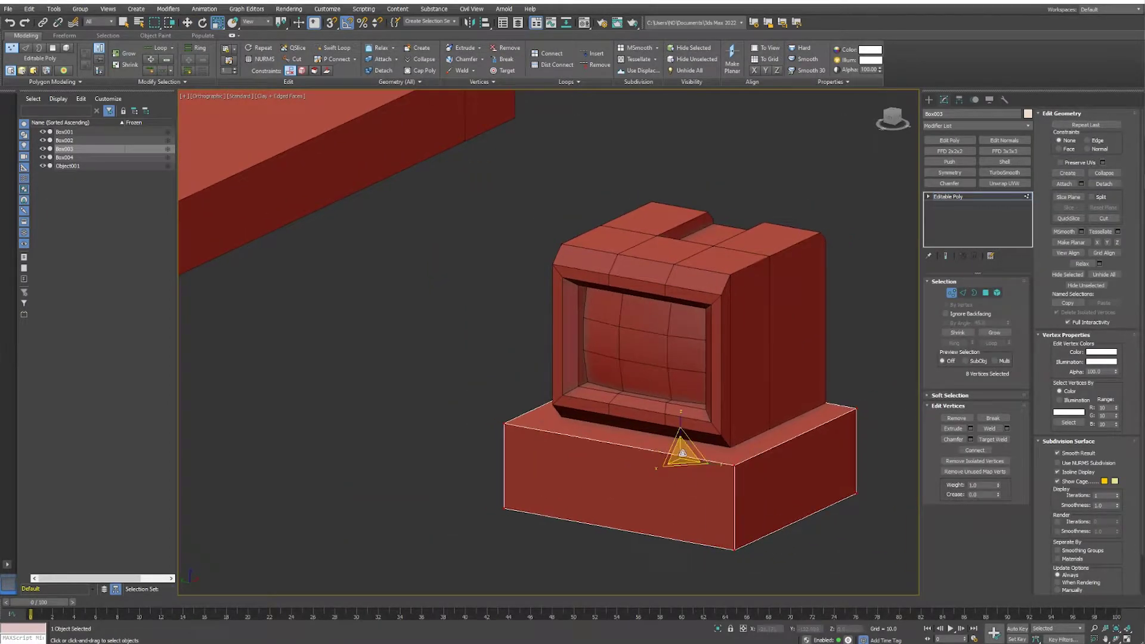
Step: Inset the base's front face to form a recessed drive bay
key("4")
left_click(553, 457)
scroll(553, 457, "up", 2)
left_click_drag(665, 502, 596, 457)
key("w")
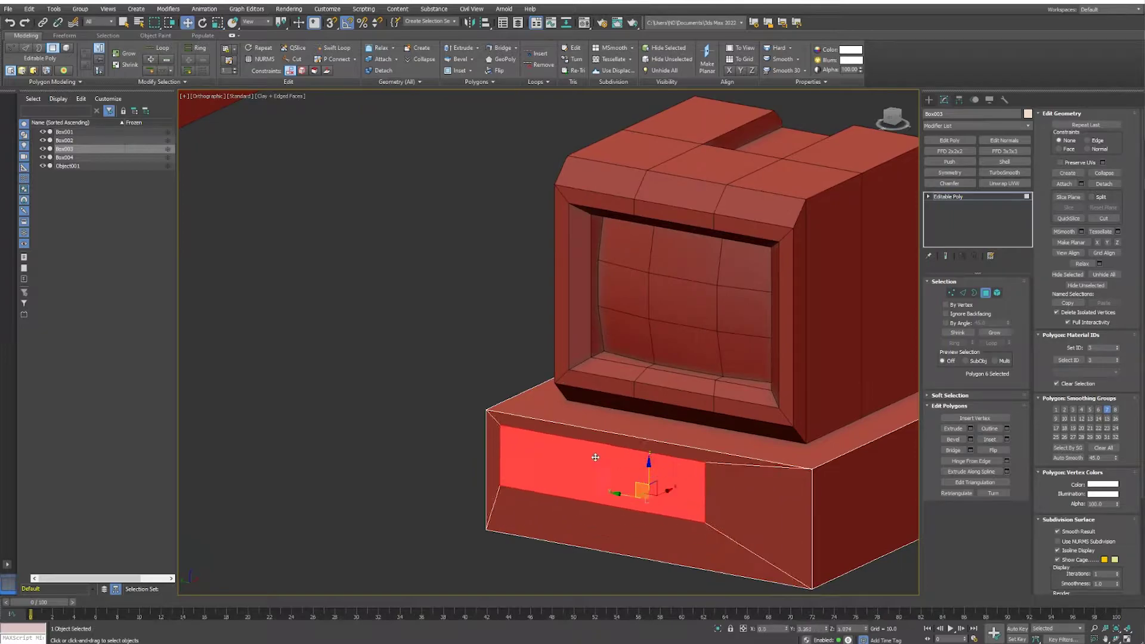
left_click(1007, 439)
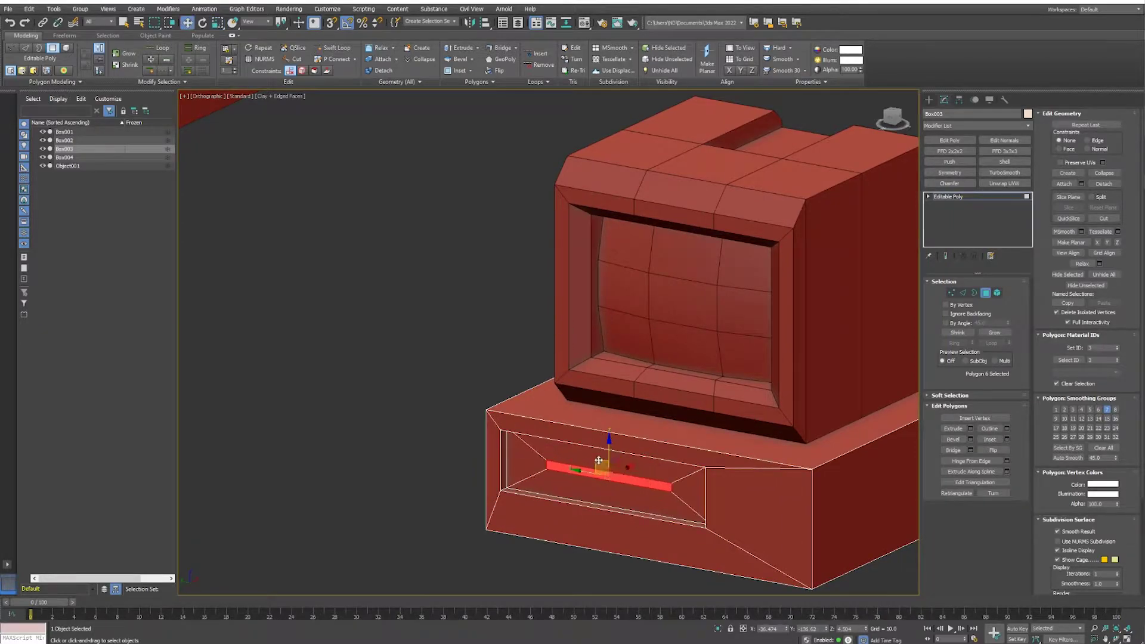
key("4")
Step: Add a small button box on the base's front, clone it beside, and select all five parts
scroll(709, 558, "up", 2)
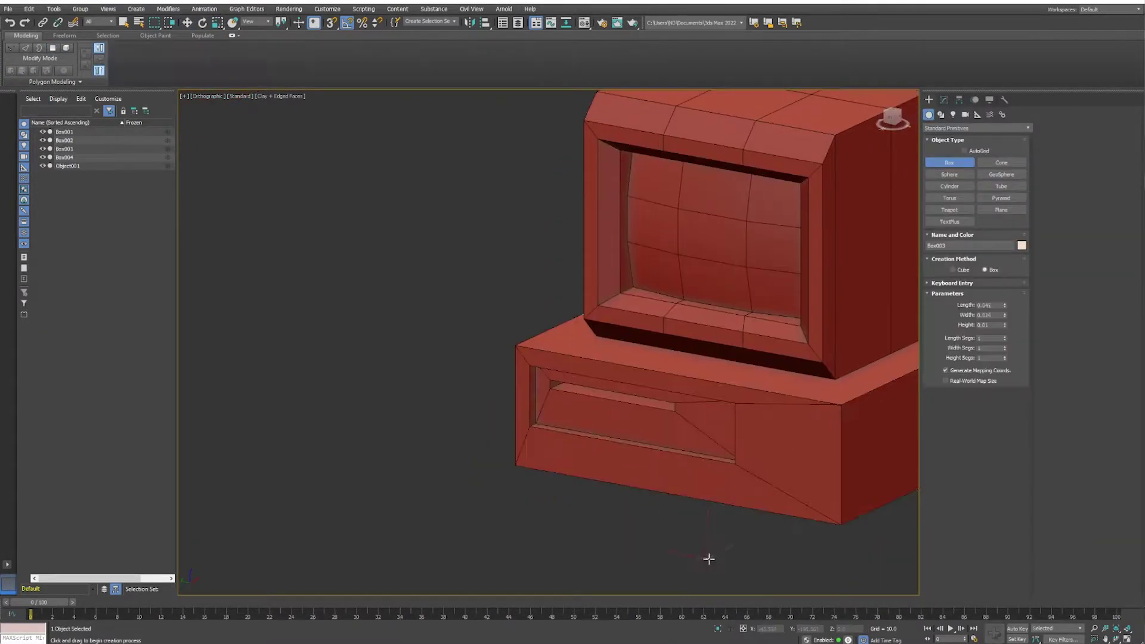
key("w")
left_click_drag(722, 546, 758, 464)
scroll(754, 410, "up", 2)
left_click_drag(756, 417, 794, 419)
key("Return")
scroll(637, 381, "down", 8)
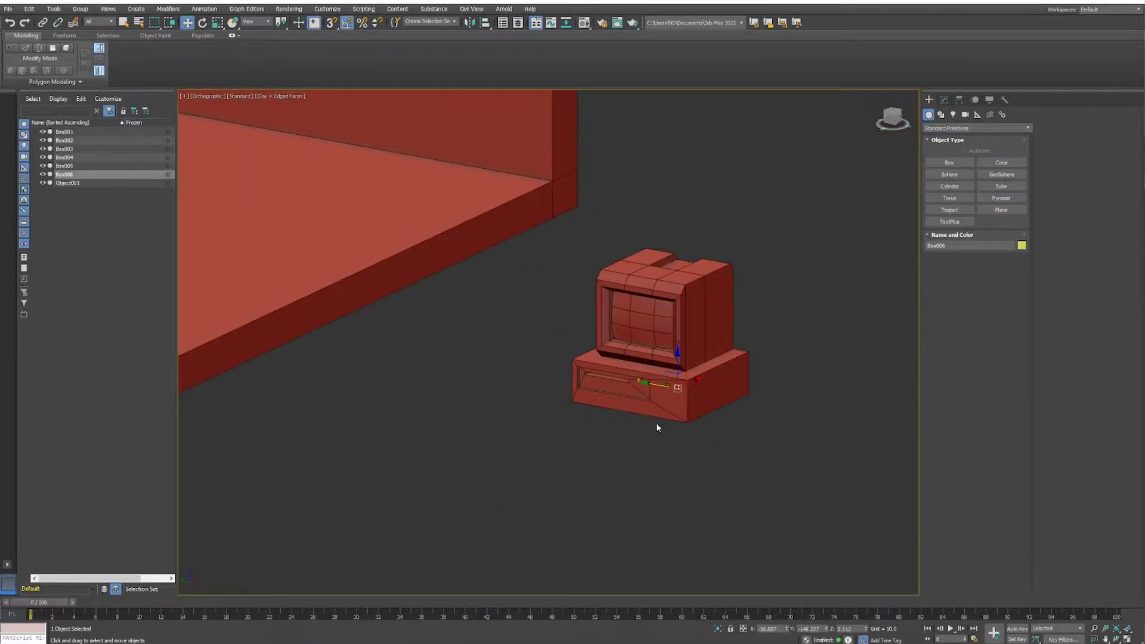
middle_click_drag(657, 427, 705, 477)
left_click_drag(705, 478, 615, 292)
Step: Group the five computer parts into a single group
left_click(80, 8)
key("Return")
scroll(582, 342, "down", 4)
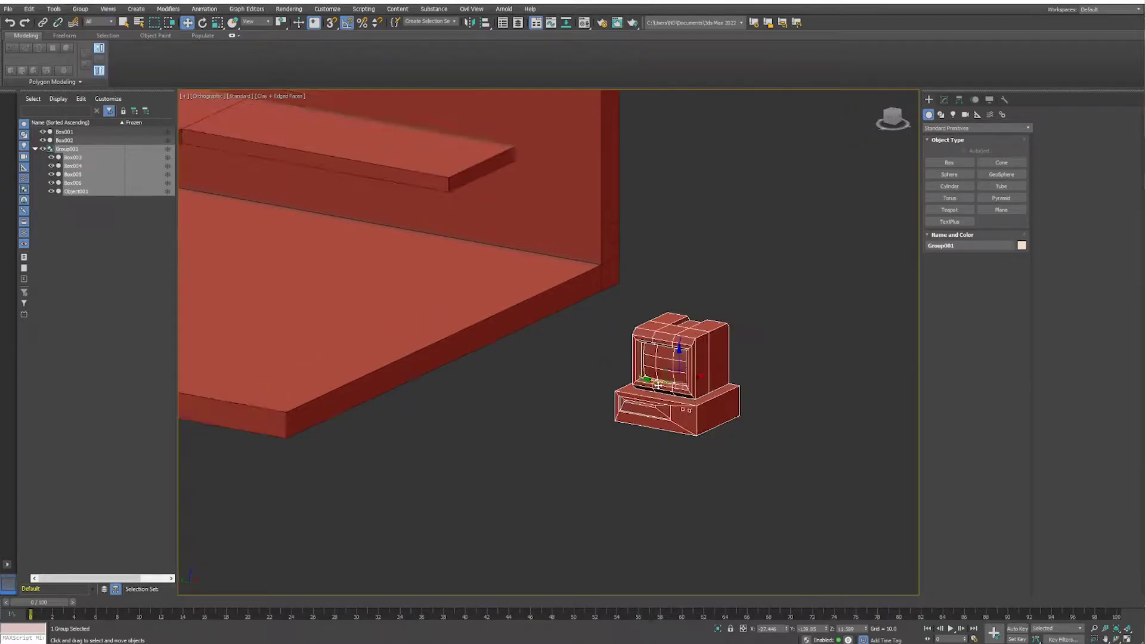
scroll(582, 342, "up", 3)
scroll(582, 341, "up", 5)
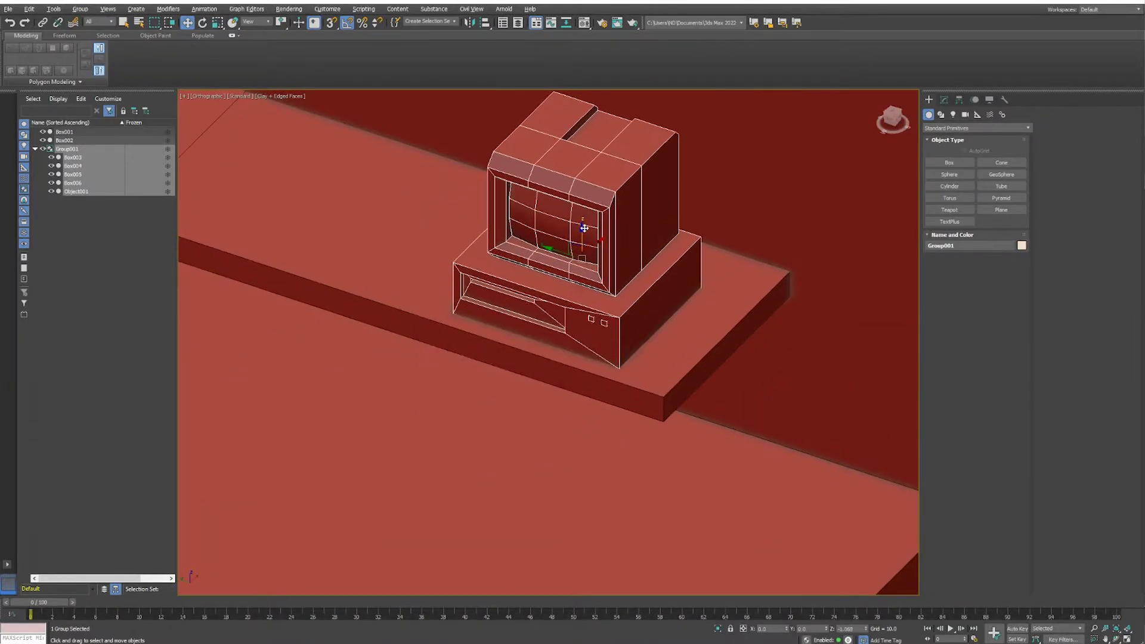
scroll(686, 336, "down", 7)
scroll(678, 336, "up", 4)
scroll(678, 335, "down", 1)
Step: Copy the computer to the left on the desk and push its monitor back toward the wall
mouse_move(678, 325)
left_mouse_down("shift")
mouse_move(466, 238)
mouse_move(491, 255)
left_mouse_up("shift")
left_click(578, 365)
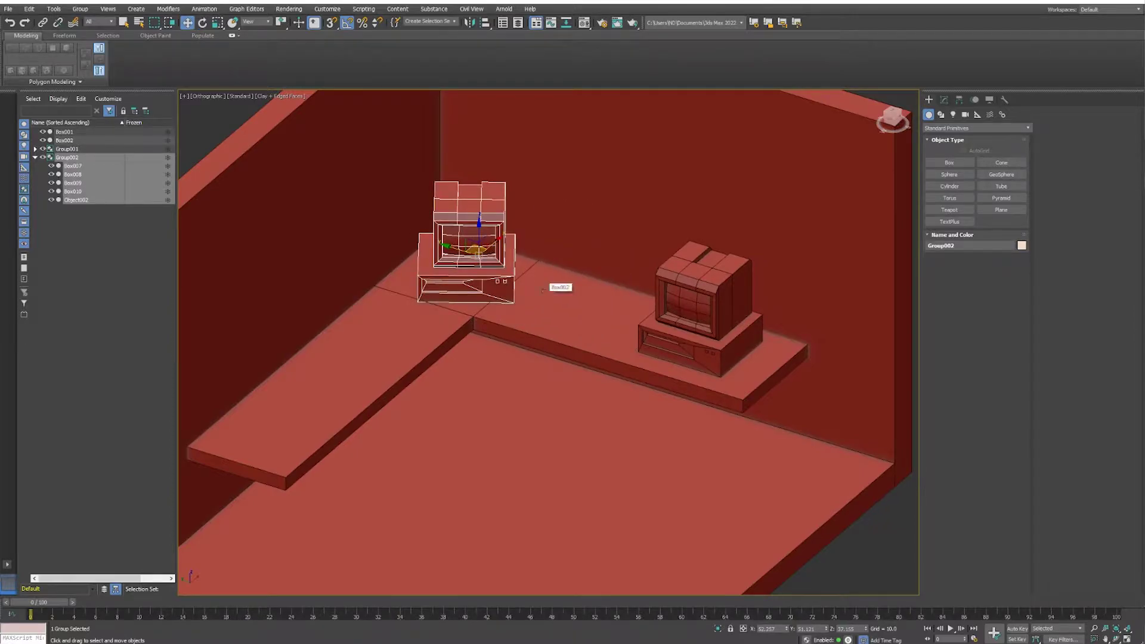
scroll(543, 291, "up", 1)
left_click(482, 234)
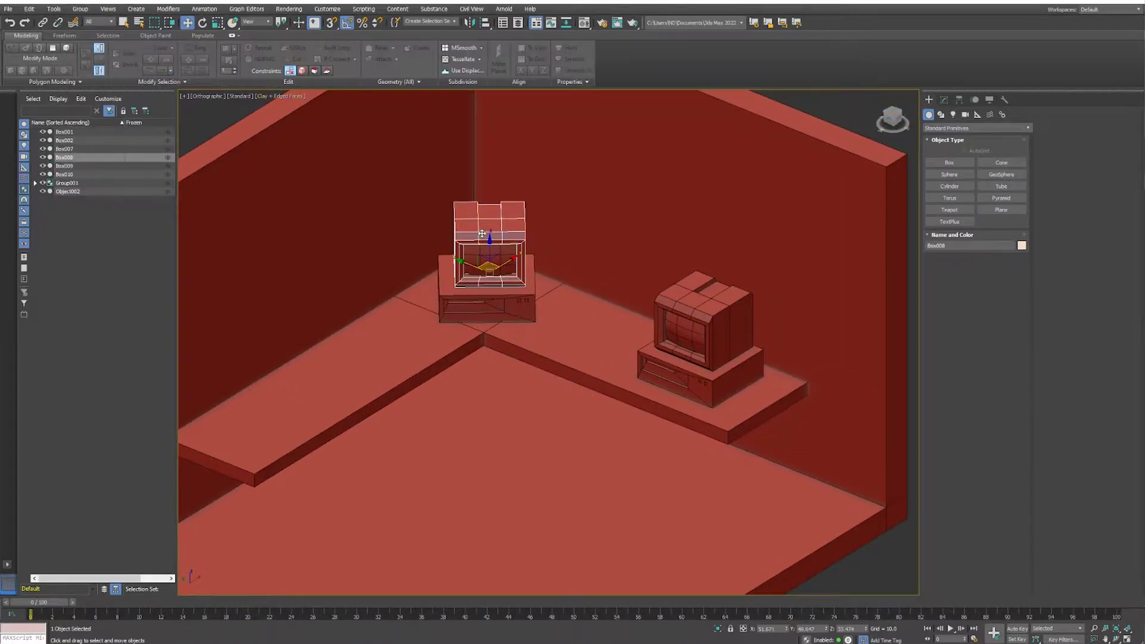
left_click_drag(482, 234, 474, 242)
Step: Ungroup the right computer, copy its monitor and raise the copy above the desk
left_click(692, 322)
left_click(80, 8)
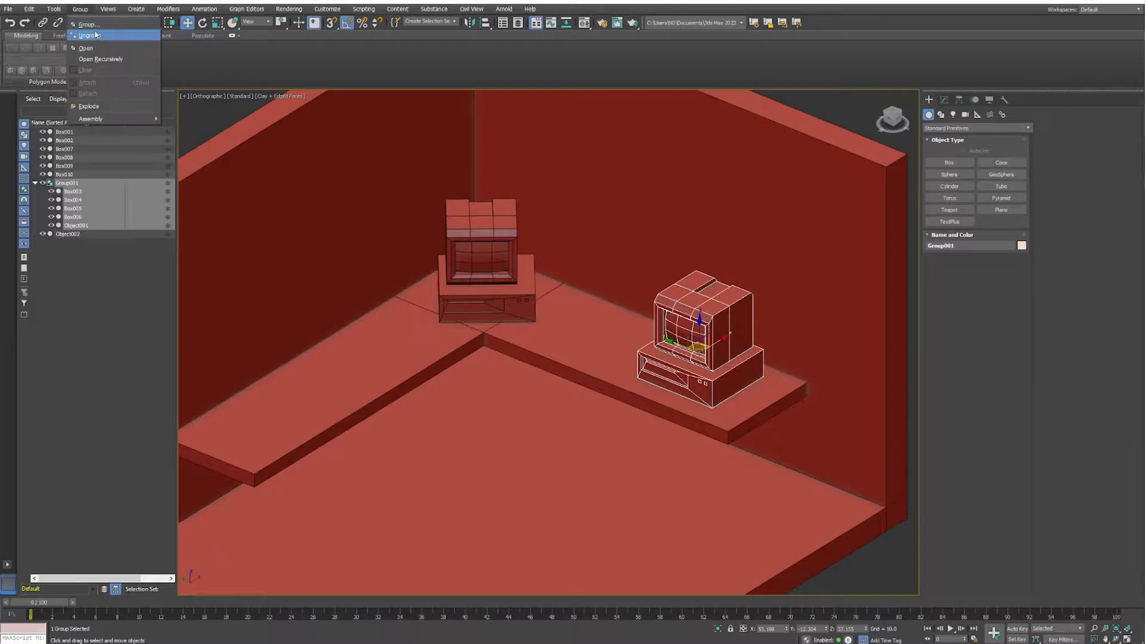
left_click(92, 35)
mouse_move(680, 317)
left_mouse_down()
mouse_move(590, 302)
mouse_move(597, 288)
left_mouse_up()
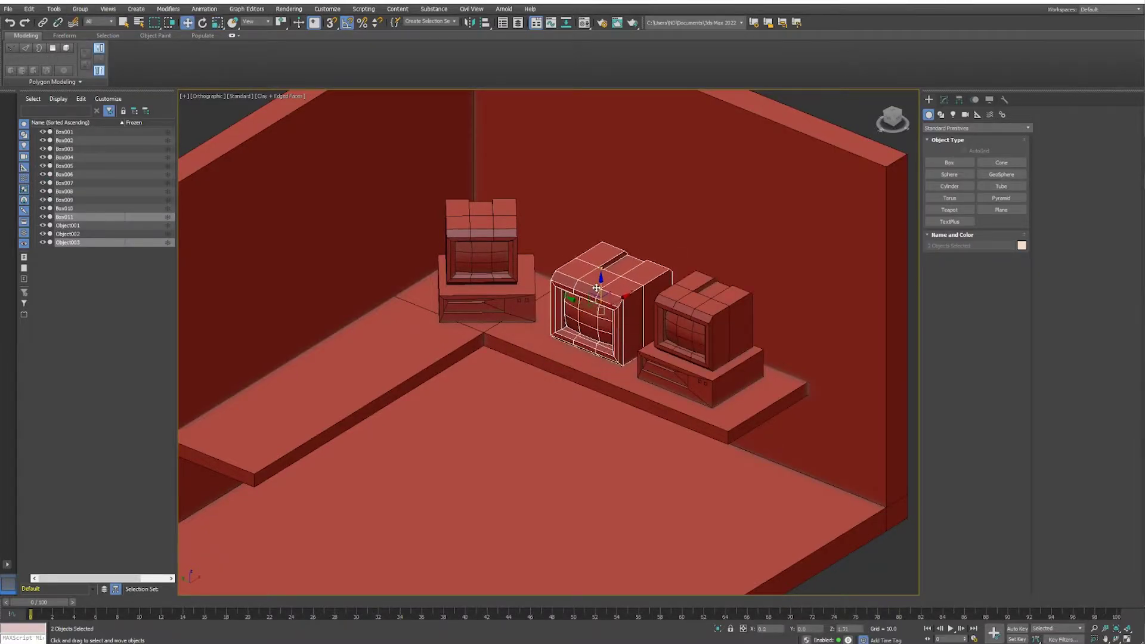
middle_click_drag(478, 366, 567, 384)
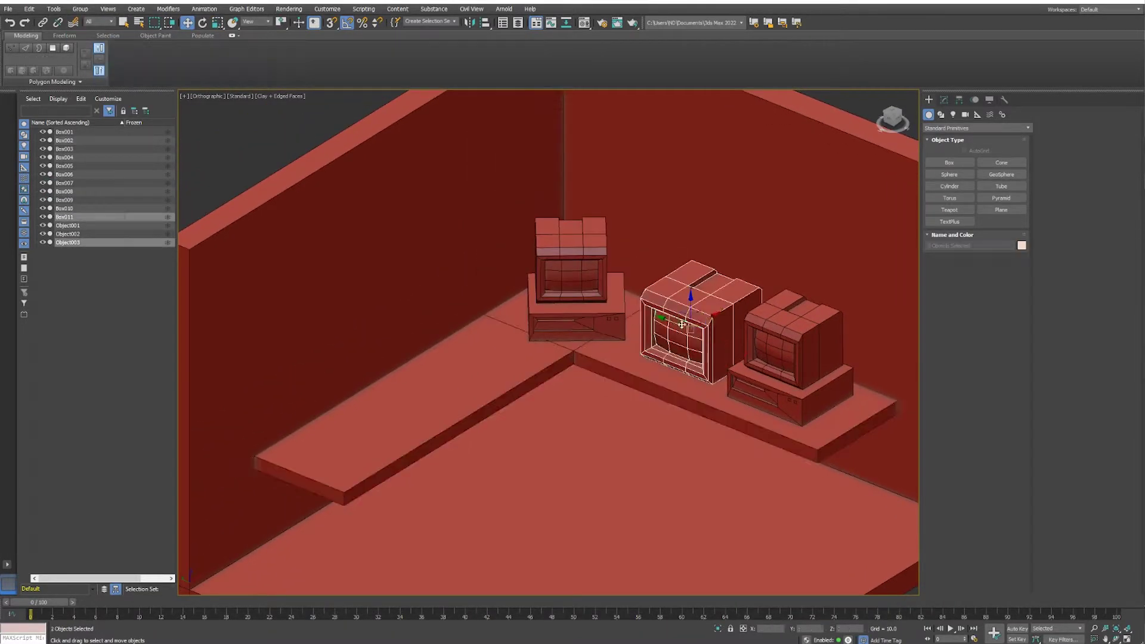
mouse_move(688, 311)
left_mouse_down()
mouse_move(702, 212)
mouse_move(776, 242)
mouse_move(465, 343)
mouse_move(465, 310)
mouse_move(337, 348)
mouse_move(356, 389)
mouse_move(372, 247)
left_mouse_up()
left_click(680, 239, "ctrl")
Step: Rotate the floating monitors 90° and clone the pair along the left wall
key("e")
key("w")
key("Return")
key("r")
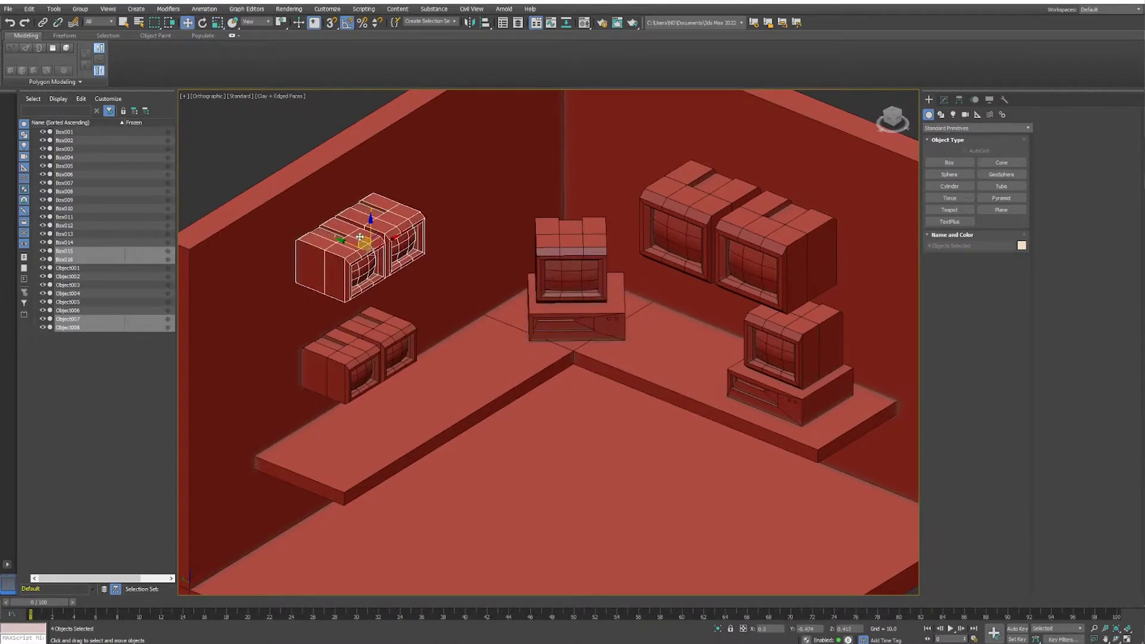
middle_click_drag(372, 246, 438, 251, "alt")
key("w")
left_click_drag(438, 221, 519, 221, "shift")
key("Return")
Step: Draw a thin tall box to serve as a desk leg
scroll(584, 398, "down", 2)
middle_click_drag(585, 399, 678, 397, "alt")
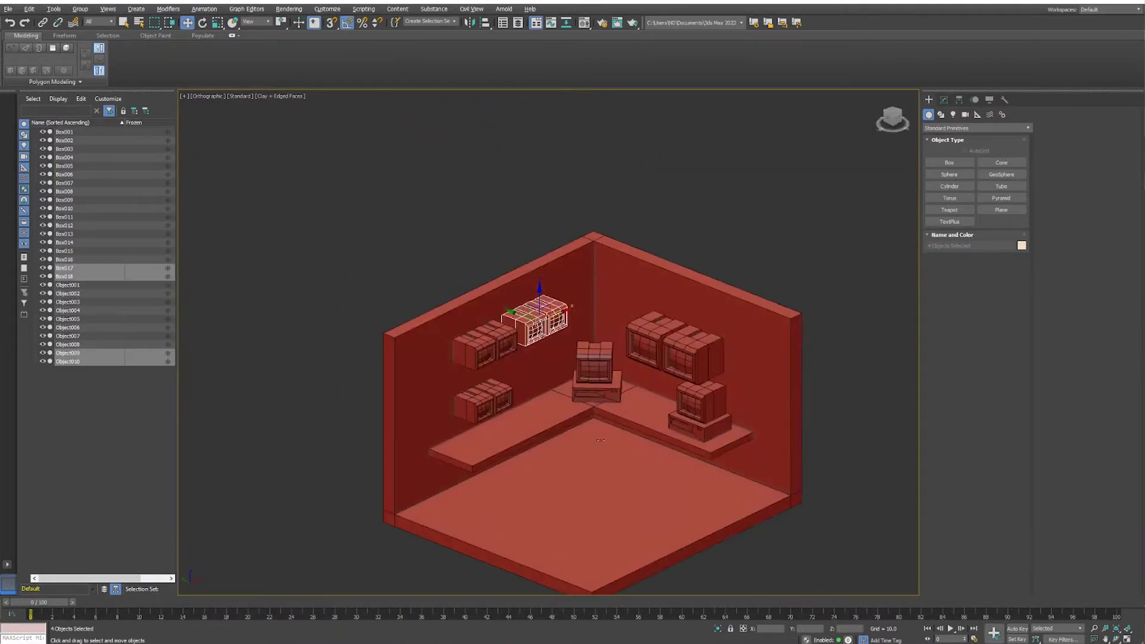
left_click(949, 163)
Step: Place the leg under the right desk end and copy it to the other desk corners
scroll(752, 499, "up", 4)
left_click_drag(746, 499, 753, 492)
left_click(744, 491)
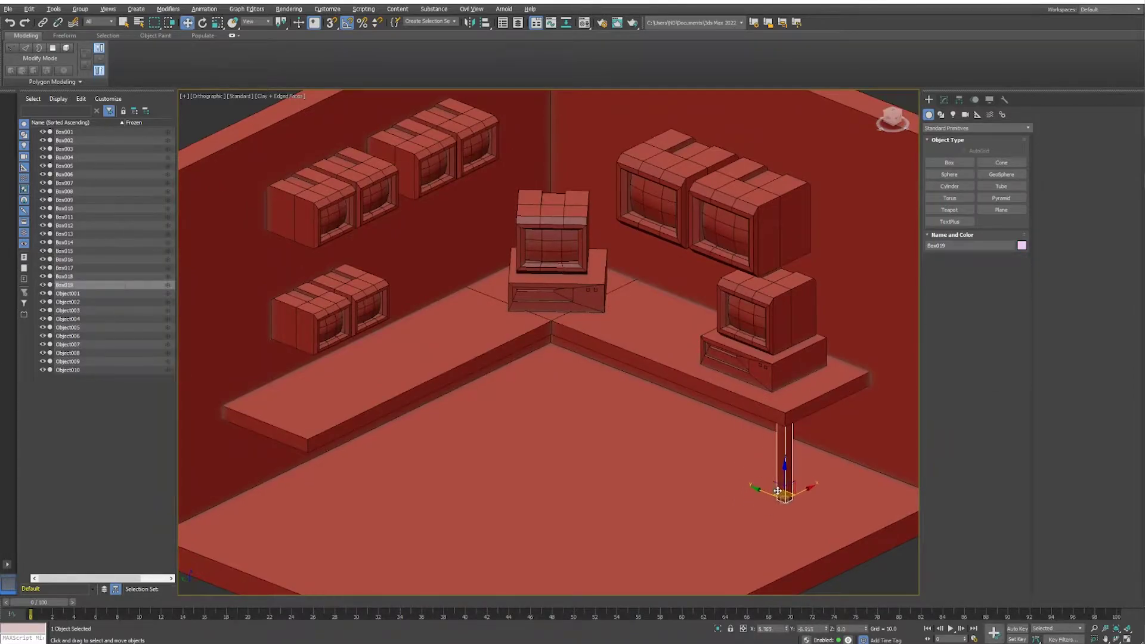
mouse_move(534, 394)
left_mouse_down("shift")
mouse_move(292, 515)
mouse_move(224, 486)
mouse_move(788, 480)
mouse_move(864, 463)
left_mouse_up("shift")
key("Return")
key("Return")
key("Return")
key("Return")
scroll(597, 305, "down", 3)
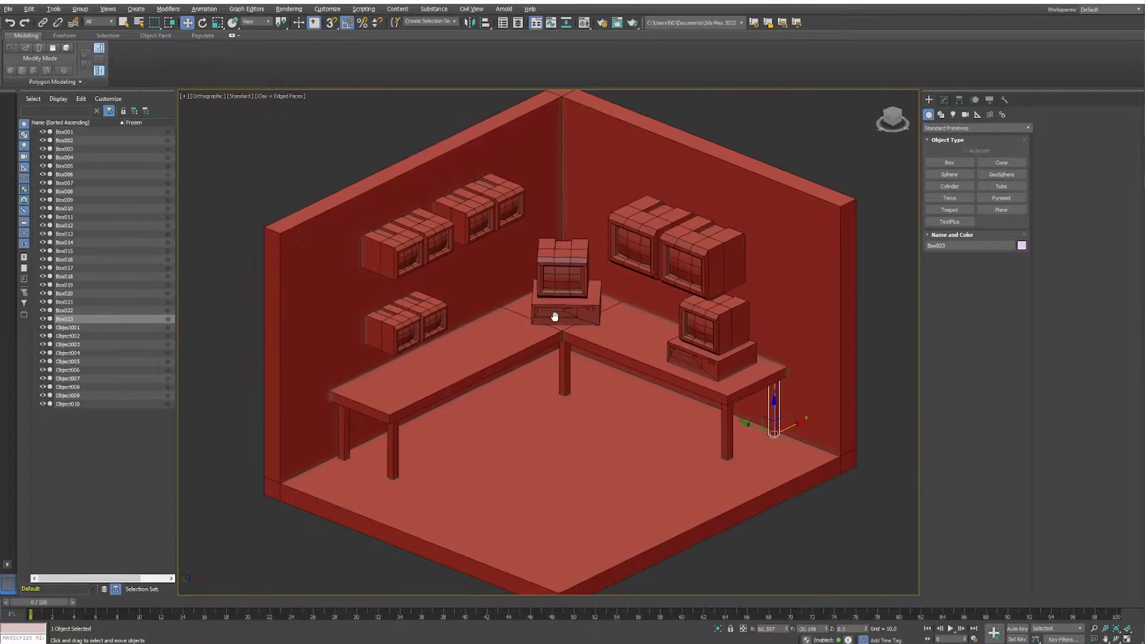
middle_click_drag(597, 304, 668, 340)
Step: Create a flat shelf box high on the back wall and convert it to Editable Poly
left_click(949, 162)
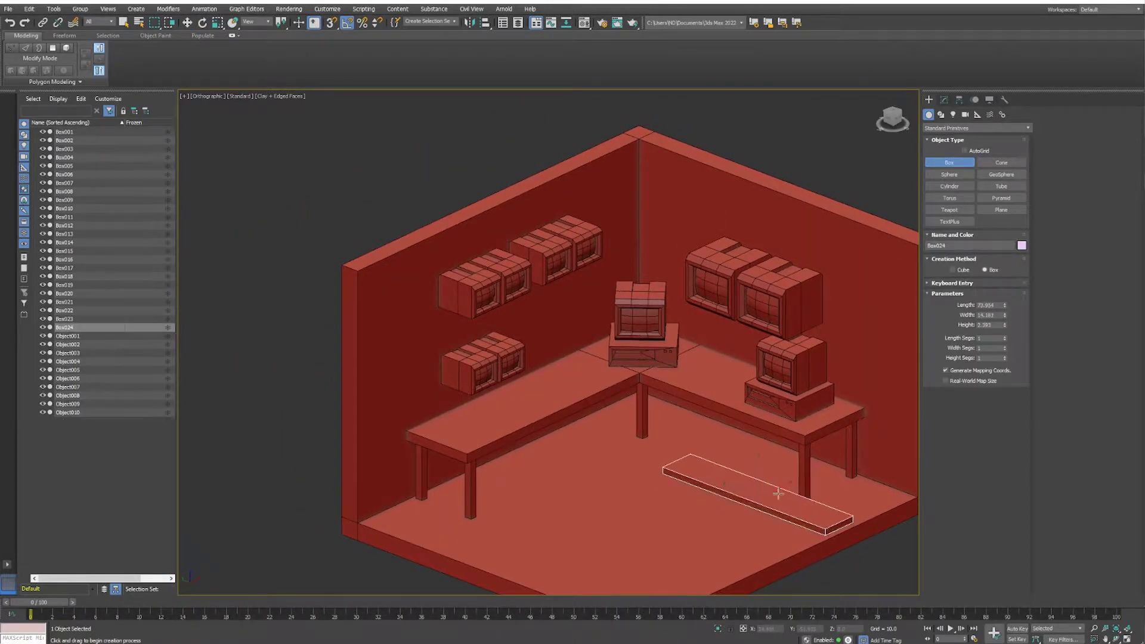
key("w")
mouse_move(770, 485)
left_mouse_down()
mouse_move(814, 233)
mouse_move(796, 266)
left_mouse_up()
middle_click_drag(795, 265, 762, 285)
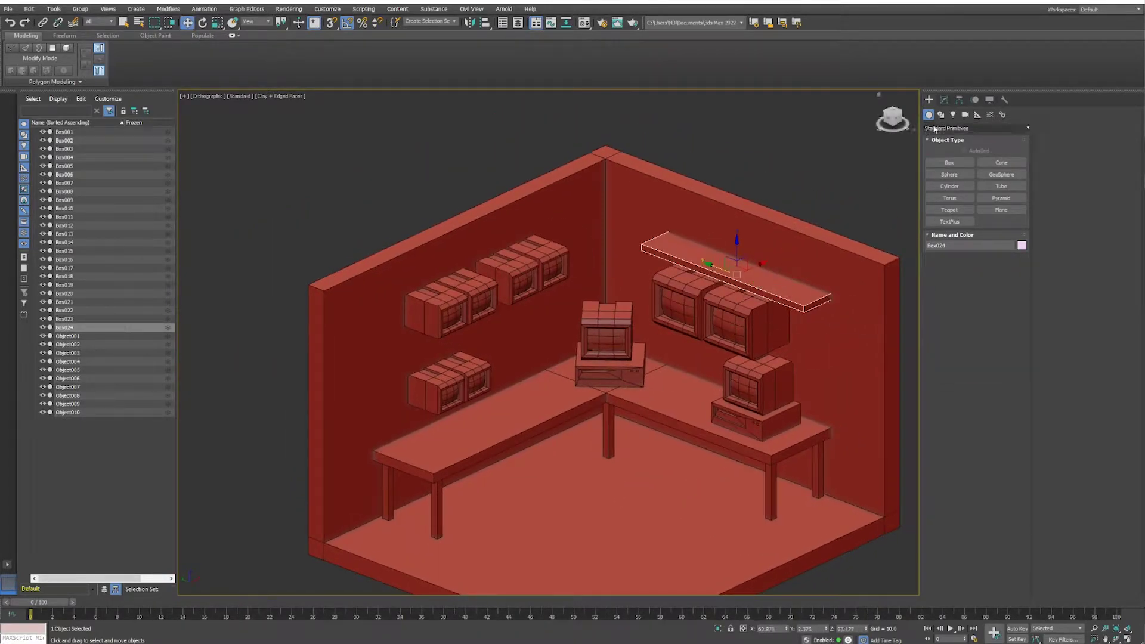
left_click(944, 100)
right_click(954, 197)
left_click(984, 264)
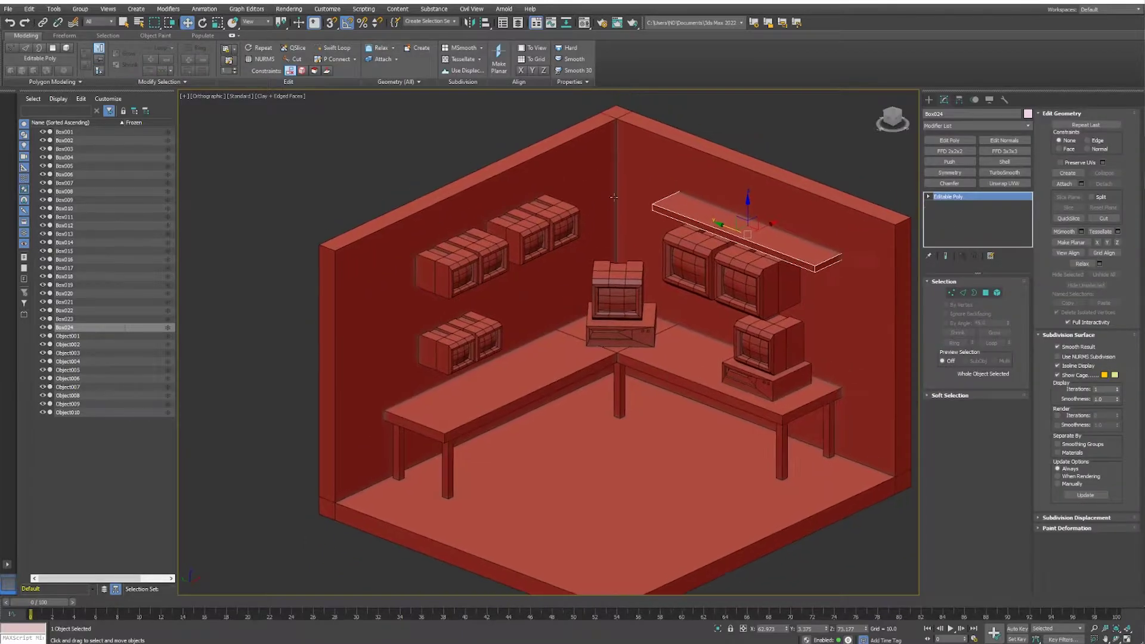
Step: Orbit toward a top-down view and start a line for the pipe at the room corner
middle_click_drag(686, 358, 775, 269, "alt")
left_click(929, 99)
left_click(949, 174)
scroll(614, 358, "down", 2)
Step: Finish the pipe path along the wall tops and render it as a tube with thickness 5.59
left_click(602, 514)
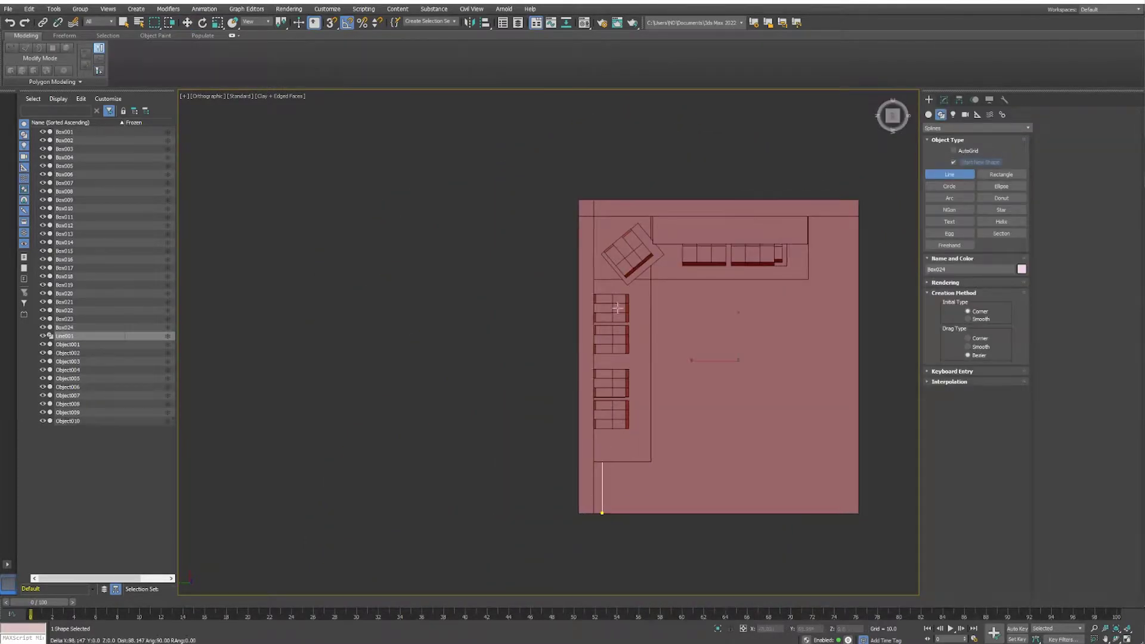
right_click(848, 228)
middle_click_drag(849, 227, 686, 371, "alt")
scroll(686, 370, "up", 2)
left_click(945, 100)
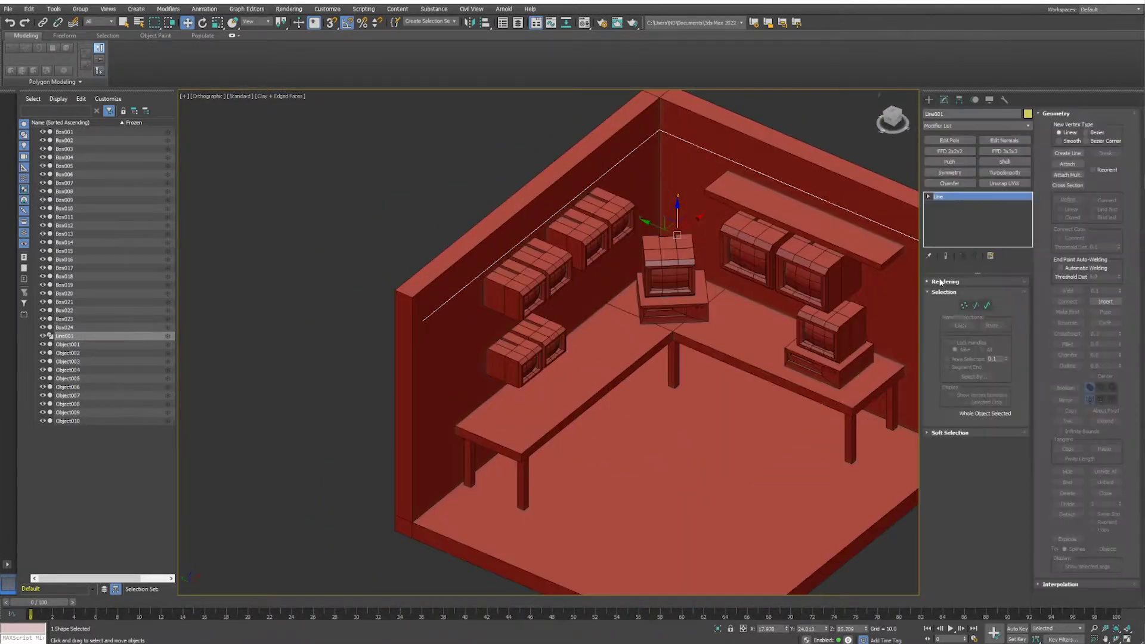
left_click(944, 298)
left_click_drag(1003, 351, 1071, 366)
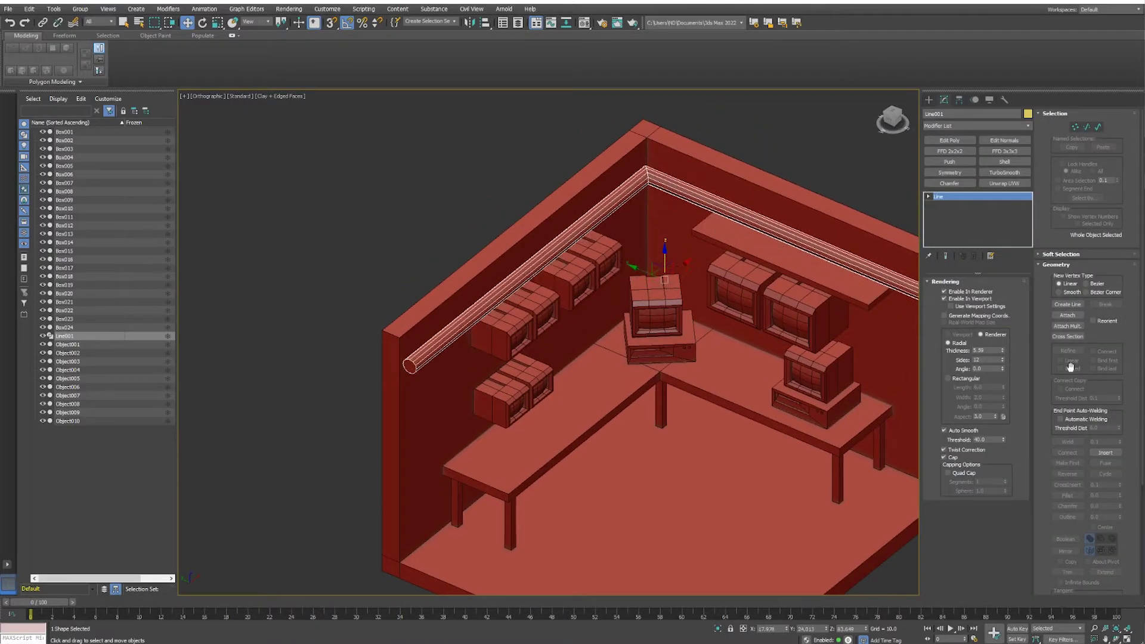
Step: Shift-clone the pipe into a parallel pipe just below the first, plus another copy
left_click(943, 197)
key("w")
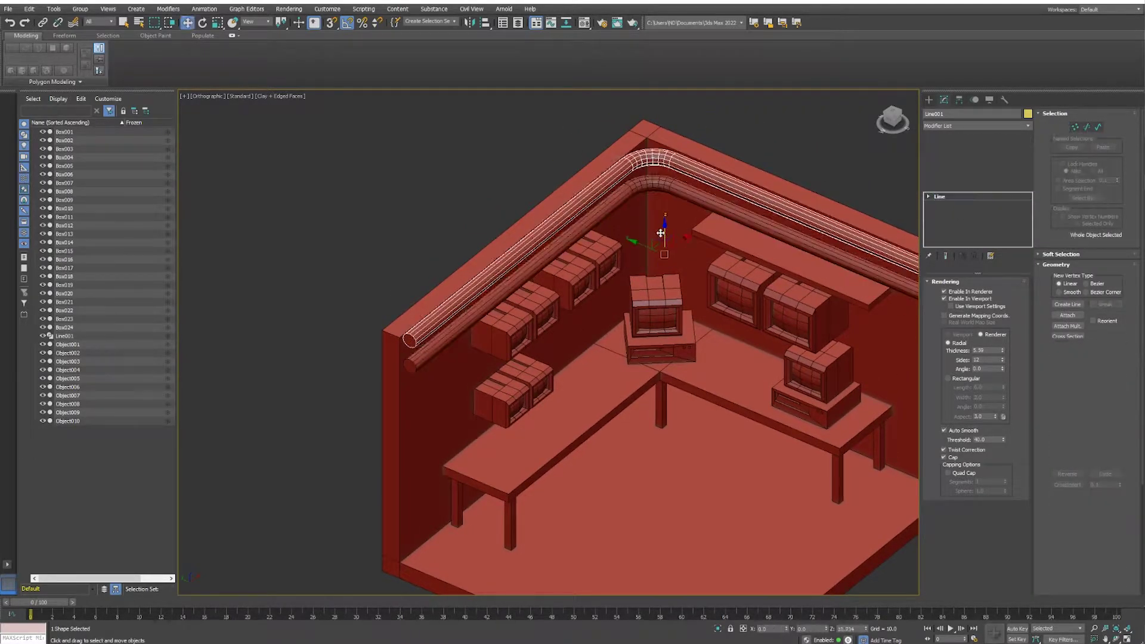
left_click_drag(653, 182, 659, 235, "shift")
left_click(606, 363)
scroll(453, 358, "up", 3)
right_click(421, 346)
left_click(434, 408)
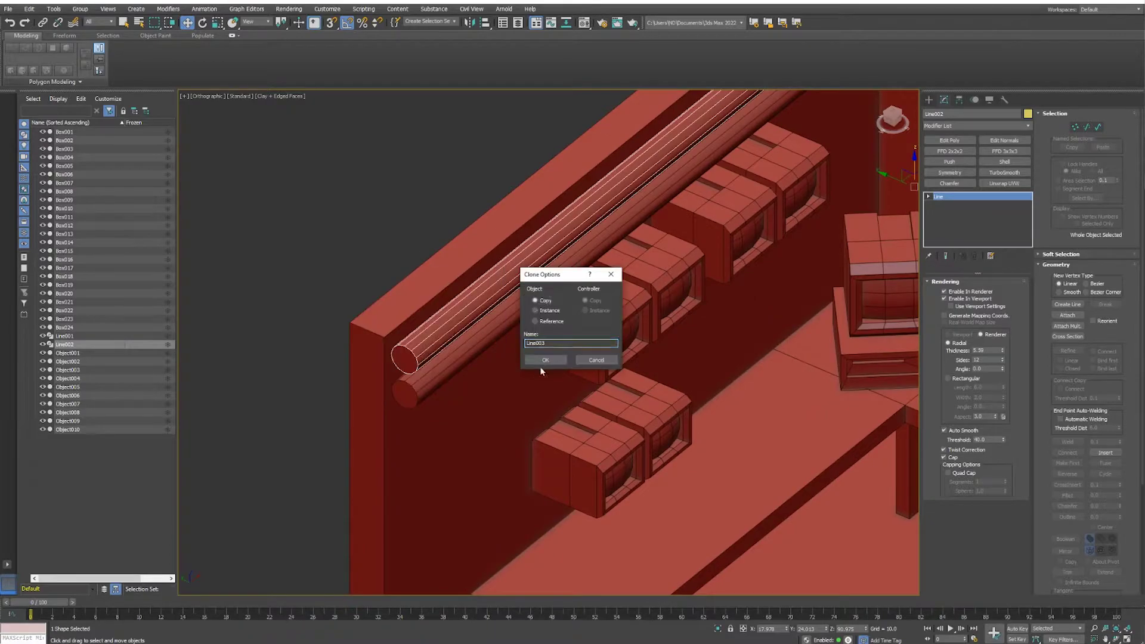
left_click(539, 366)
middle_click_drag(539, 366, 597, 299, "alt")
Step: Convert a pipe copy to Editable Poly and Shell its end vertices into a ring
right_click(955, 197)
left_click(963, 310)
left_click(985, 293)
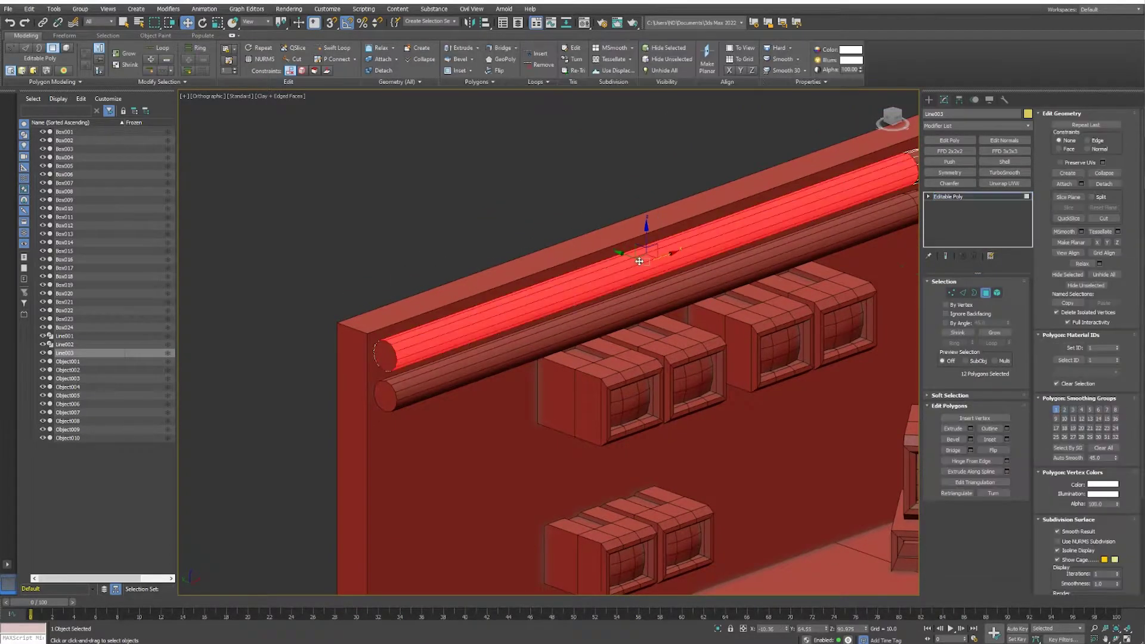
left_click(952, 293)
scroll(537, 328, "up", 4)
left_click_drag(633, 248, 464, 366)
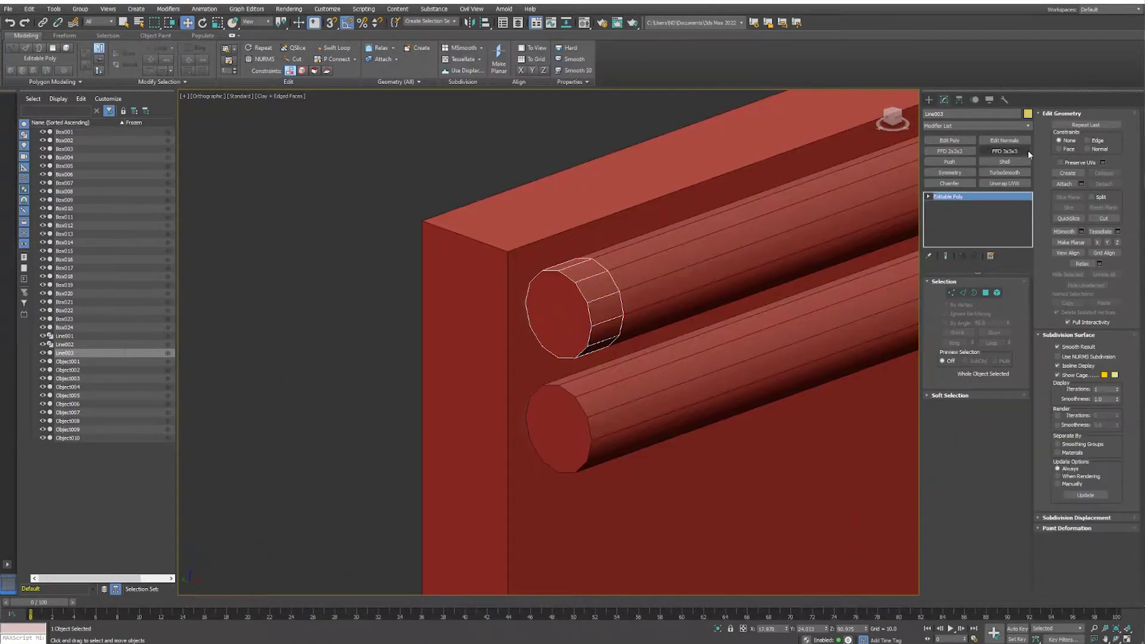
left_click(1005, 162)
Step: Add an Edit Poly layer to the ring and copy it down onto the lower pipe
left_click(950, 142)
left_click(960, 100)
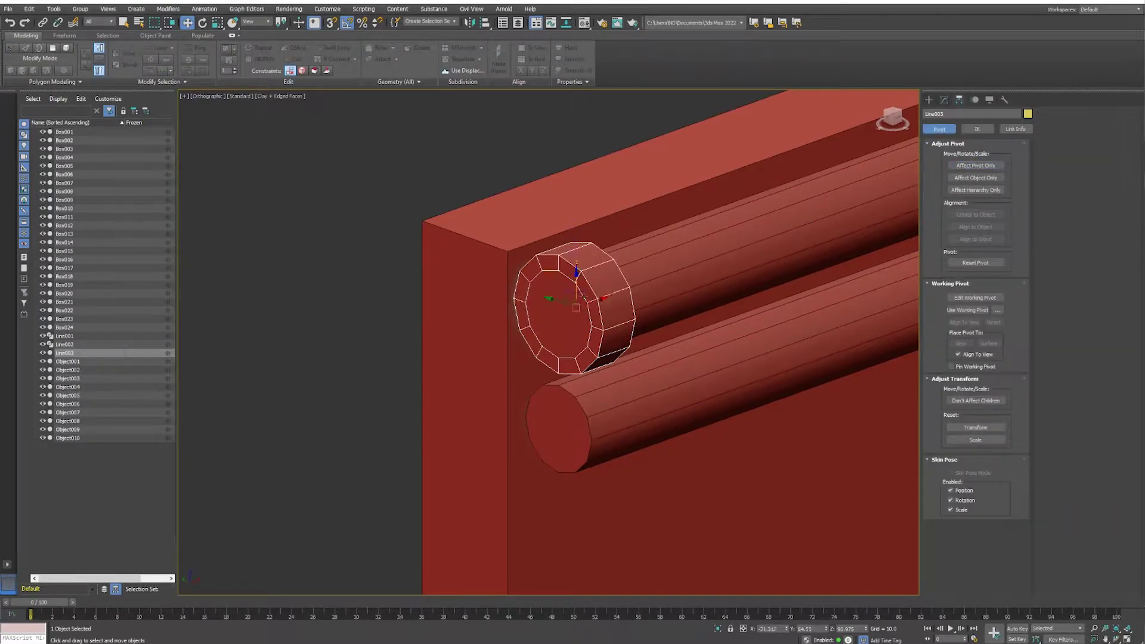
left_click_drag(582, 296, 589, 416, "shift")
left_click(588, 358)
scroll(582, 328, "down", 2)
scroll(582, 328, "up", 3)
Step: Delete the unwanted modifier, then isolate the two rings and attach the lower to the upper
left_click(944, 100)
right_click(952, 197)
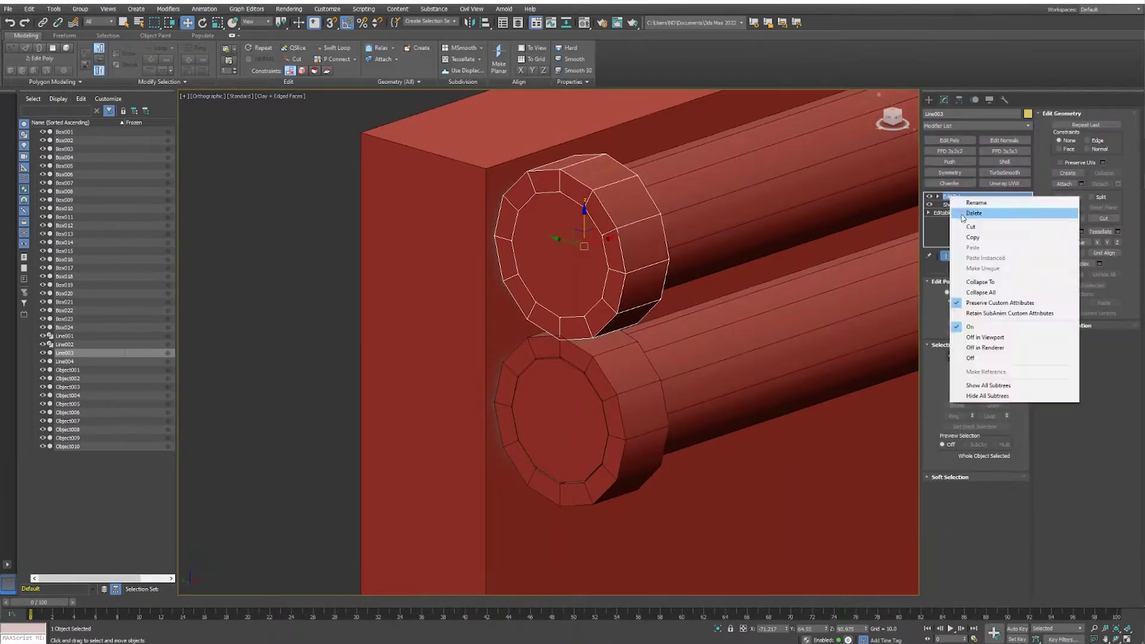
left_click(962, 218)
left_click(573, 239)
left_click(611, 390, "ctrl")
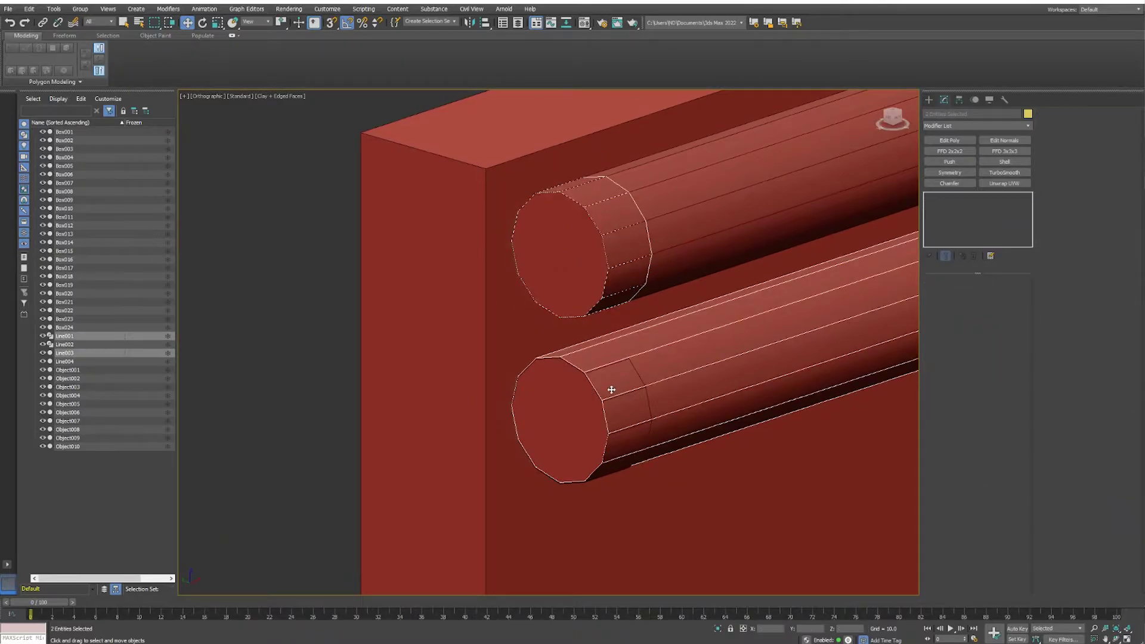
key("alt+q")
left_click(651, 280)
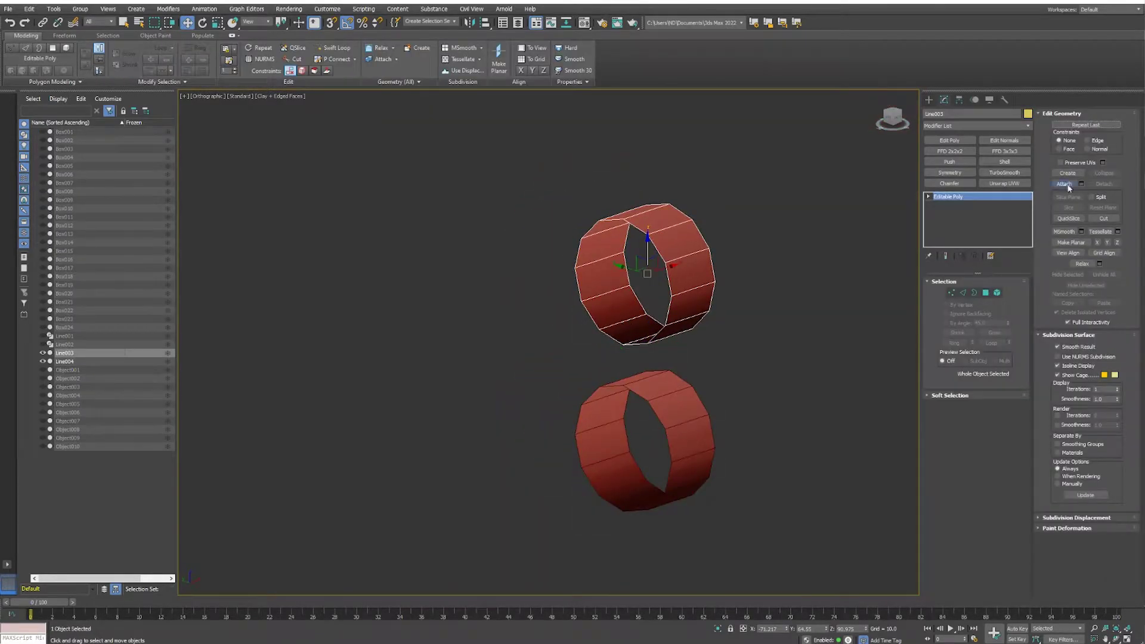
left_click(686, 387)
Step: Bridge the two rings and cap their open holes to form the bracket
key("4")
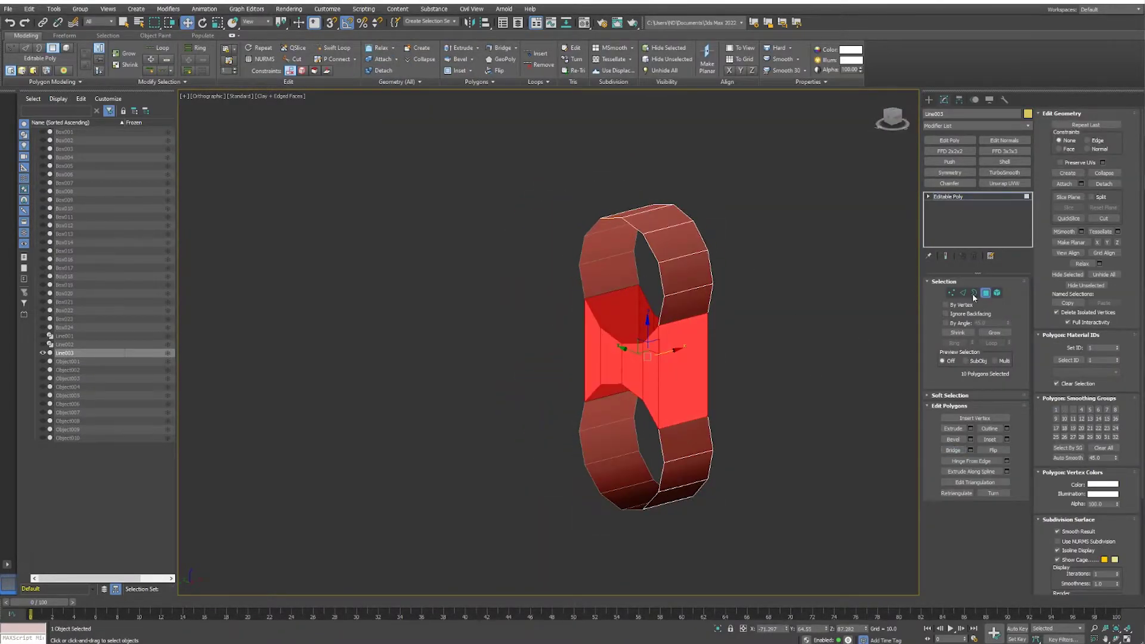
left_click(975, 293)
key("ctrl+a")
key("alt+p")
left_click(950, 161)
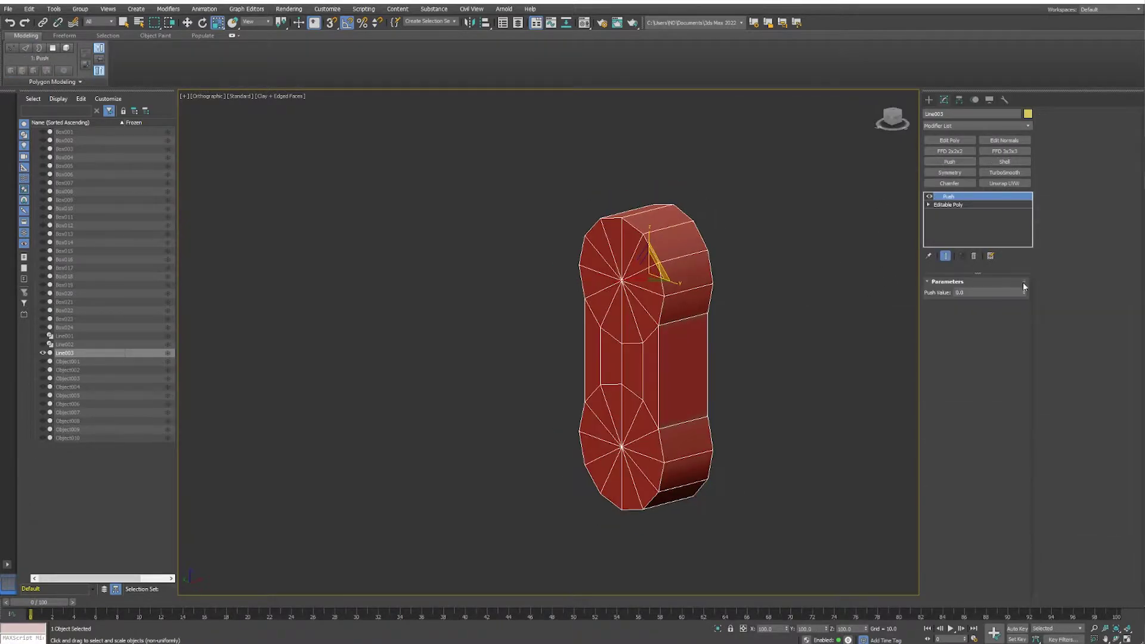
right_click(948, 197)
left_click(949, 206)
key("alt+q")
Step: Add a thicker Shell and an Edit Poly that flattens the bracket's left side
left_click(1005, 162)
left_click_drag(1007, 305, 994, 337)
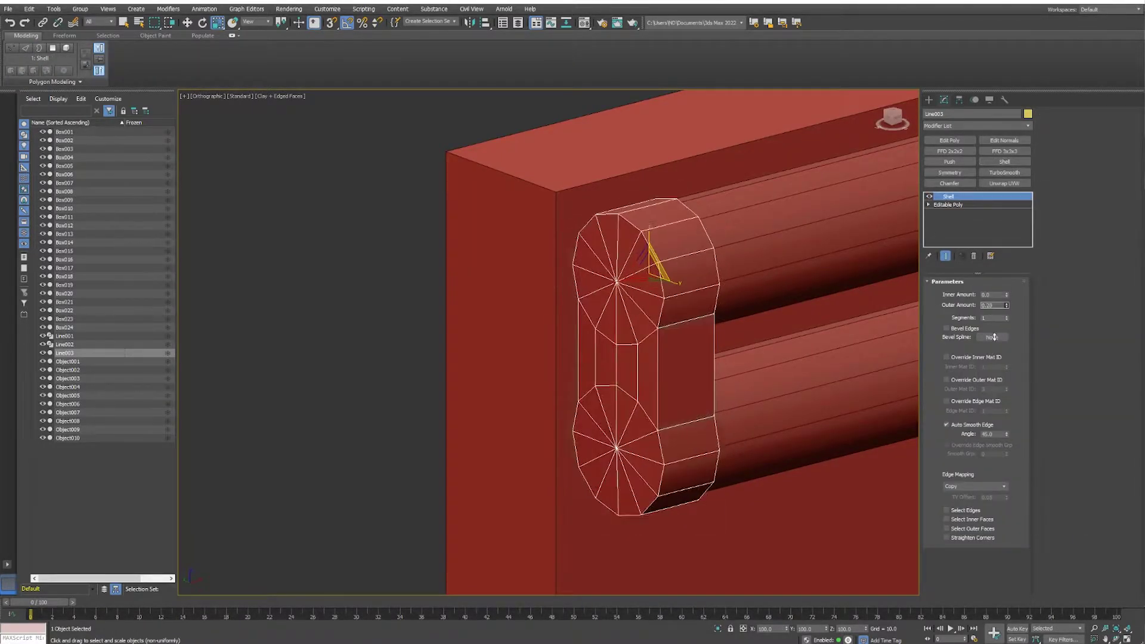
middle_click_drag(775, 358, 686, 358, "alt")
left_click(950, 141)
key("4")
mouse_move(561, 191)
left_mouse_down()
mouse_move(631, 352)
mouse_move(511, 358)
left_mouse_up()
left_click(729, 70)
Step: Exit bracket editing and clone the brackets at intervals along both pipes
key("w")
key("ctrl+a")
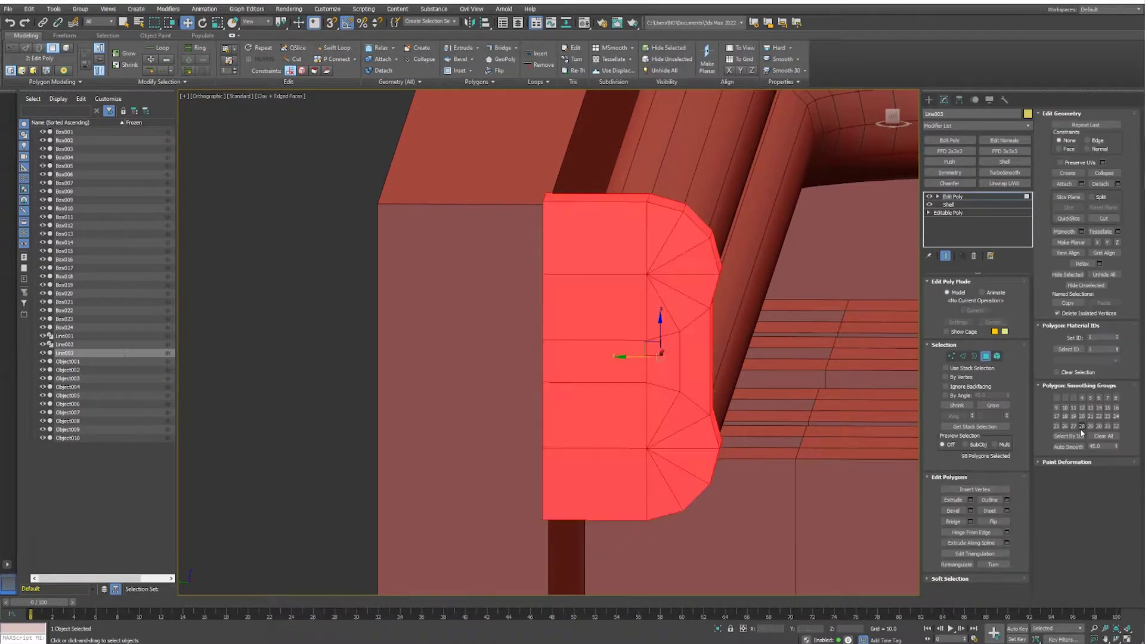
key("ctrl+d")
key("6")
key("F4")
middle_click_drag(699, 348, 758, 268, "alt")
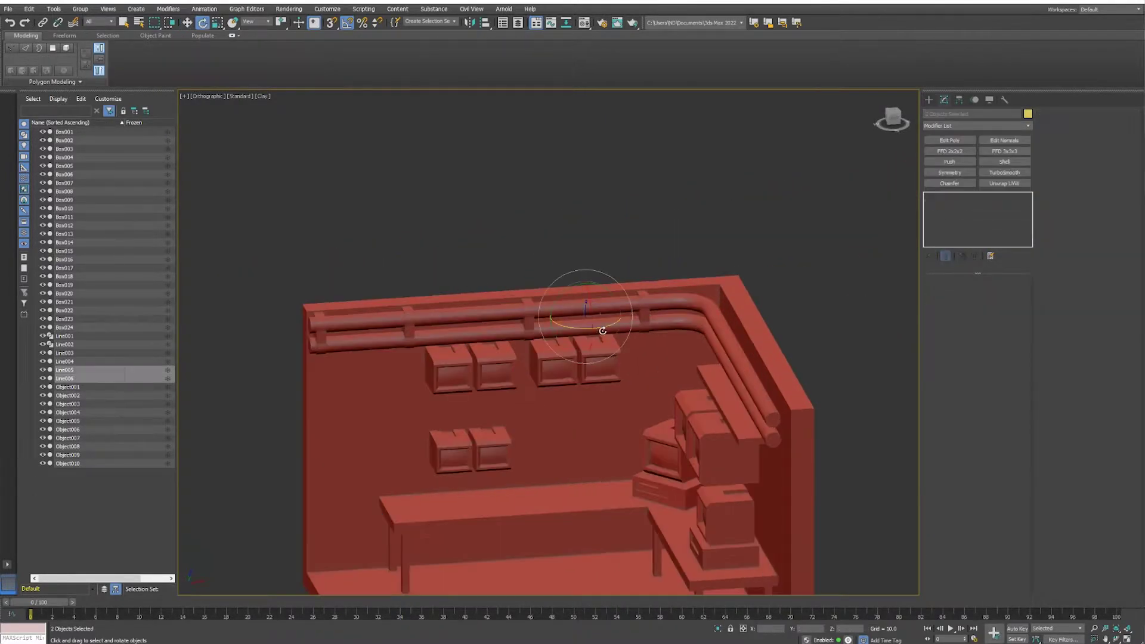
left_click_drag(602, 331, 618, 327, "shift")
key("Return")
scroll(787, 436, "up", 5)
mouse_move(787, 436)
middle_mouse_down("alt")
mouse_move(797, 417)
mouse_move(534, 386)
middle_mouse_up("alt")
scroll(793, 395, "down", 5)
Step: Move the upper pipe path's corner vertices outward from the wall
left_click_drag(645, 262, 513, 358)
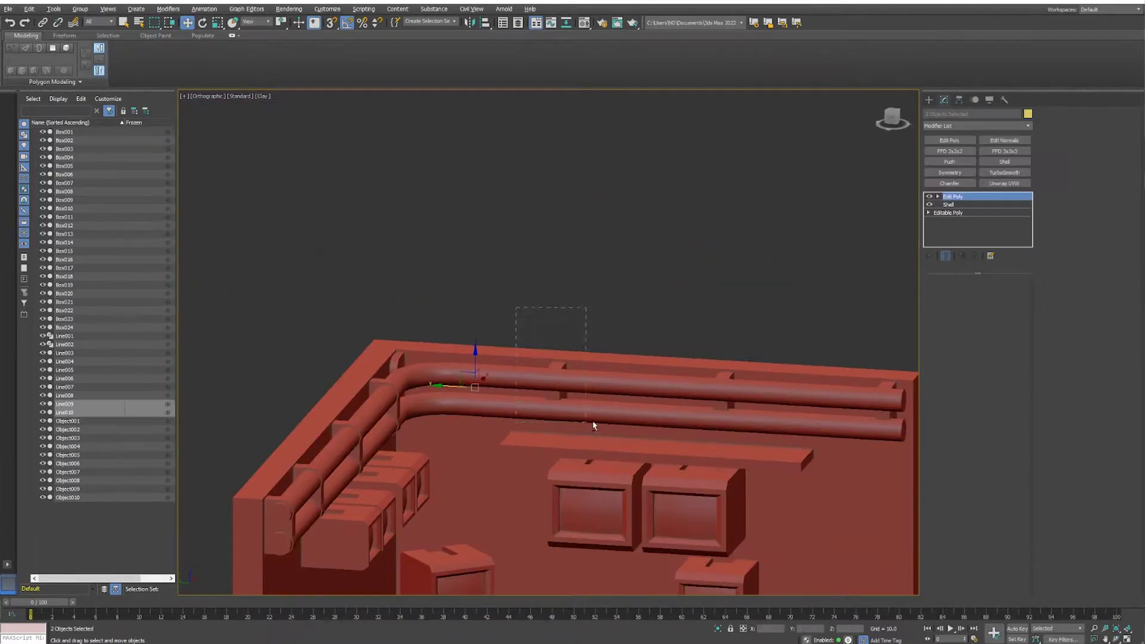
key("1")
key("ctrl+a")
middle_click_drag(586, 325, 612, 272, "alt")
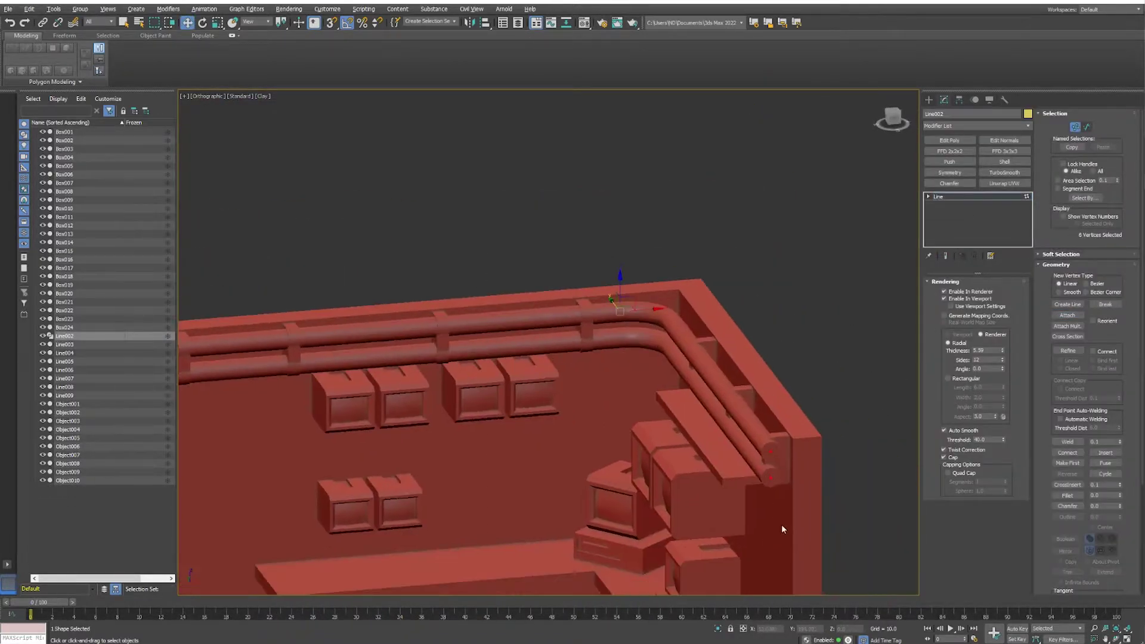
scroll(612, 272, "up", 3)
left_click_drag(594, 273, 608, 275)
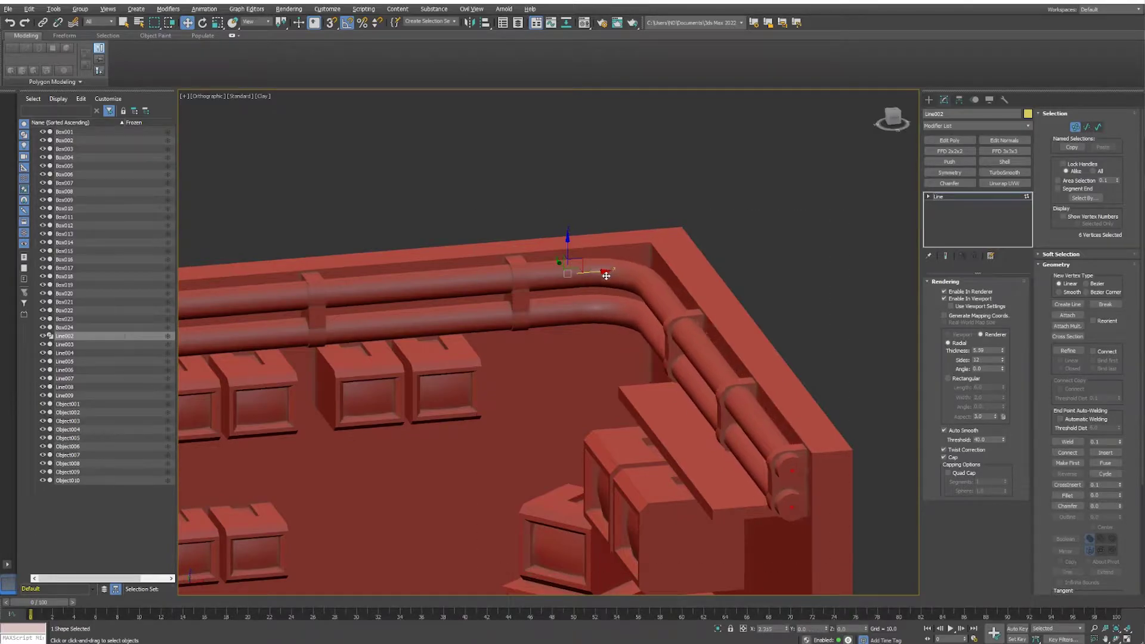
scroll(566, 343, "down", 5)
middle_click_drag(565, 342, 885, 309, "alt")
Step: Draw a pipe Line spline in Front view from the ceiling pipes down the right corner
left_click(929, 100)
left_click(950, 174)
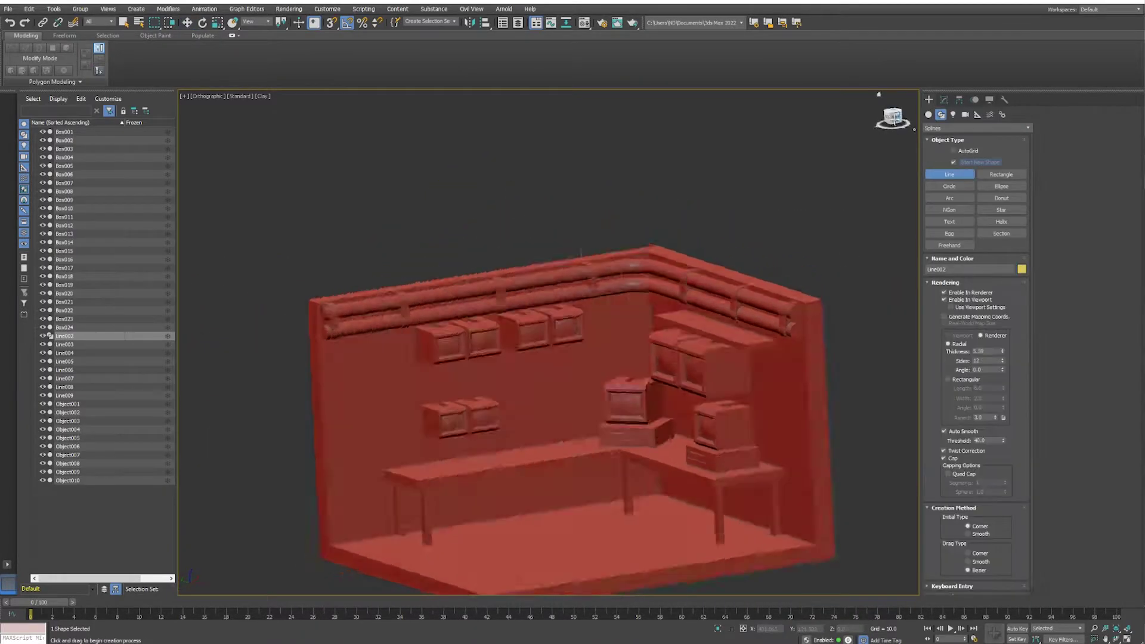
key("f")
left_click(720, 482)
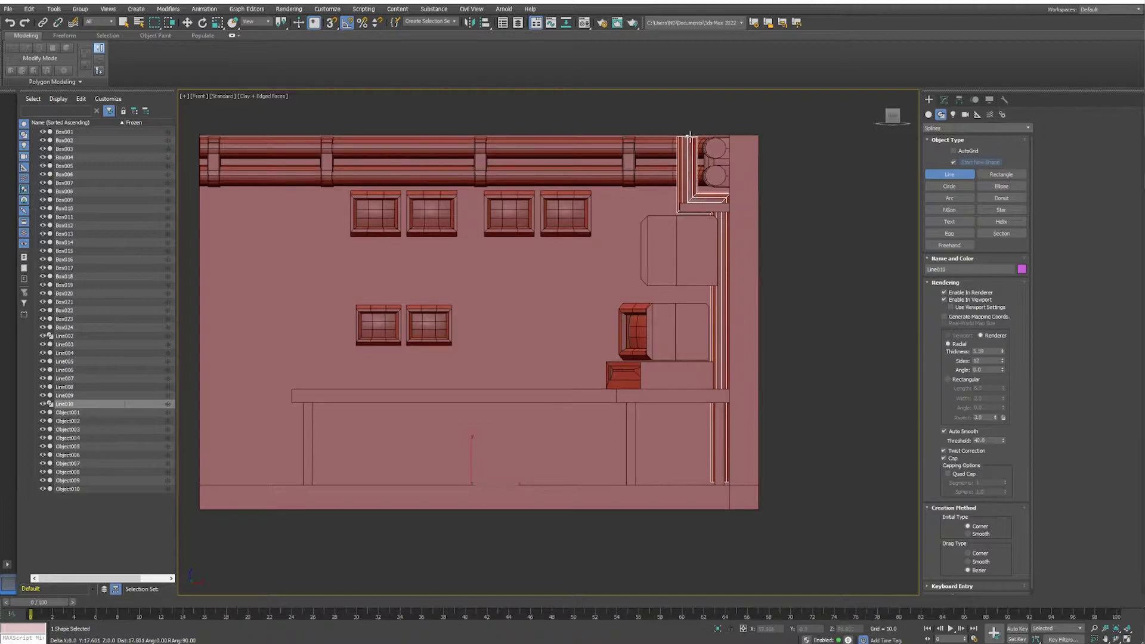
right_click(754, 169)
middle_click_drag(755, 169, 639, 202, "alt")
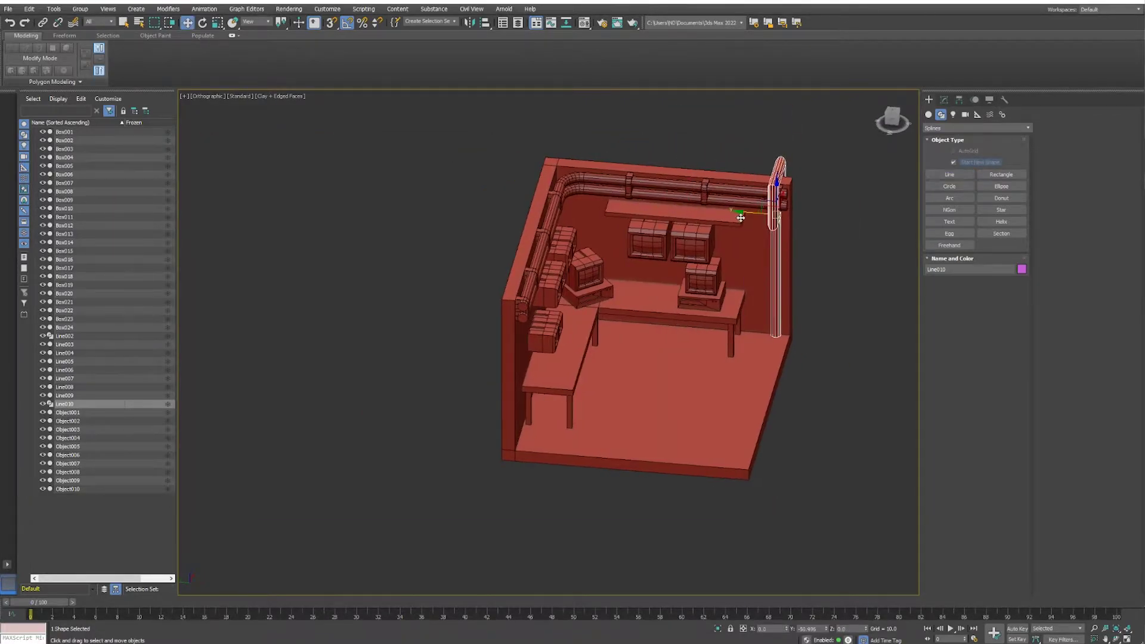
scroll(741, 217, "up", 5)
Step: Fillet the pipe line's top corners and chamfer its remaining sharp corners
left_click(944, 100)
key("shift+z")
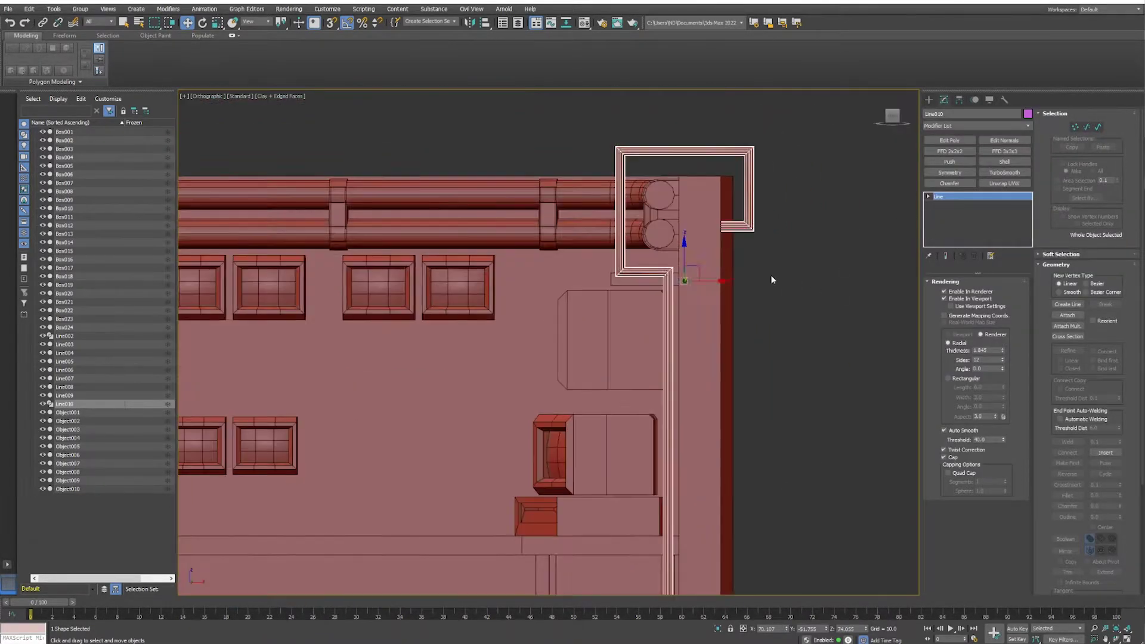
key("1")
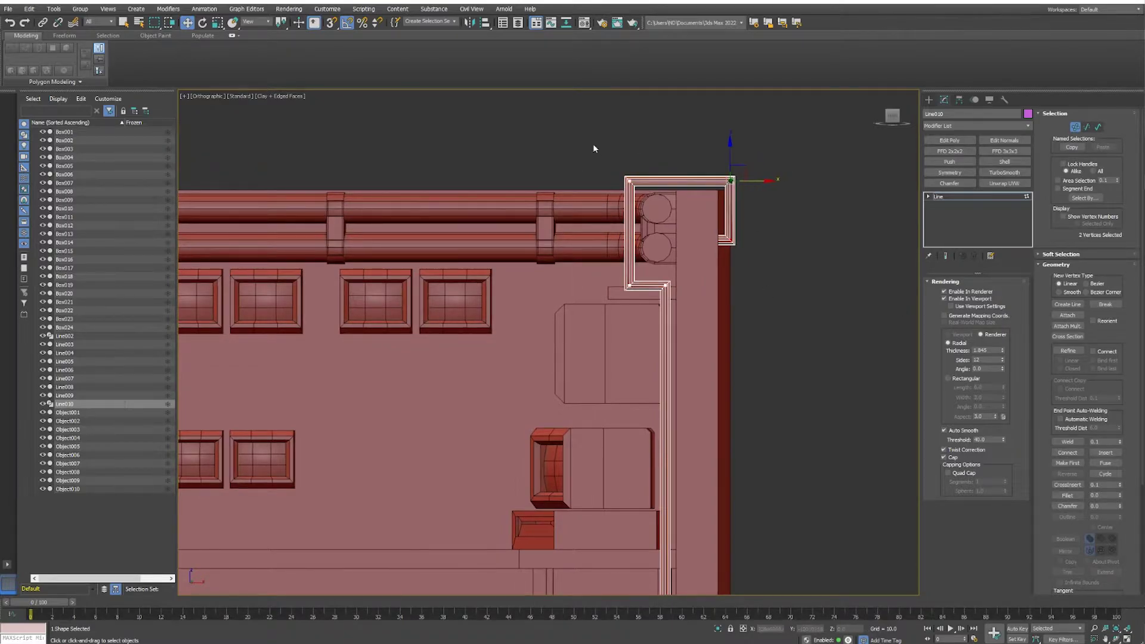
middle_click_drag(672, 281, 837, 361, "alt")
key("w")
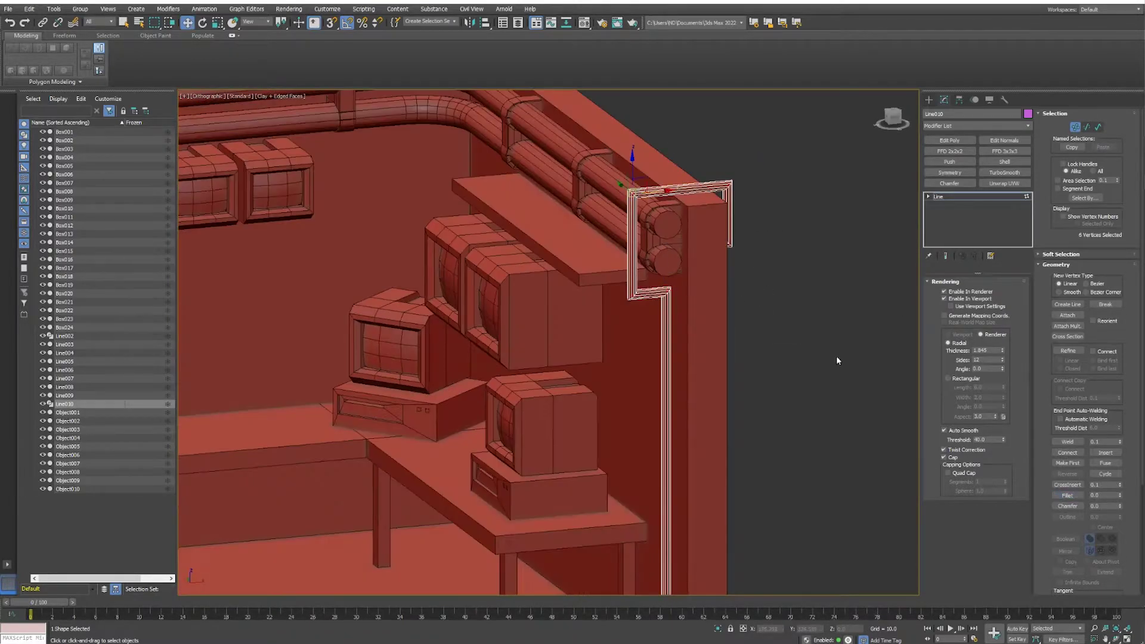
key("shift+z")
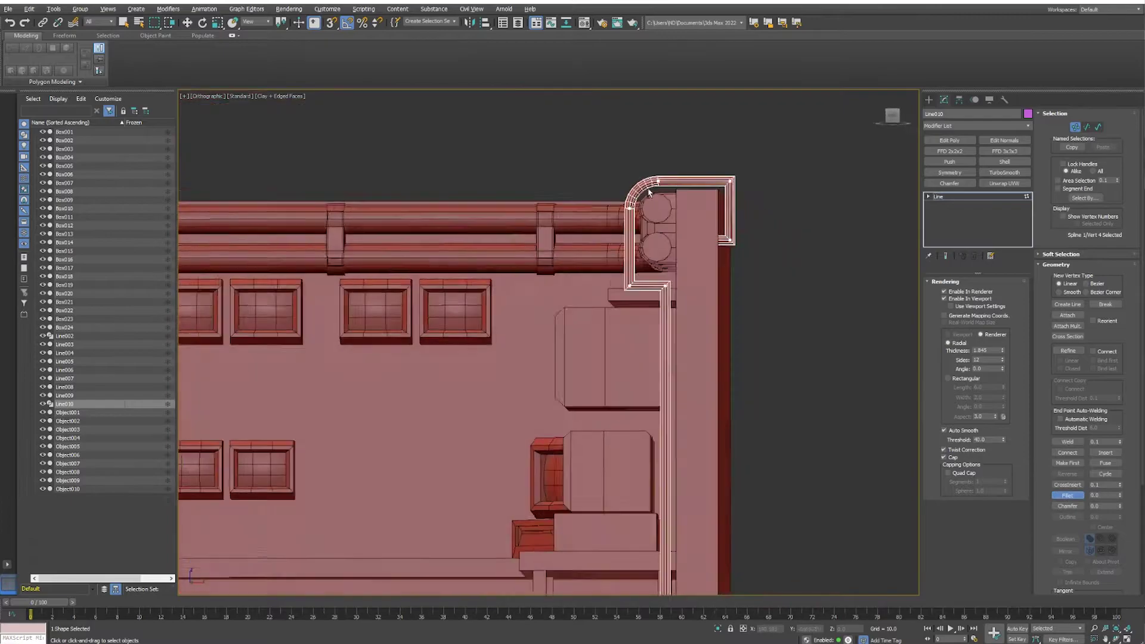
left_click_drag(729, 256, 729, 247)
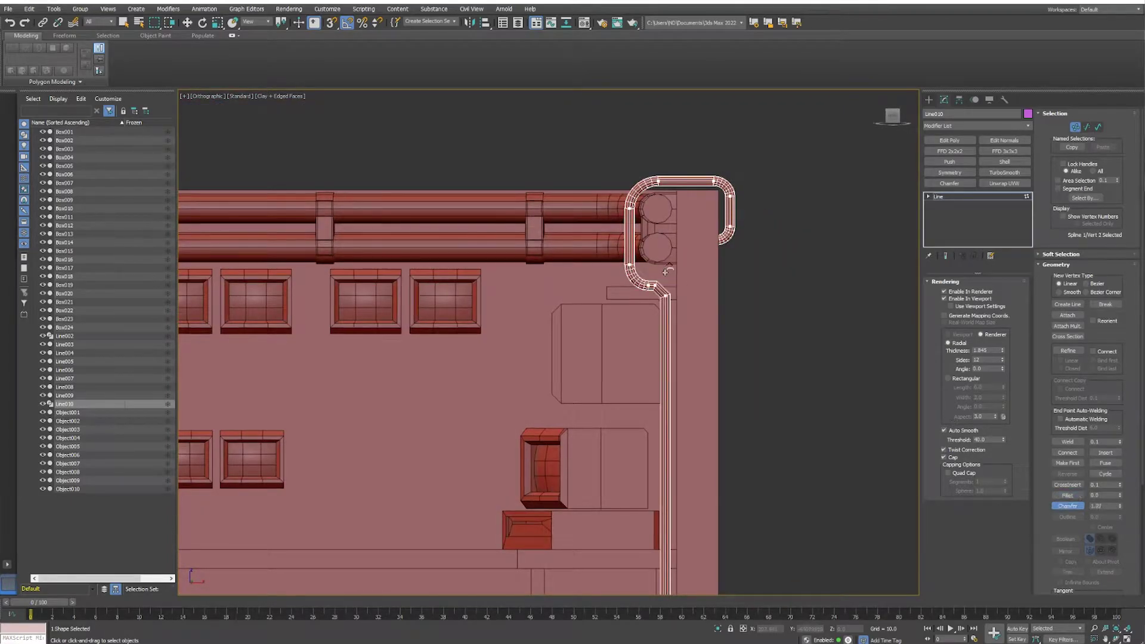
key("w")
mouse_move(666, 272)
middle_mouse_down()
mouse_move(664, 250)
mouse_move(708, 312)
middle_mouse_up()
key("1")
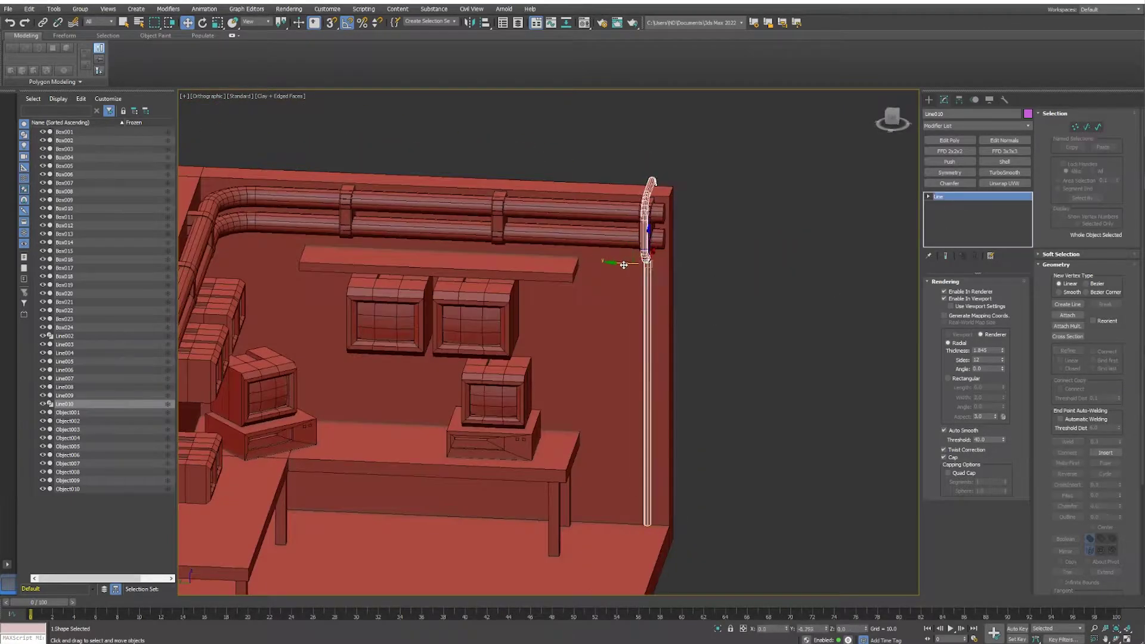
Step: Shift-move to clone the pipe beside the original, forming the bundle
left_click_drag(614, 264, 627, 262, "shift")
left_click(579, 365)
scroll(844, 386, "up", 2)
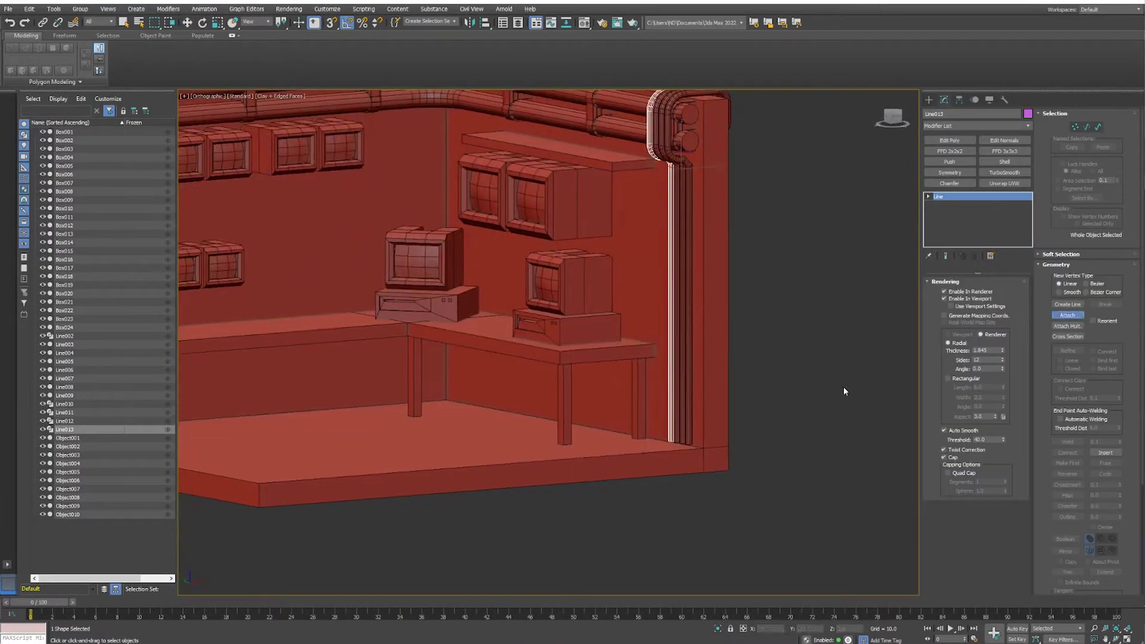
scroll(755, 372, "up", 4)
scroll(661, 281, "down", 8)
scroll(680, 352, "up", 3)
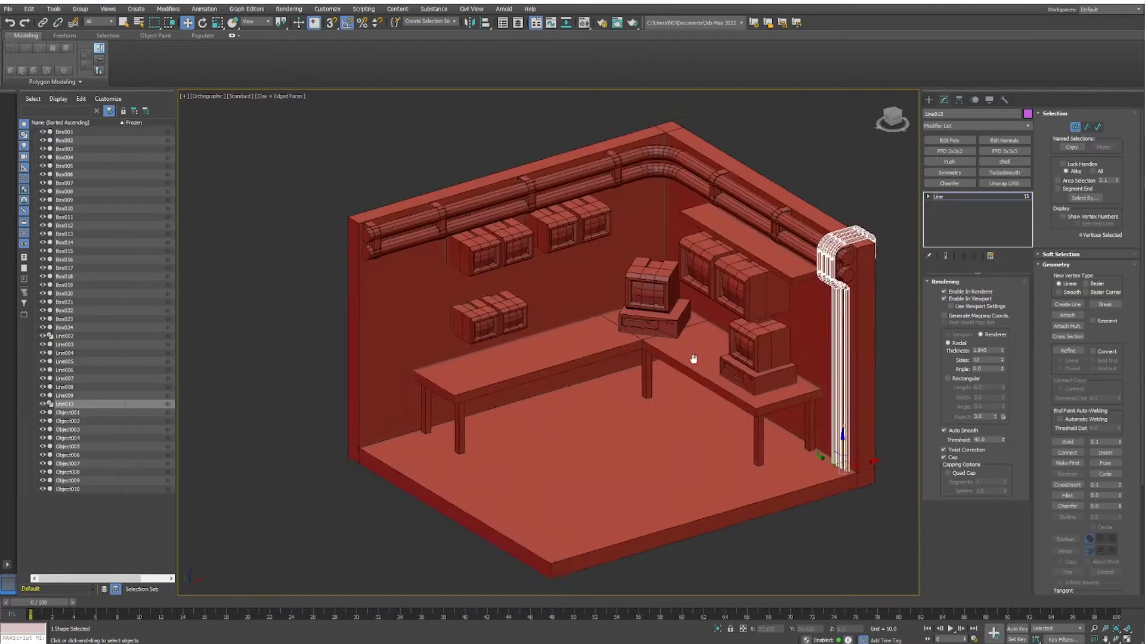
scroll(675, 349, "up", 1)
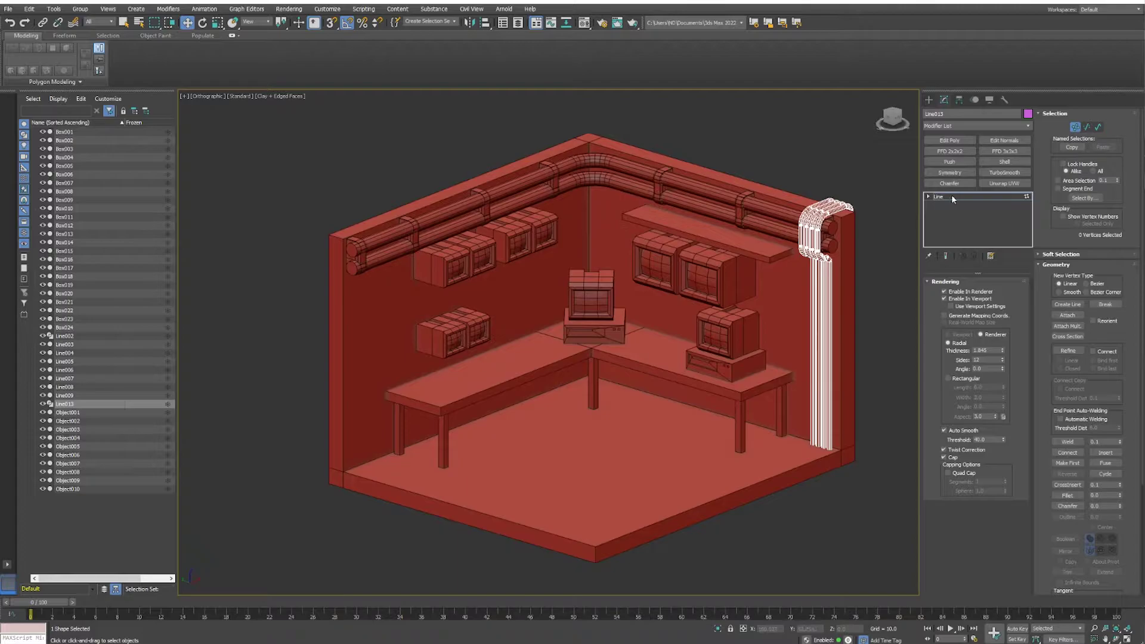
Step: Select the four upper wall monitors and isolate them in front view
left_click_drag(406, 203, 563, 292)
key("f")
right_click(573, 263)
Step: Draw Line spline cables running from each of the four monitors
left_click(591, 258)
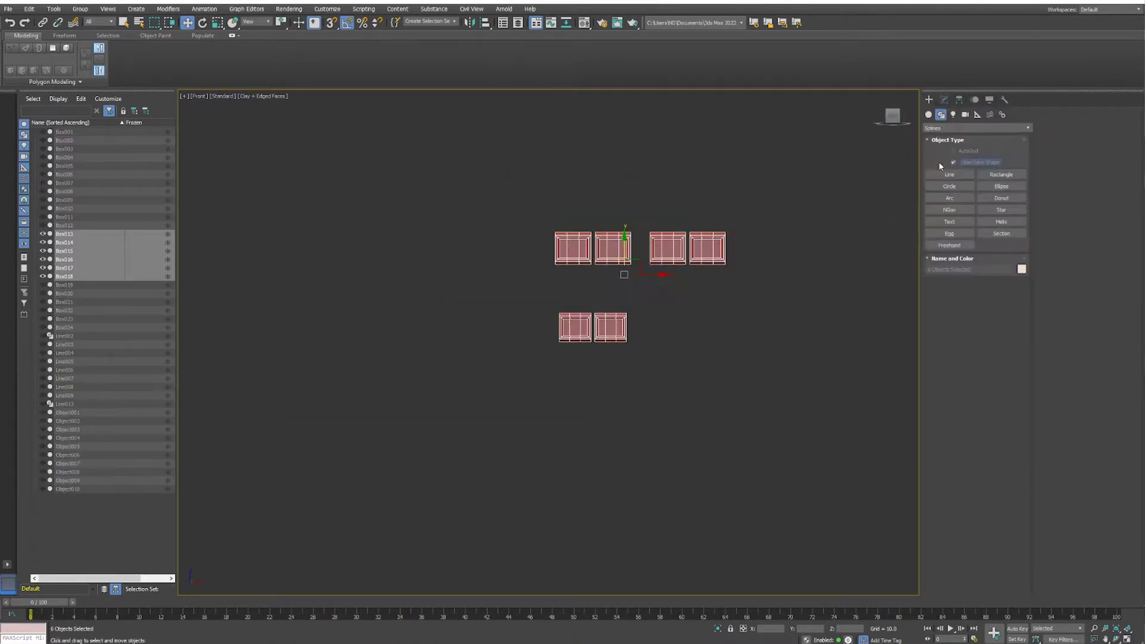
left_click(950, 174)
left_click(758, 249)
left_click(757, 281)
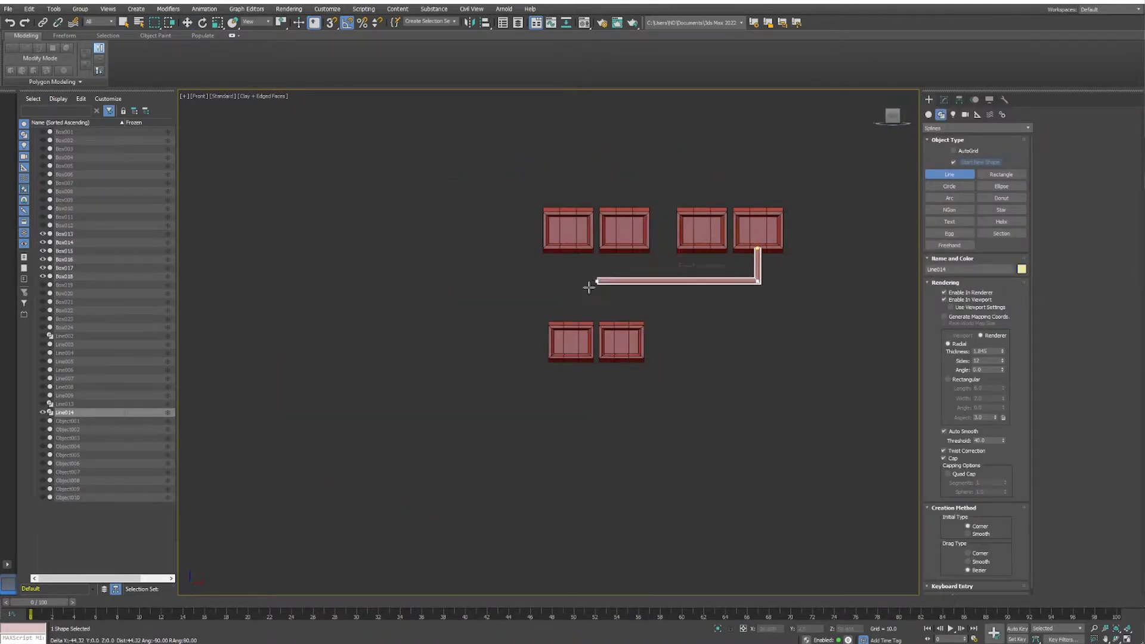
right_click(528, 459)
scroll(698, 273, "up", 2)
left_click(706, 240)
left_click(415, 556)
right_click(414, 556)
left_click(595, 240)
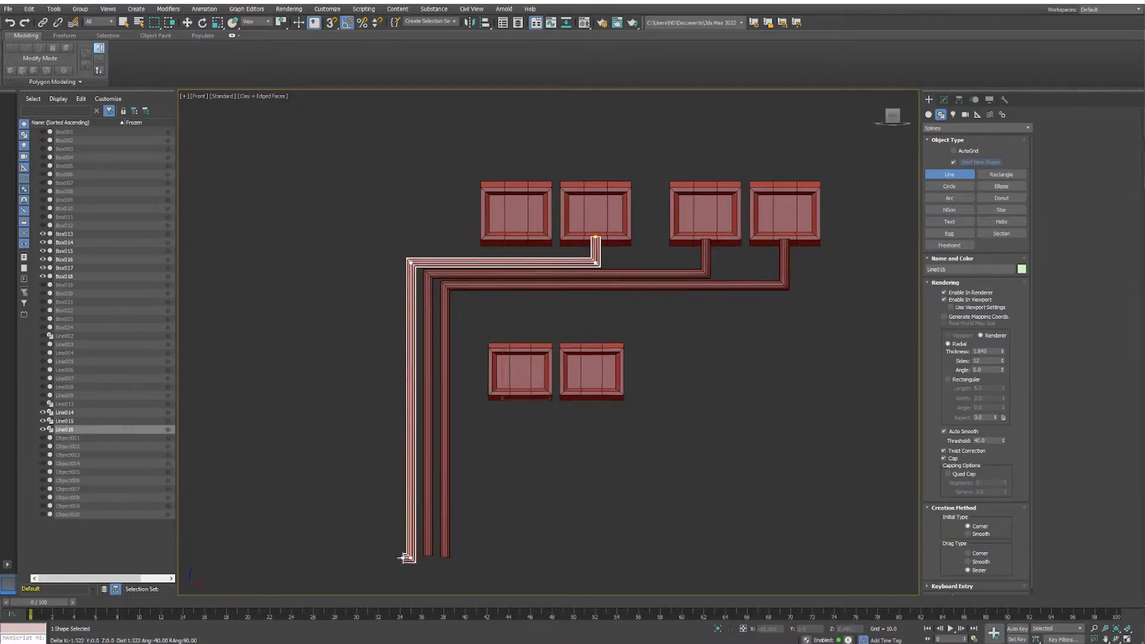
left_click(406, 559)
right_click(406, 558)
left_click(517, 240)
left_click(516, 251)
Step: Attach all the cables into one spline and select their end vertices
left_click(945, 100)
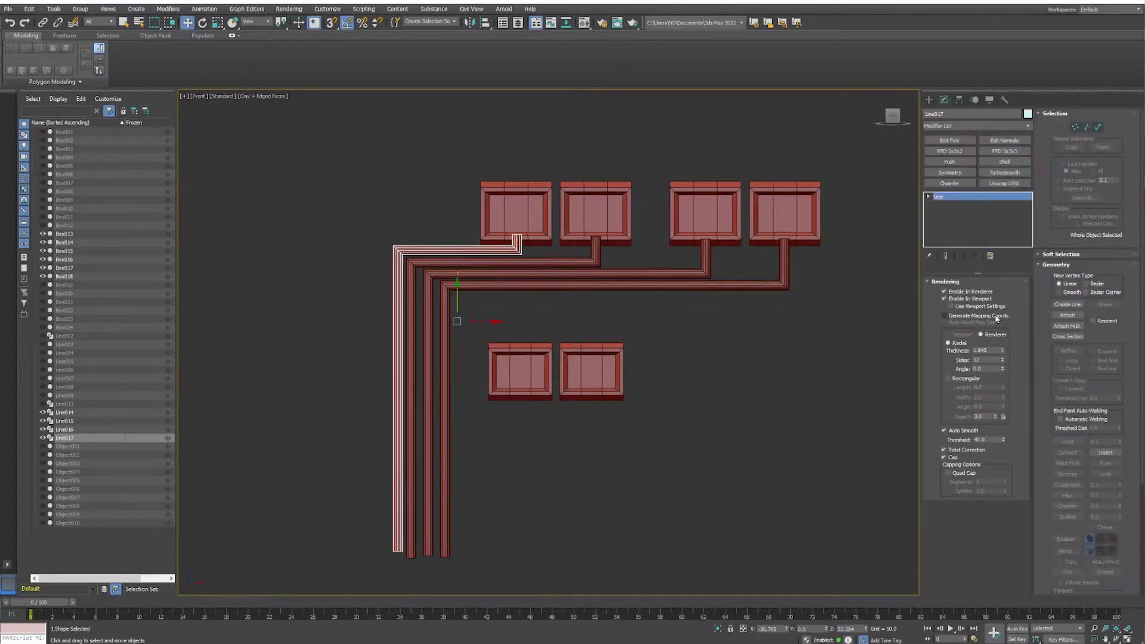
left_click(428, 418)
left_click(445, 429)
middle_click_drag(445, 429, 512, 413)
key("1")
scroll(1074, 442, "down", 3)
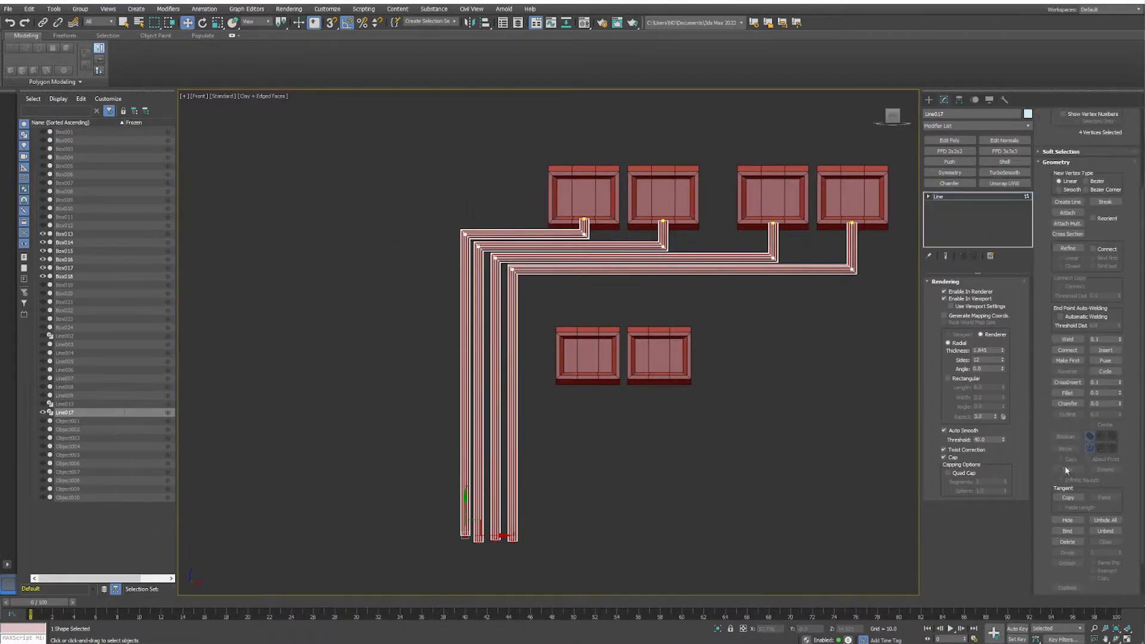
scroll(574, 480, "up", 5)
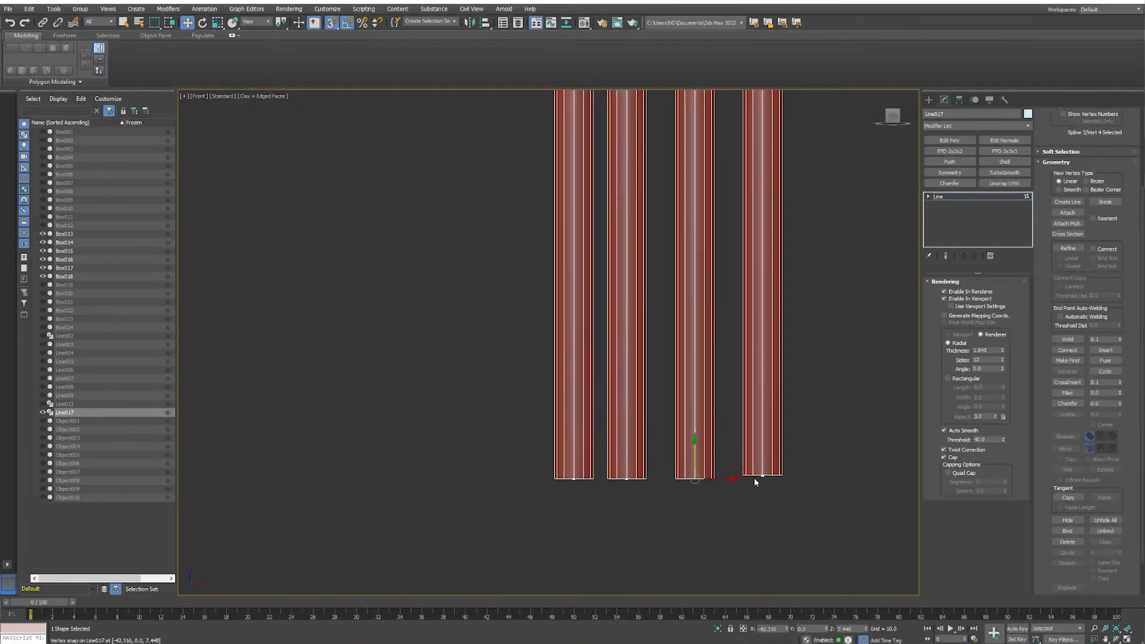
scroll(754, 477, "down", 5)
scroll(680, 406, "up", 2)
scroll(658, 530, "down", 3)
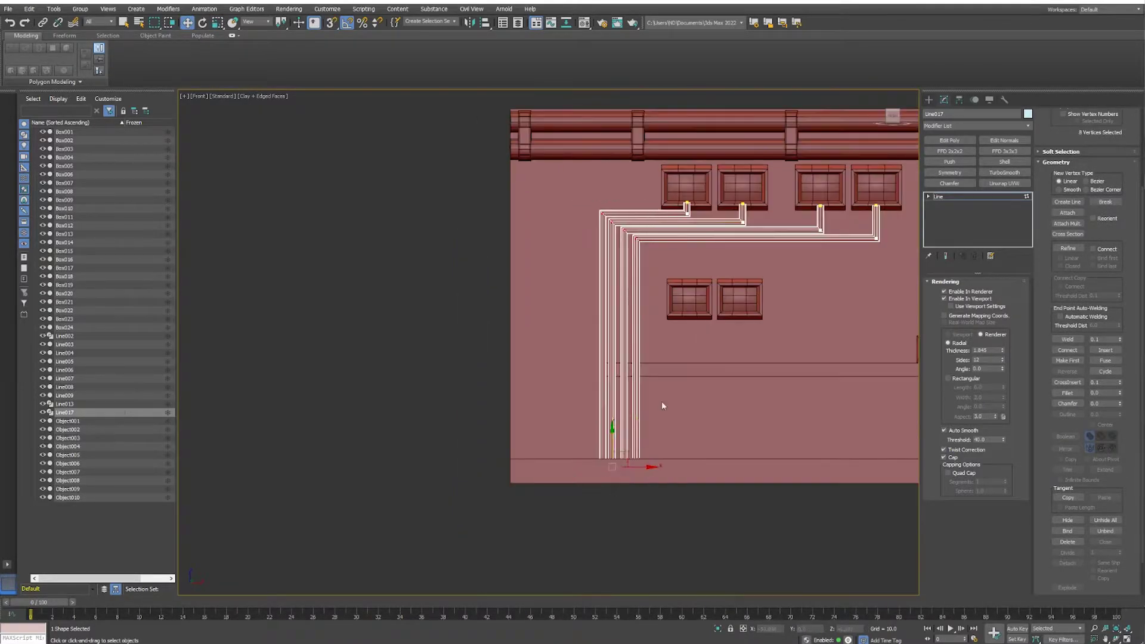
Step: Select the cable corner vertices and lower the horizontal cable runs
left_click_drag(661, 401, 525, 205)
scroll(700, 302, "up", 3)
left_click_drag(345, 332, 351, 351)
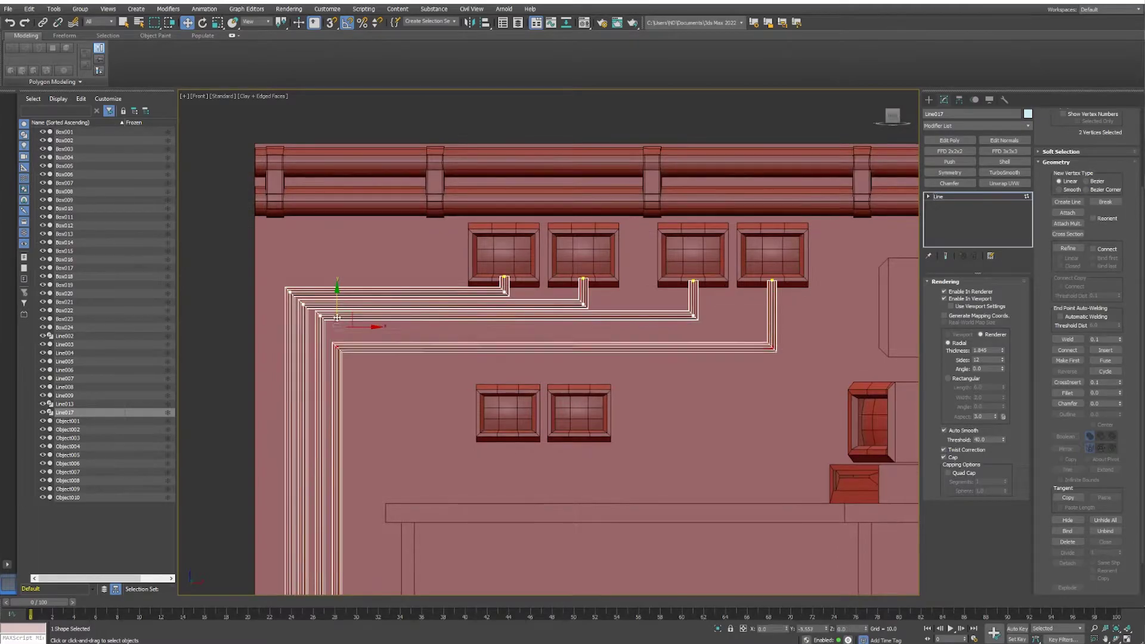
middle_click_drag(380, 293, 440, 293)
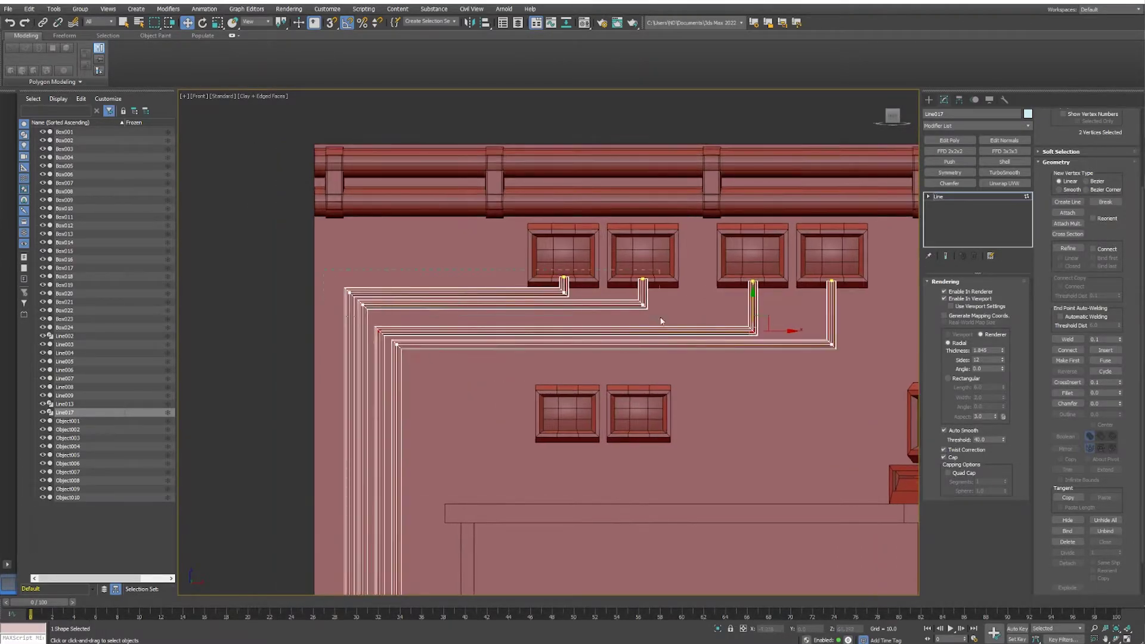
left_click_drag(562, 259, 563, 270)
Step: Fillet the cable corners, move the cables flat onto the wall, and reduce their thickness
left_click(1068, 392)
scroll(832, 356, "up", 2)
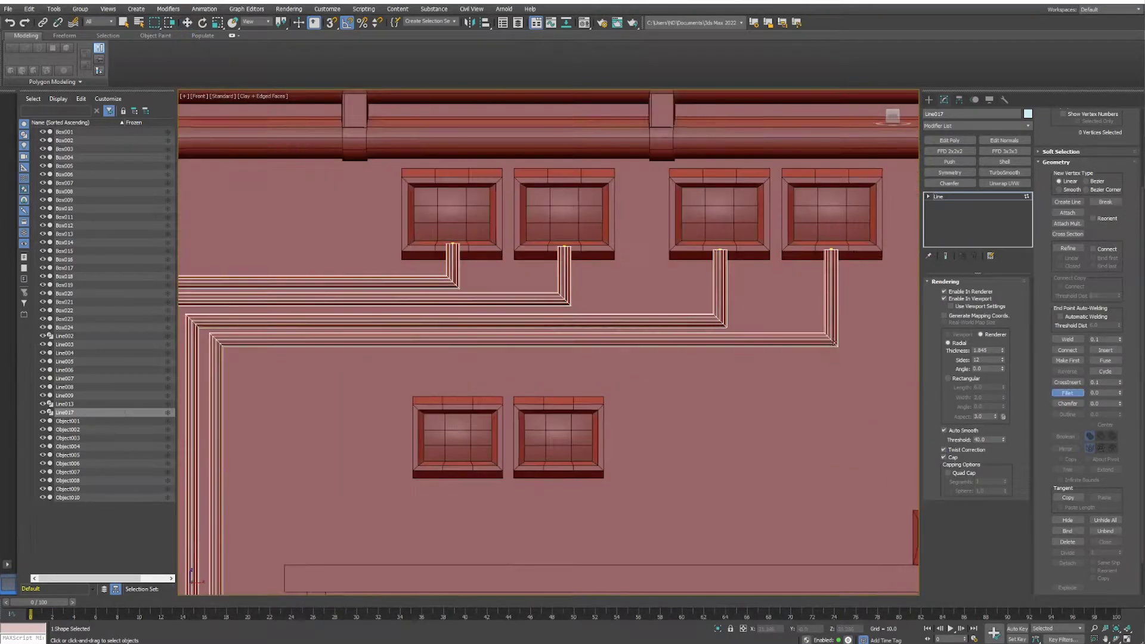
middle_click_drag(726, 278, 887, 290)
left_click(604, 294)
middle_click_drag(550, 338, 719, 346)
left_click_drag(545, 368, 542, 332)
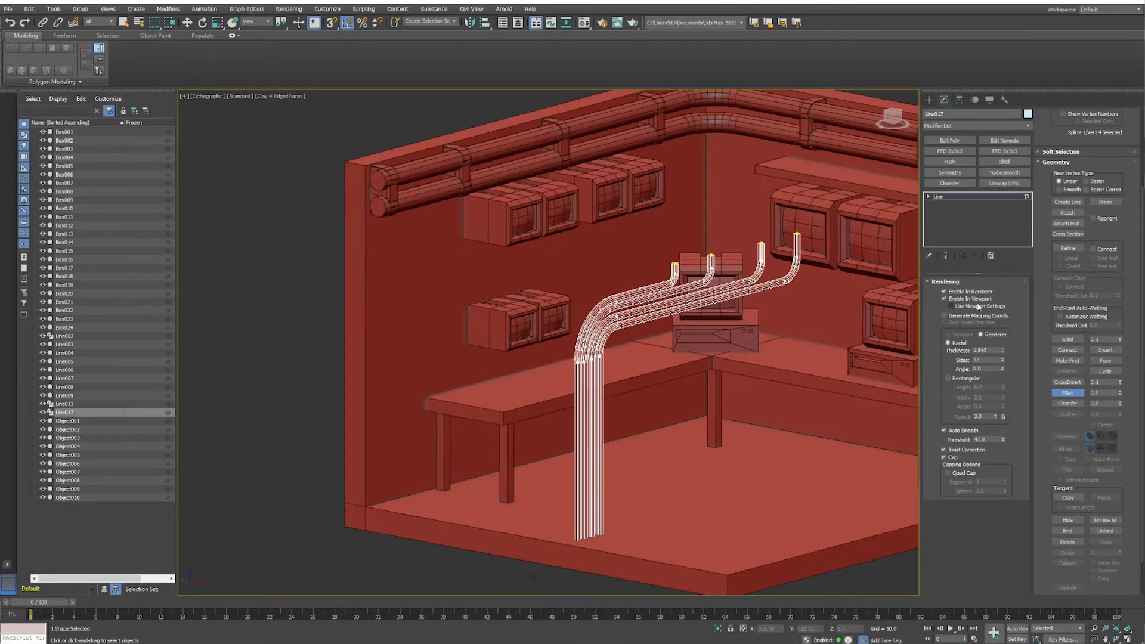
left_click_drag(588, 256, 537, 295)
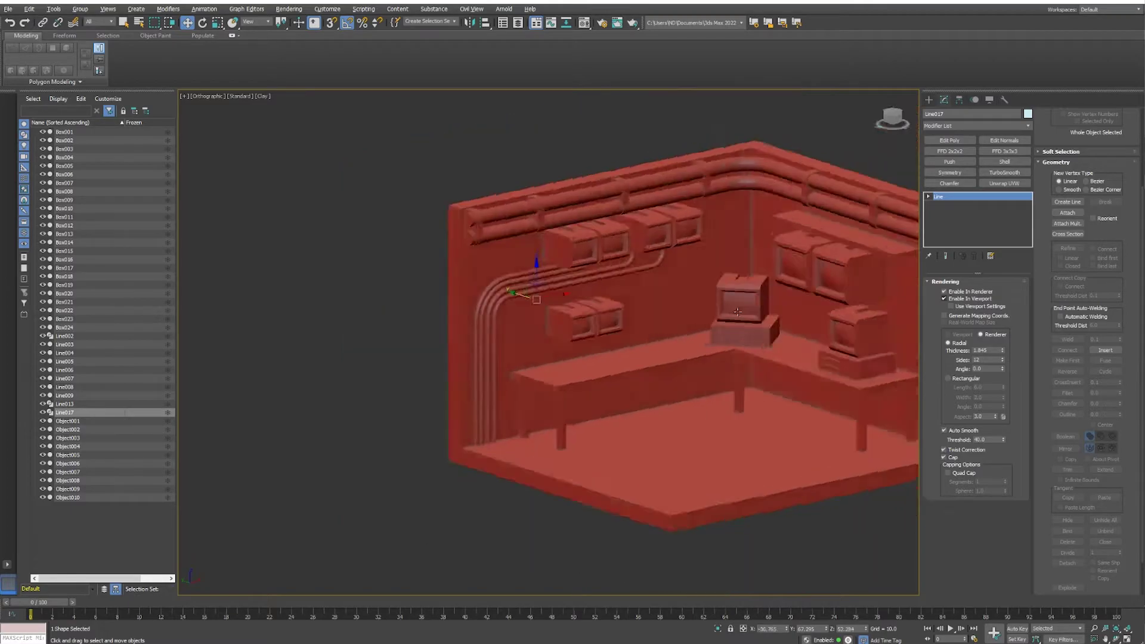
left_click_drag(1002, 350, 1000, 378)
Step: In Left view, draw two Line cables from the side-wall monitors down toward the floor
key("l")
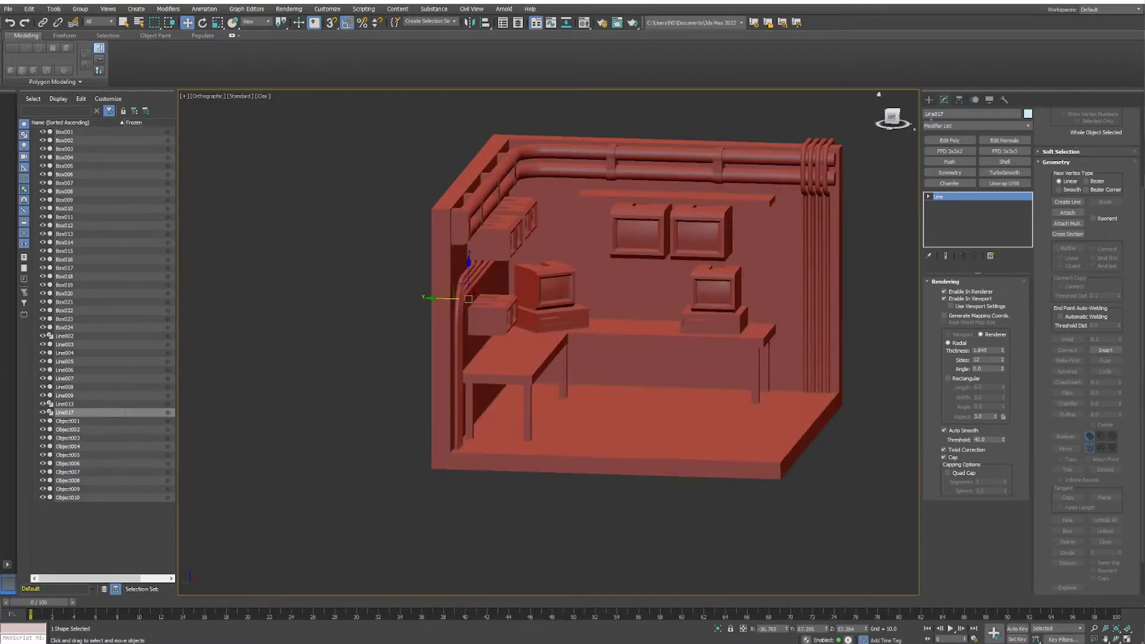
left_click(583, 309)
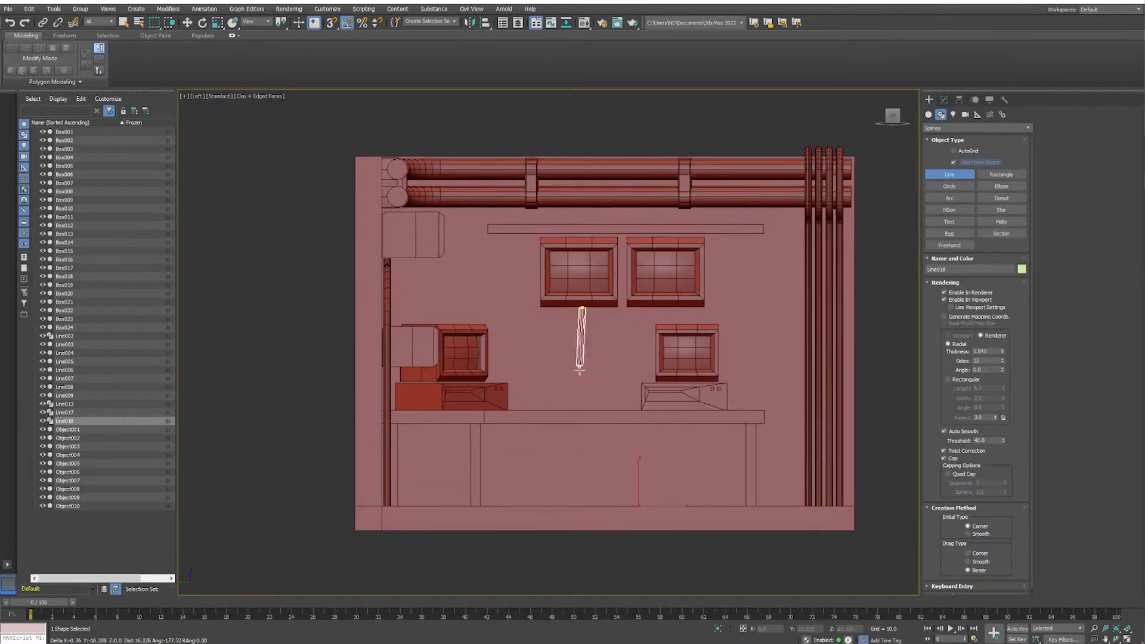
left_click(775, 500)
right_click(775, 499)
left_click(666, 309)
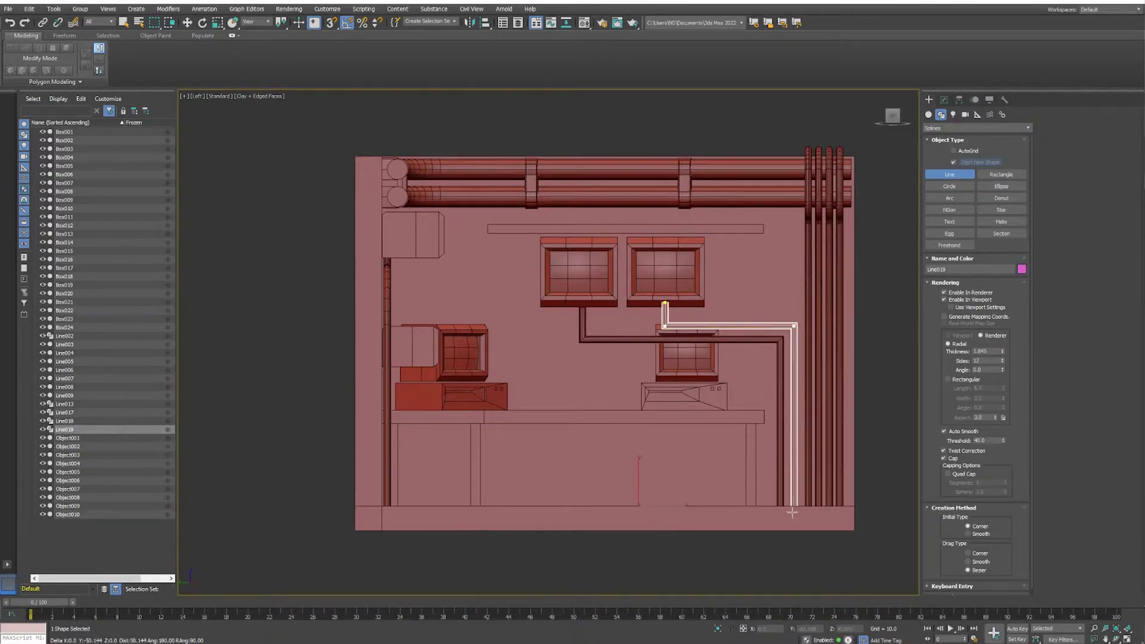
left_click(793, 512)
right_click(792, 512)
right_click(792, 512)
Step: Redraw the right-monitor cable with a corner point and fillet its corner vertices
left_click(944, 100)
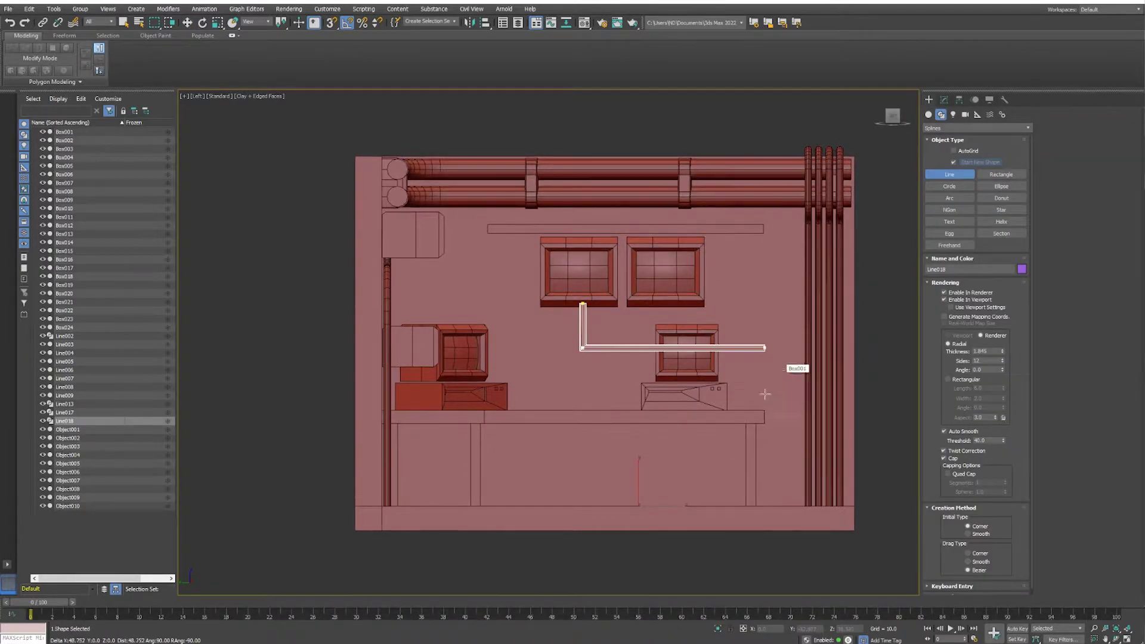
left_click(666, 303)
left_click(666, 340)
left_click(793, 506)
right_click(793, 506)
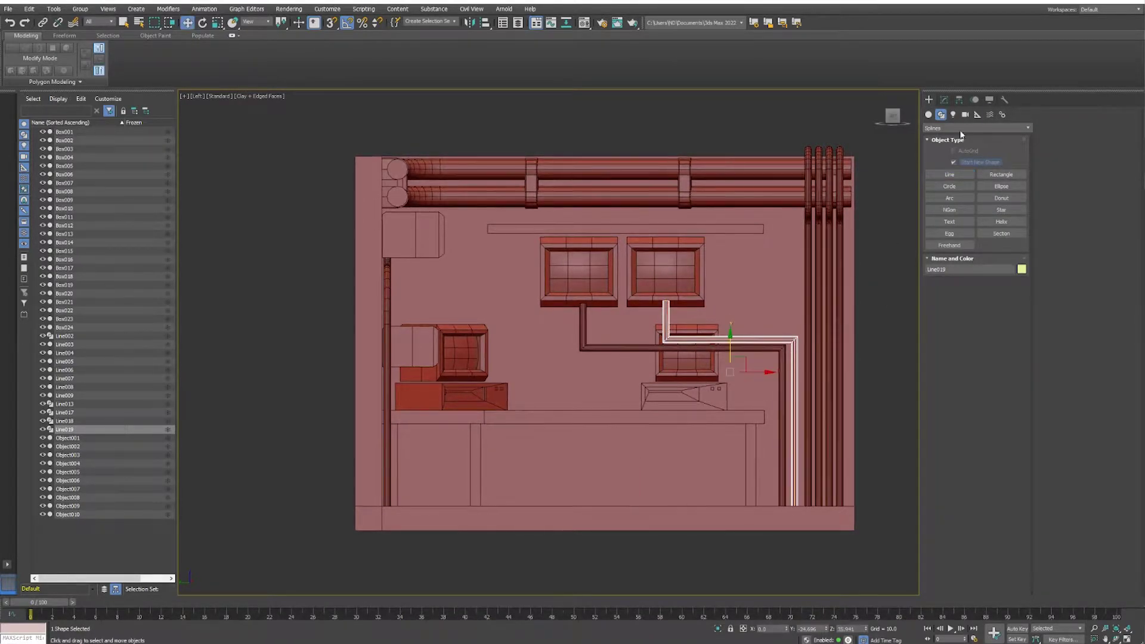
left_click(944, 99)
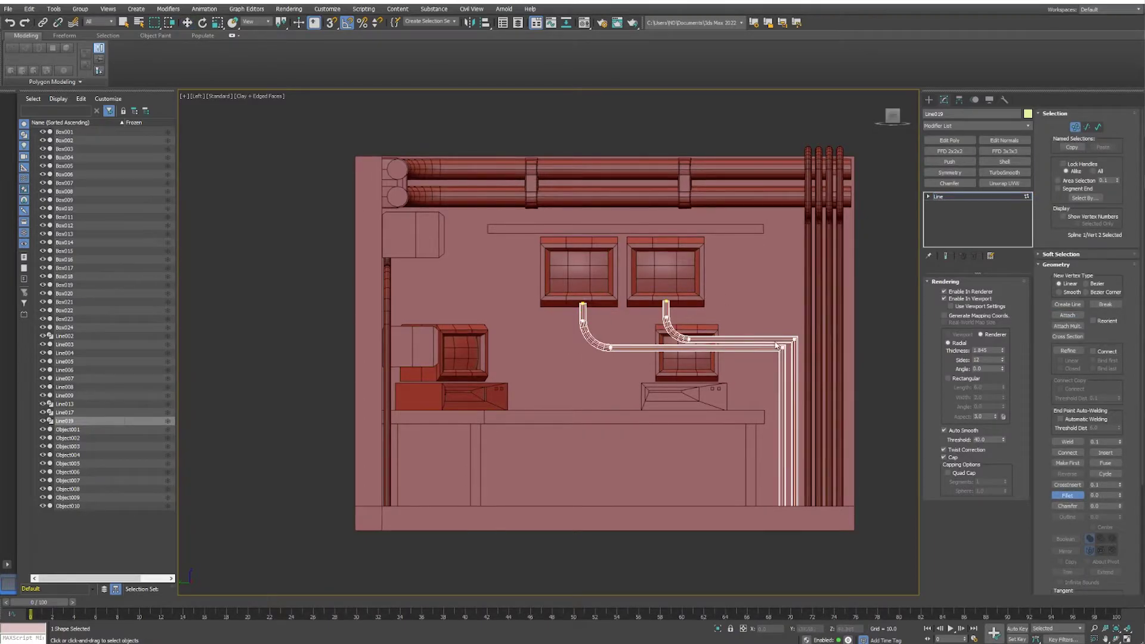
Step: Exit vertex editing and select the two monitors on the shelf
left_click(958, 198)
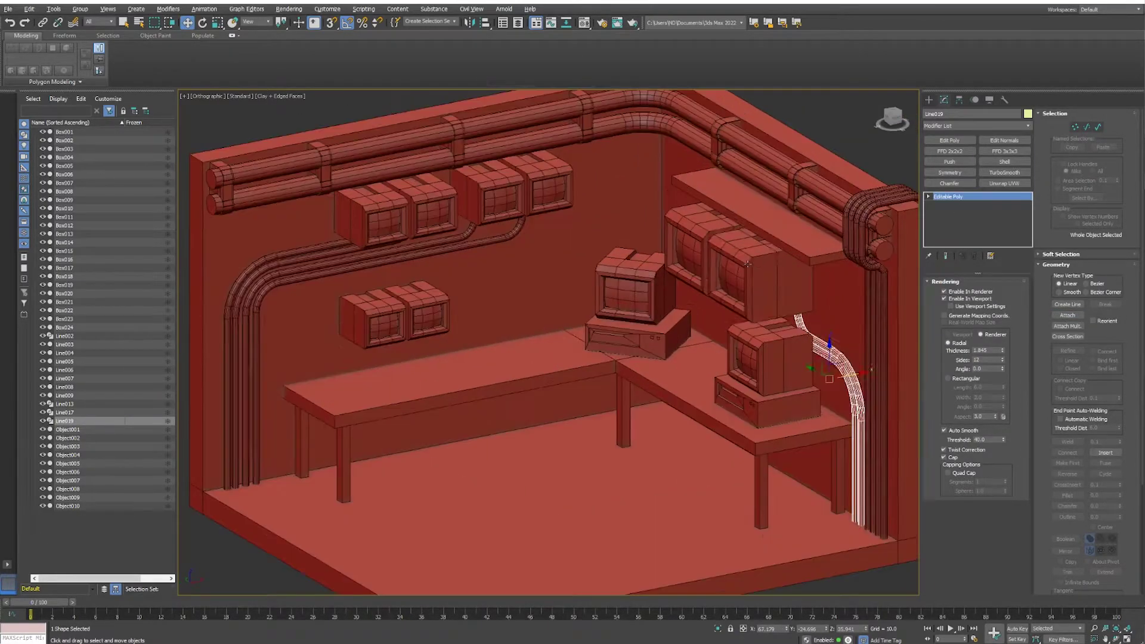
left_click_drag(662, 202, 782, 325)
scroll(565, 321, "up", 3)
Step: In Front view, draw a new box on the left desk beneath the monitors
scroll(565, 321, "up", 2)
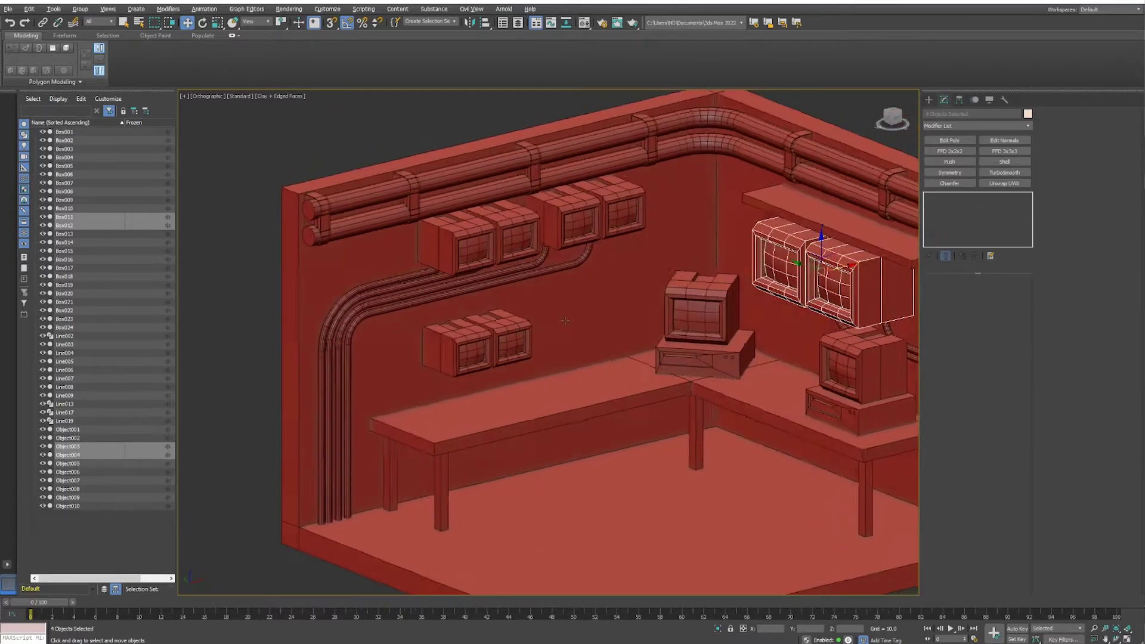
scroll(565, 321, "down", 5)
middle_click_drag(565, 321, 686, 310, "alt")
left_click(929, 100)
left_click(949, 162)
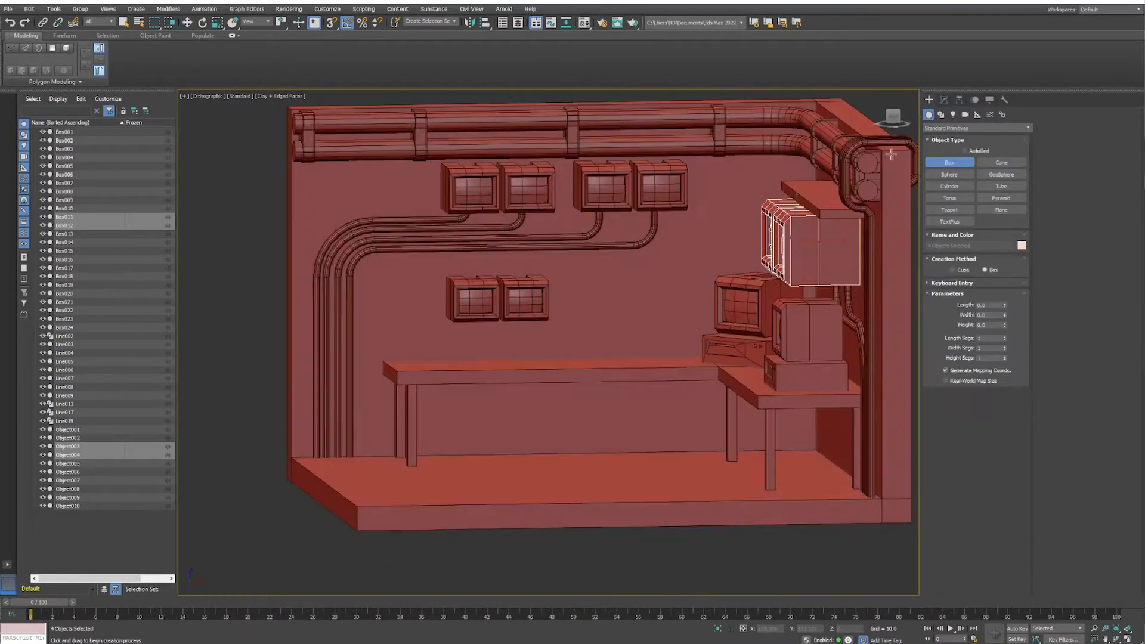
key("f")
scroll(507, 343, "up", 3)
left_click(736, 420)
middle_click_drag(736, 420, 537, 334, "alt")
Step: Convert the box to Editable Poly and widen it by pulling its side out
left_click(945, 100)
right_click(960, 197)
left_click(991, 266)
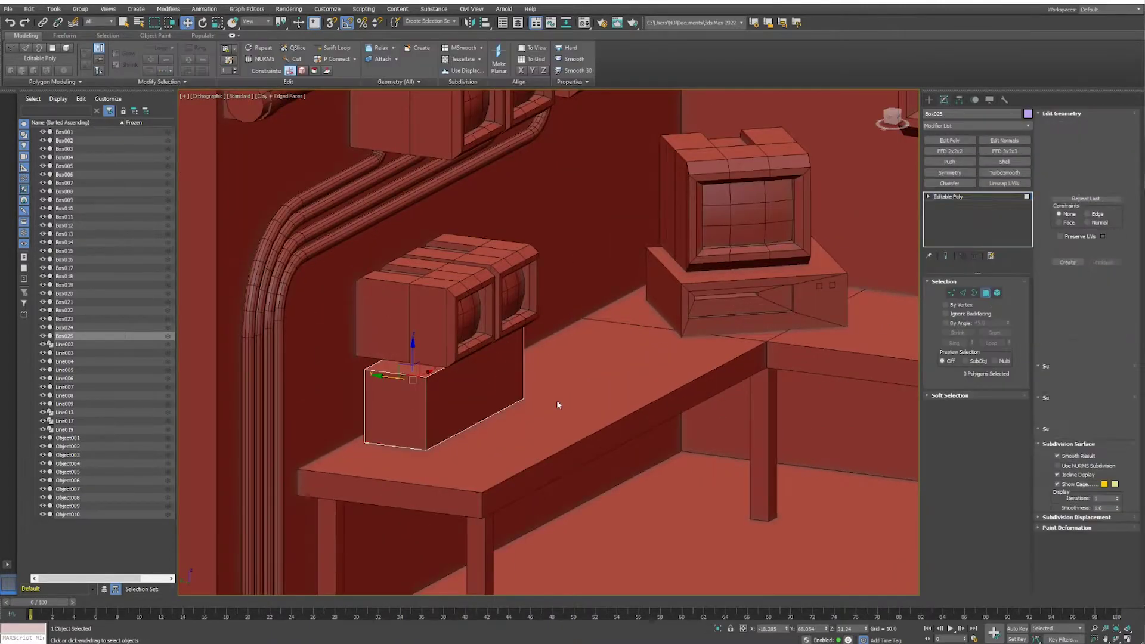
key("4")
left_click_drag(512, 360, 549, 346)
left_click(423, 392)
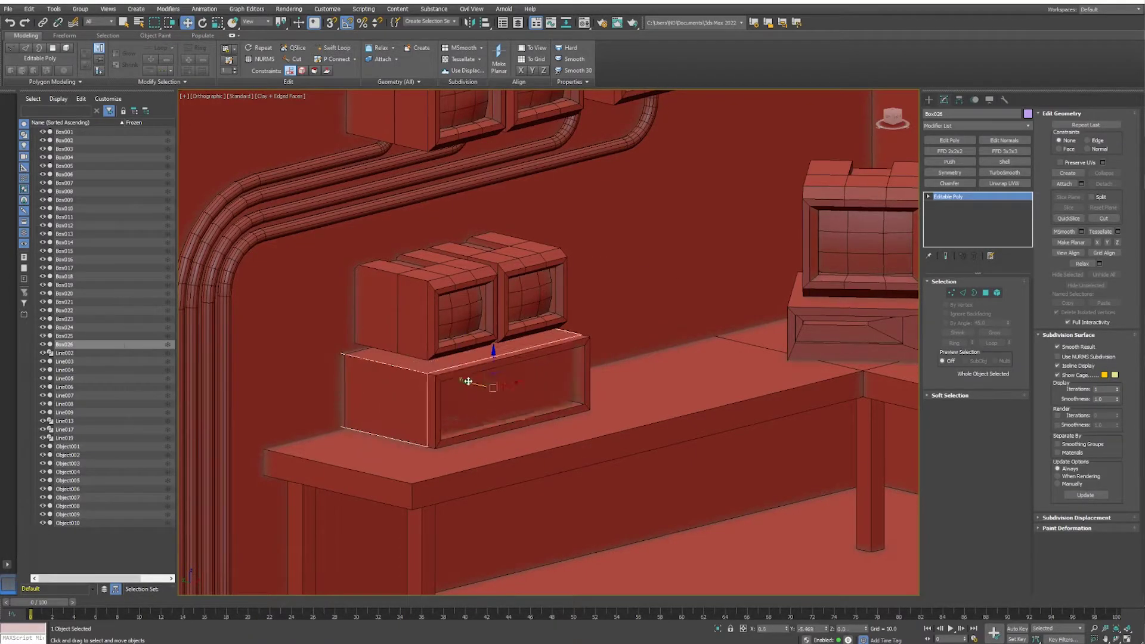
Step: Select the drawer-front vertices and scale the slot to a thinner height
key("4")
left_click(513, 396)
key("1")
scroll(573, 364, "up", 3)
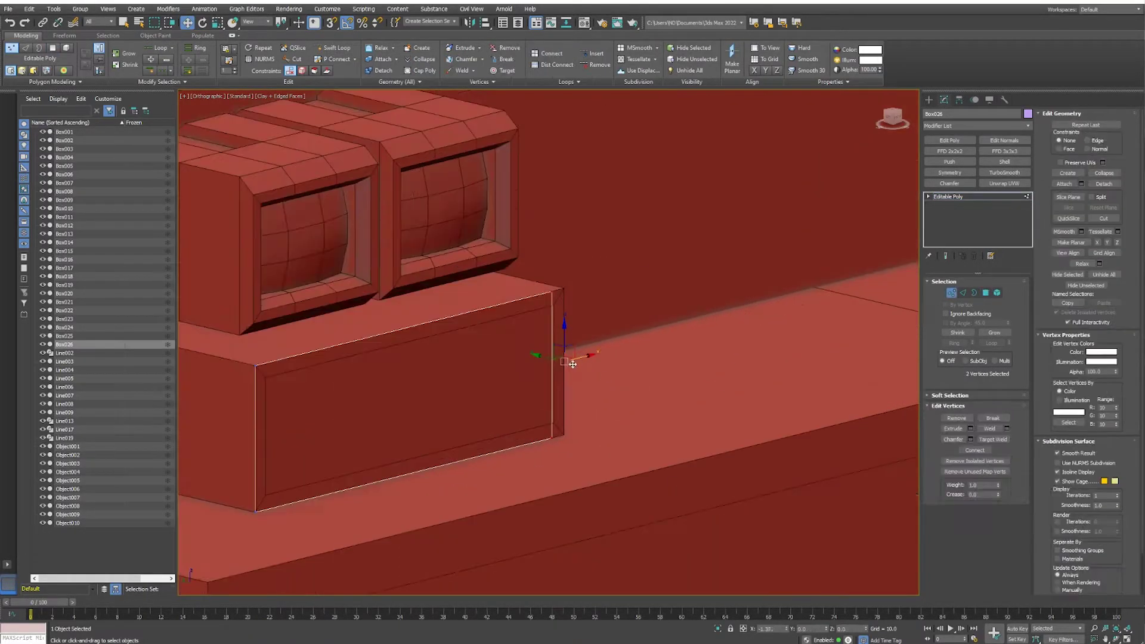
key("r")
left_click_drag(409, 382, 410, 407)
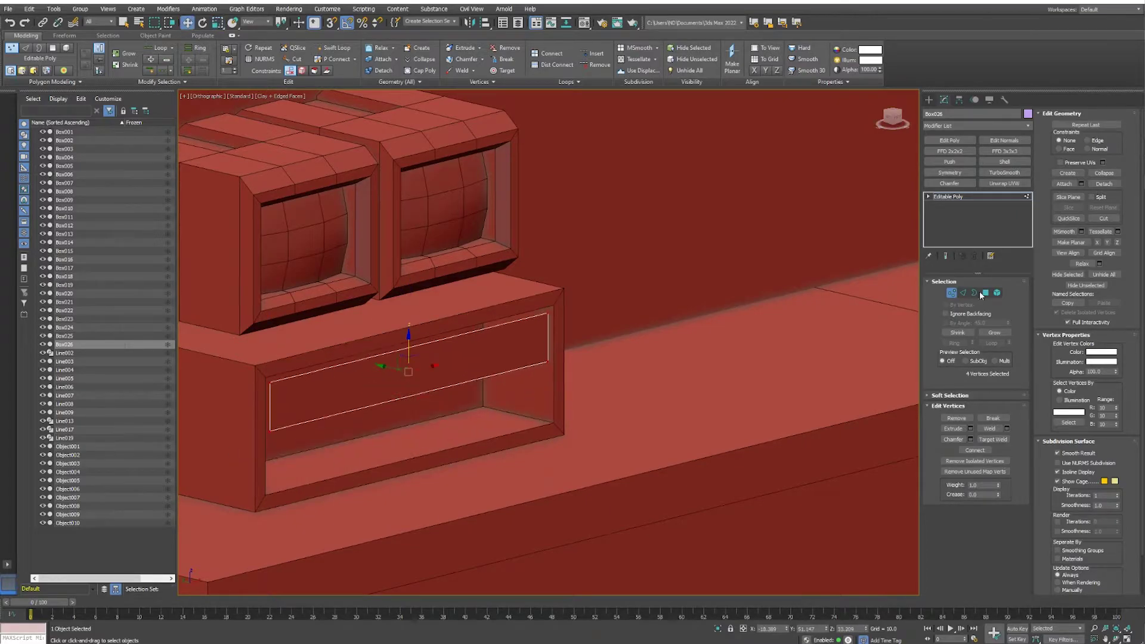
Step: Delete the faces inside the drawer slots and select the finished drawer unit
left_click(986, 292)
key("Delete")
key("3")
left_click(392, 366)
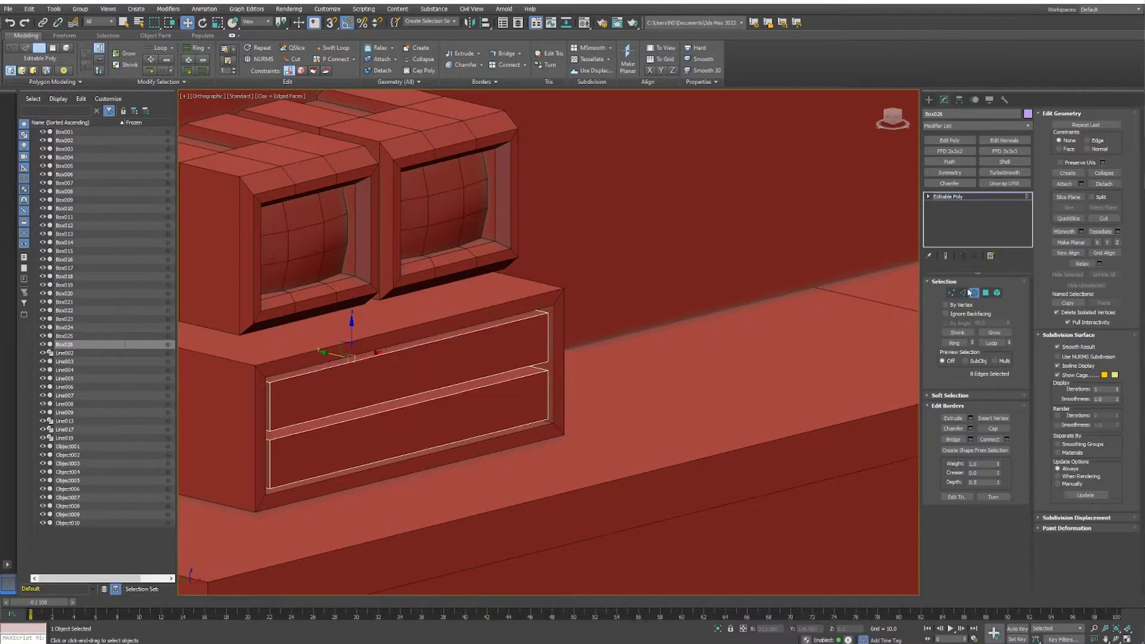
left_click(971, 292)
scroll(555, 346, "down", 5)
scroll(596, 334, "down", 5)
left_click(568, 319)
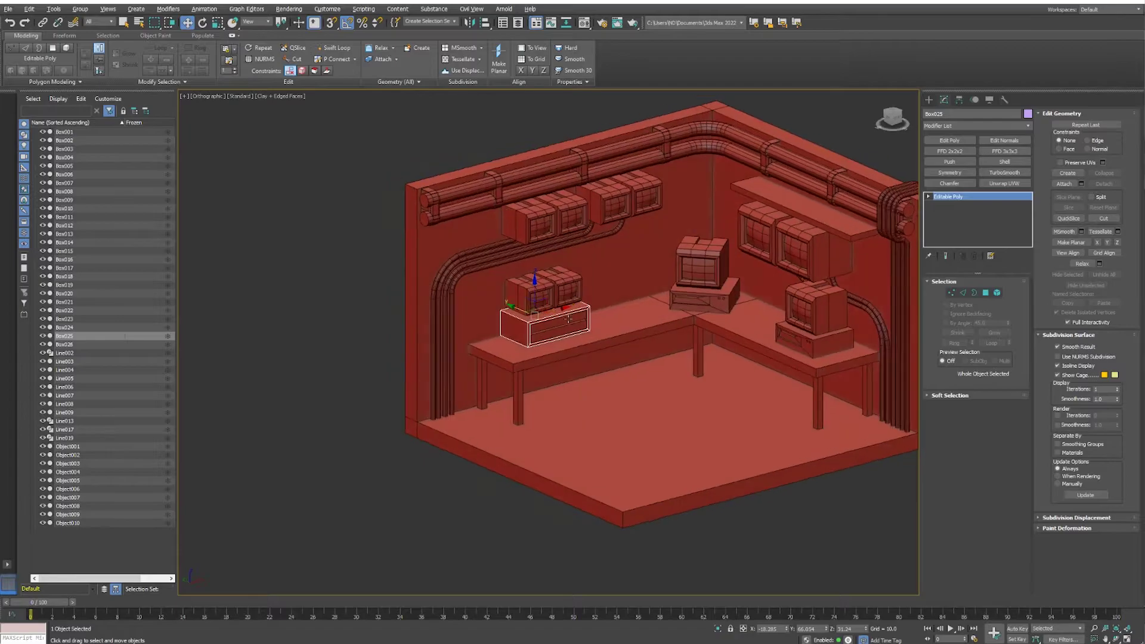
Step: Shift-copy the drawer unit below the desk and stretch it into a taller cabinet
middle_click_drag(569, 319, 540, 302, "alt")
left_click_drag(539, 302, 525, 358, "shift")
key("Return")
key("1")
middle_click_drag(525, 358, 558, 396, "alt")
key("1")
scroll(537, 334, "up", 5)
Step: Select the desk unit's drawer fronts and the lower cabinet's front face
left_click(549, 289)
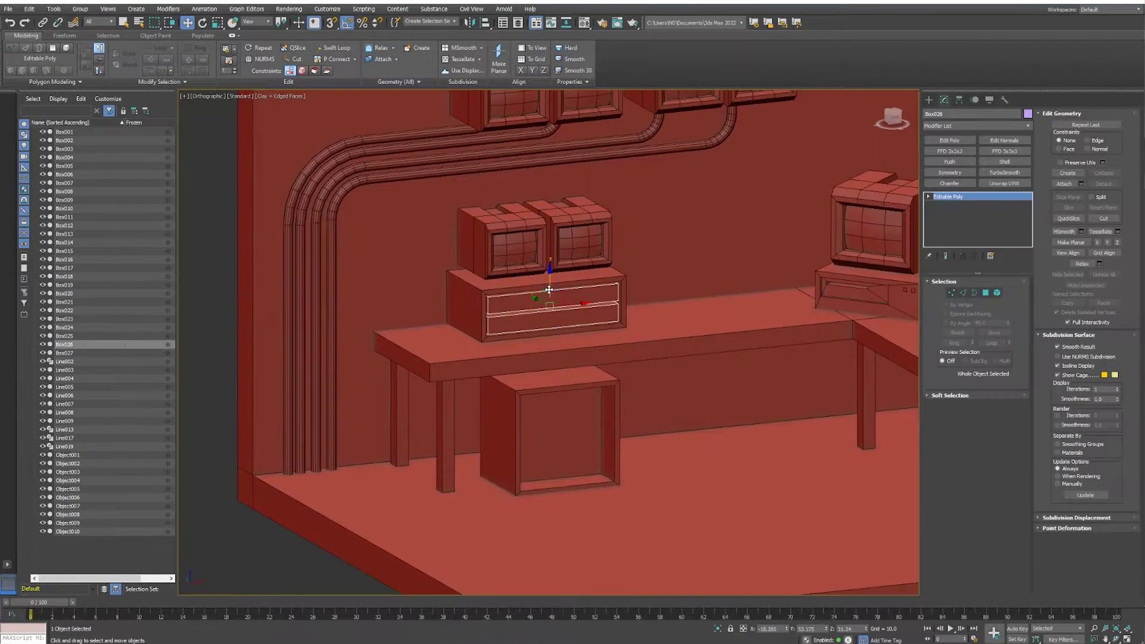
middle_click_drag(549, 290, 545, 256, "alt")
scroll(544, 255, "down", 3)
left_click(566, 422)
key("4")
scroll(687, 431, "up", 3)
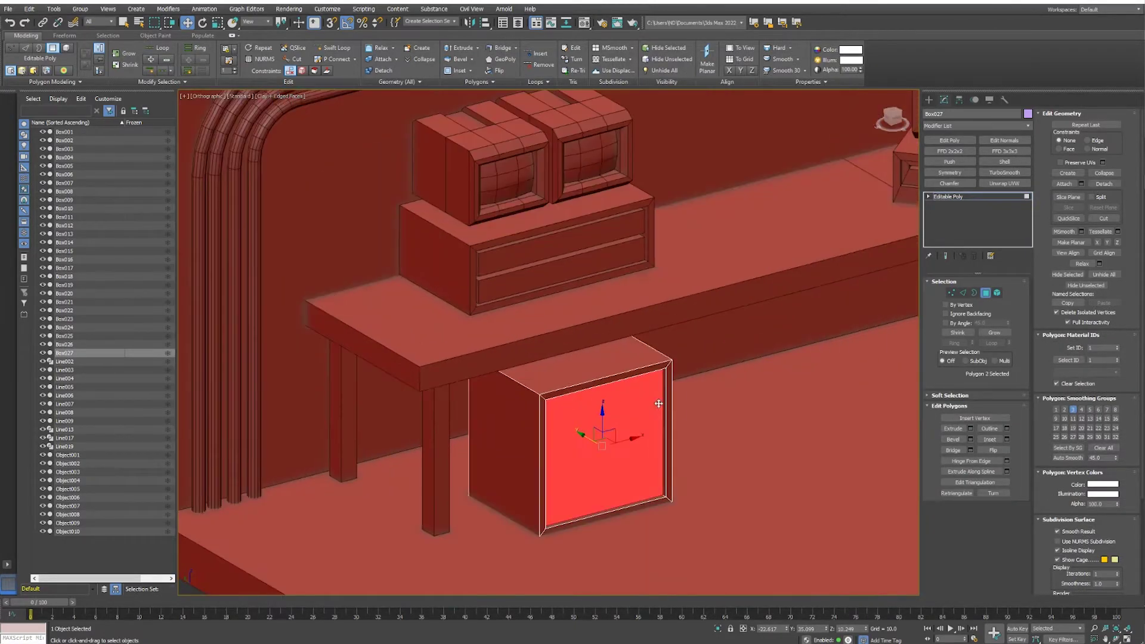
left_click(986, 293)
Step: Clone drawer fronts onto the lower cabinet and fit them inside it
left_click(552, 262)
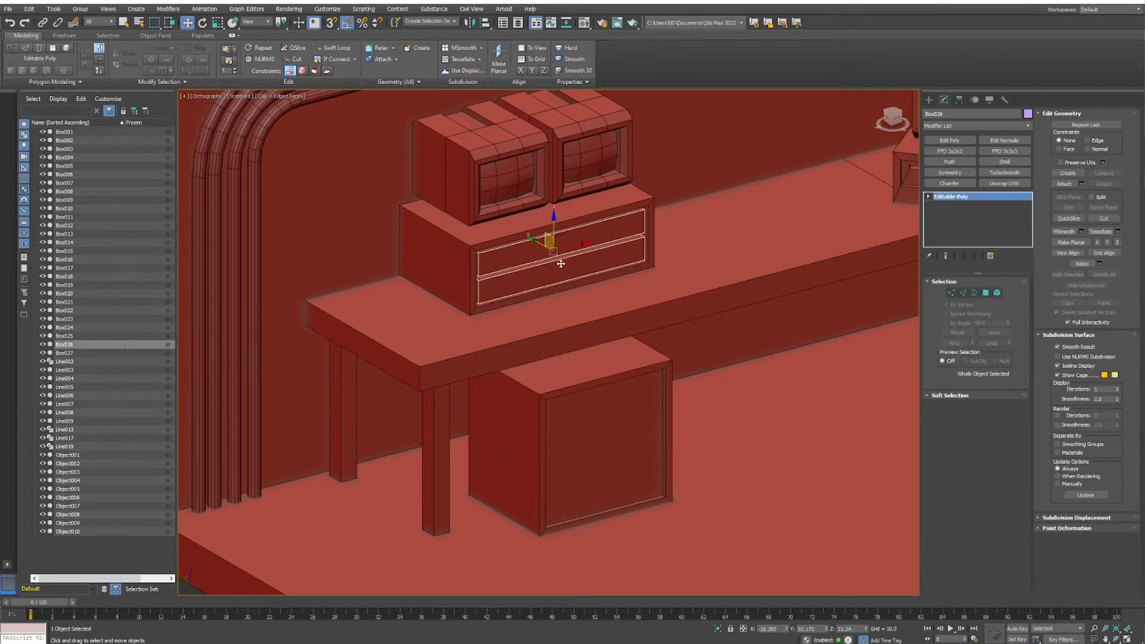
left_click_drag(550, 244, 615, 423, "shift")
key("Return")
middle_click_drag(614, 423, 595, 401, "alt")
left_click_drag(596, 402, 657, 430)
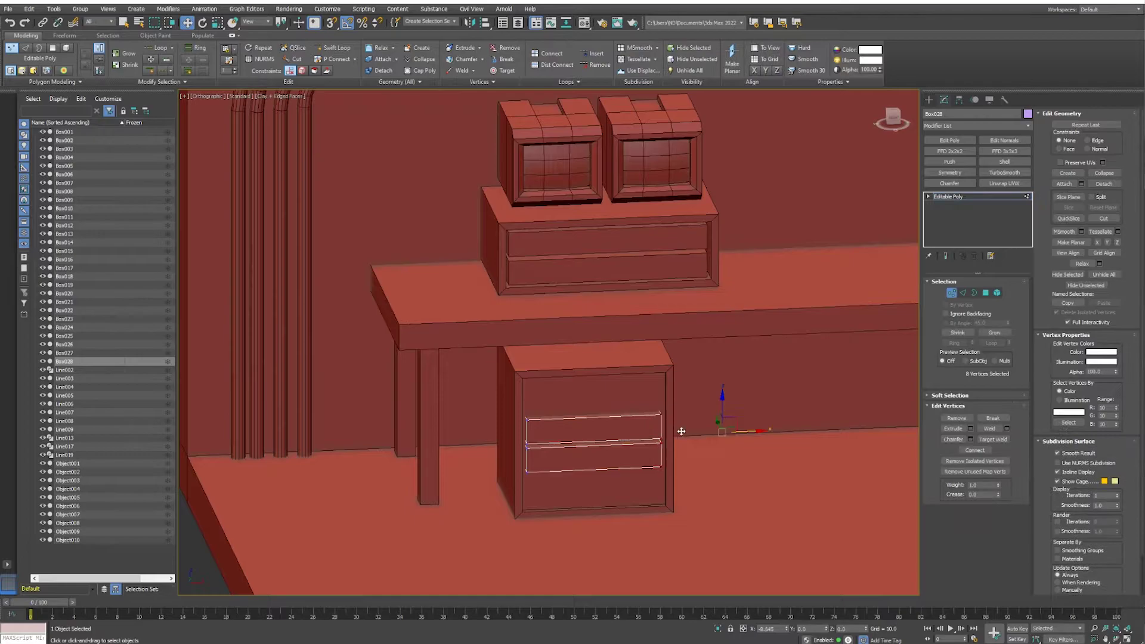
middle_click_drag(656, 429, 621, 417, "alt")
left_click_drag(602, 466, 606, 383, "shift")
key("Return")
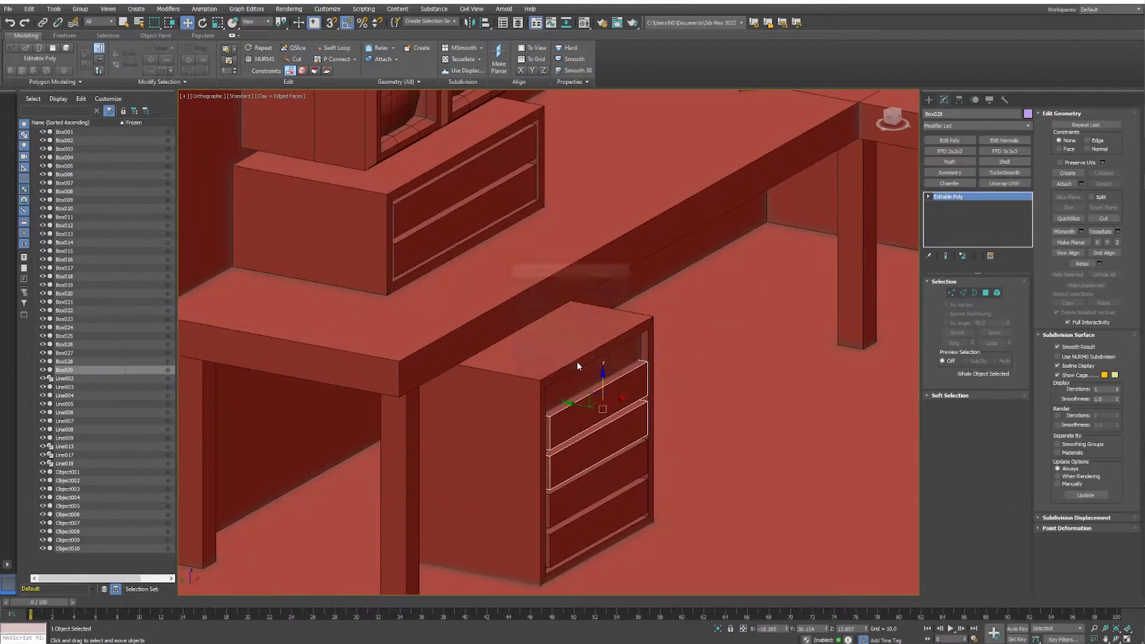
Step: Shift-clone the lower cabinet with its drawer fronts to the right
scroll(531, 345, "up", 5)
left_click(531, 345)
scroll(531, 344, "down", 15)
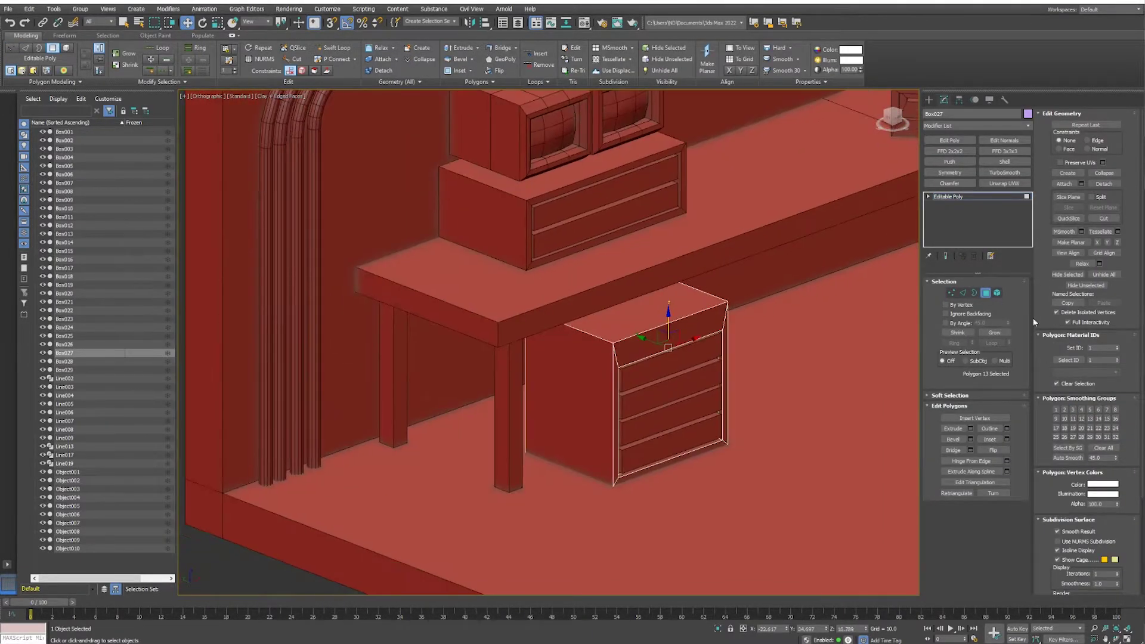
left_click_drag(704, 280, 659, 396)
scroll(597, 356, "down", 3)
left_click_drag(603, 363, 723, 342, "shift")
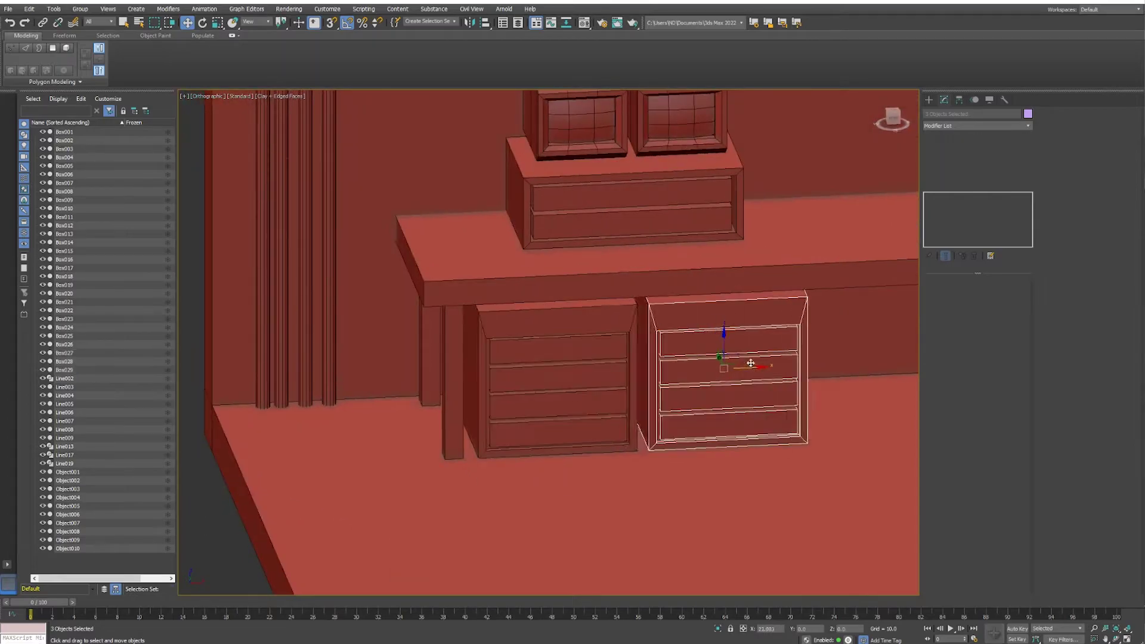
key("Return")
Step: Hide wireframe edges and view the back wall straight from the front
scroll(712, 369, "down", 10)
key("F4")
middle_click_drag(712, 369, 692, 435)
scroll(693, 435, "up", 3)
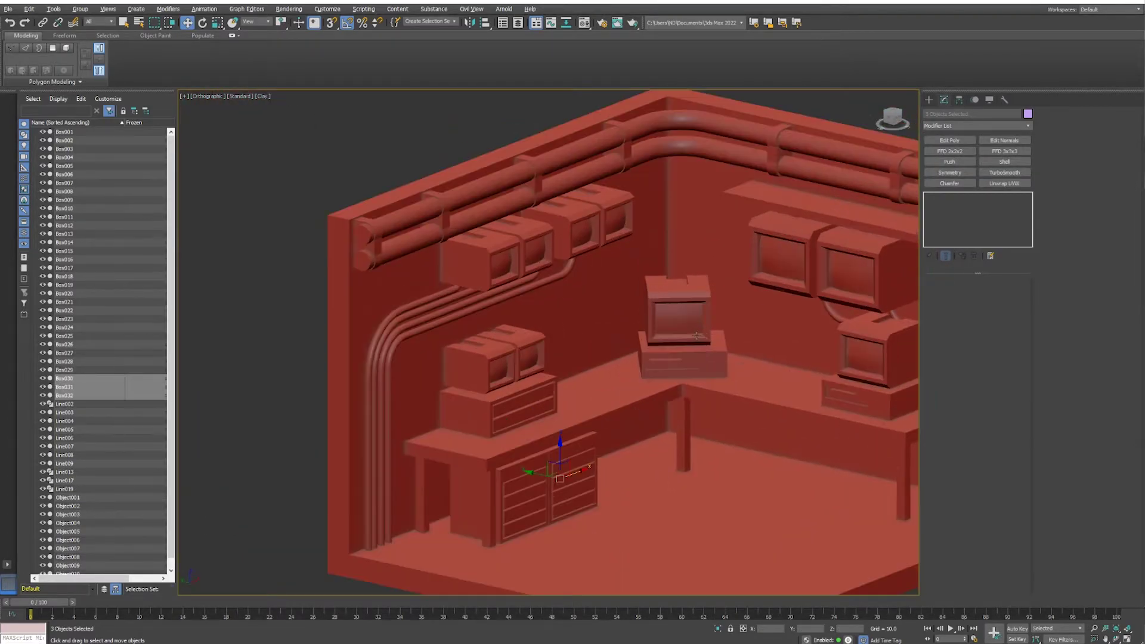
key("f")
left_click(1002, 210)
Step: Draw a small plane beside the wall and clone it as a smaller second panel
left_click_drag(450, 338, 481, 381)
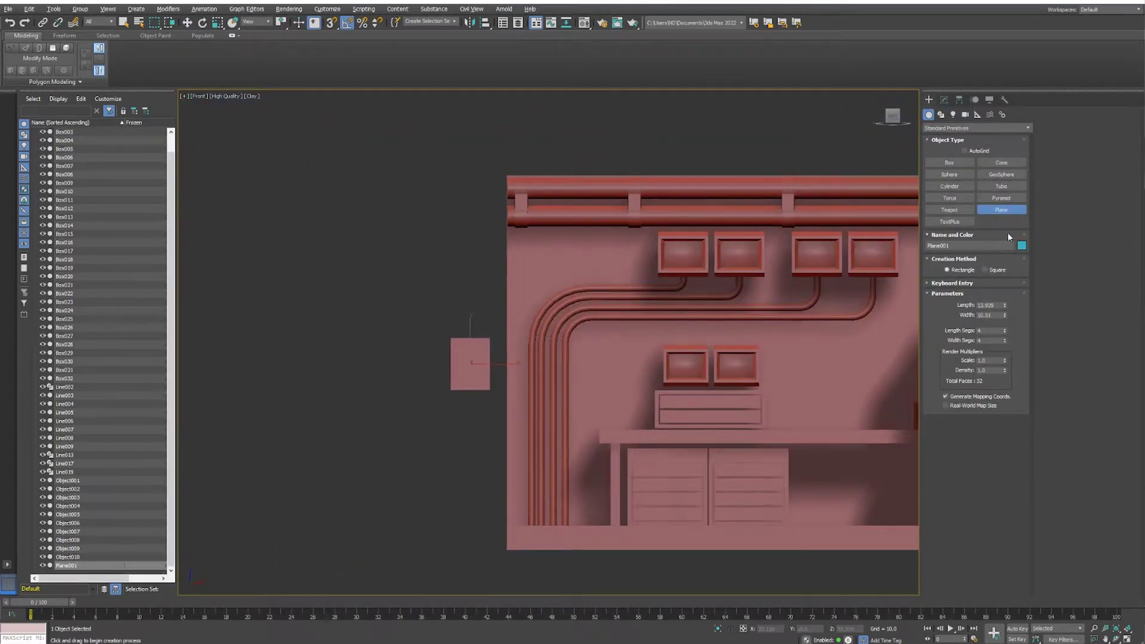
scroll(466, 361, "up", 8)
left_click_drag(491, 364, 572, 494, "shift")
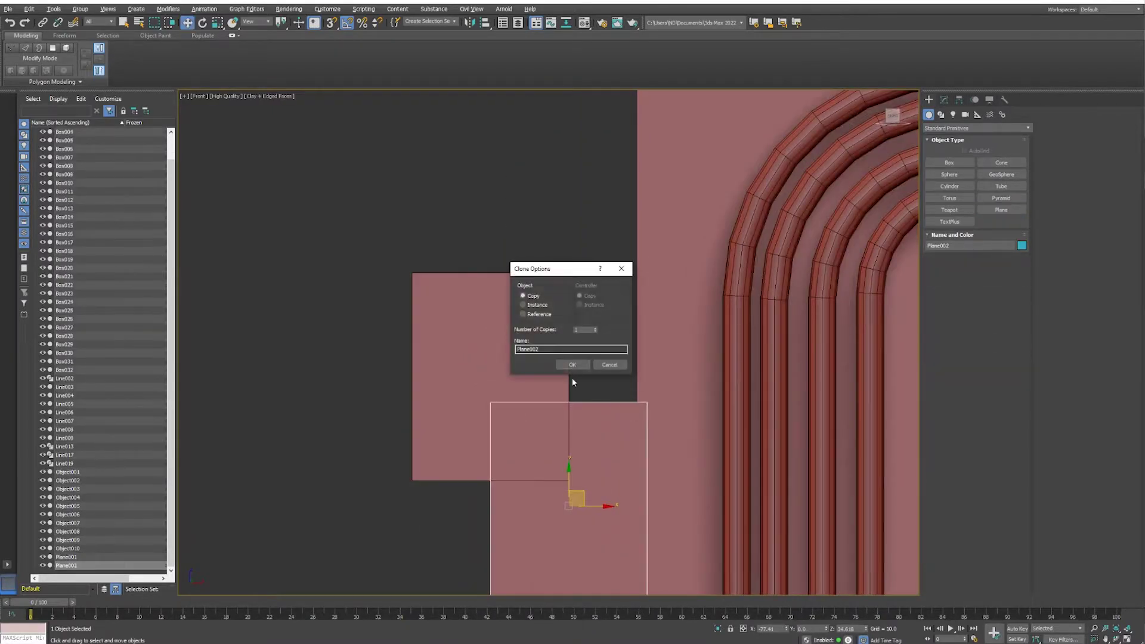
key("Return")
middle_click_drag(572, 494, 542, 431)
key("r")
left_click_drag(543, 431, 554, 445)
key("e")
key("w")
Step: Orbit back to the angled room view and frame the two panels
middle_click_drag(555, 445, 525, 441, "alt")
scroll(525, 442, "down", 8)
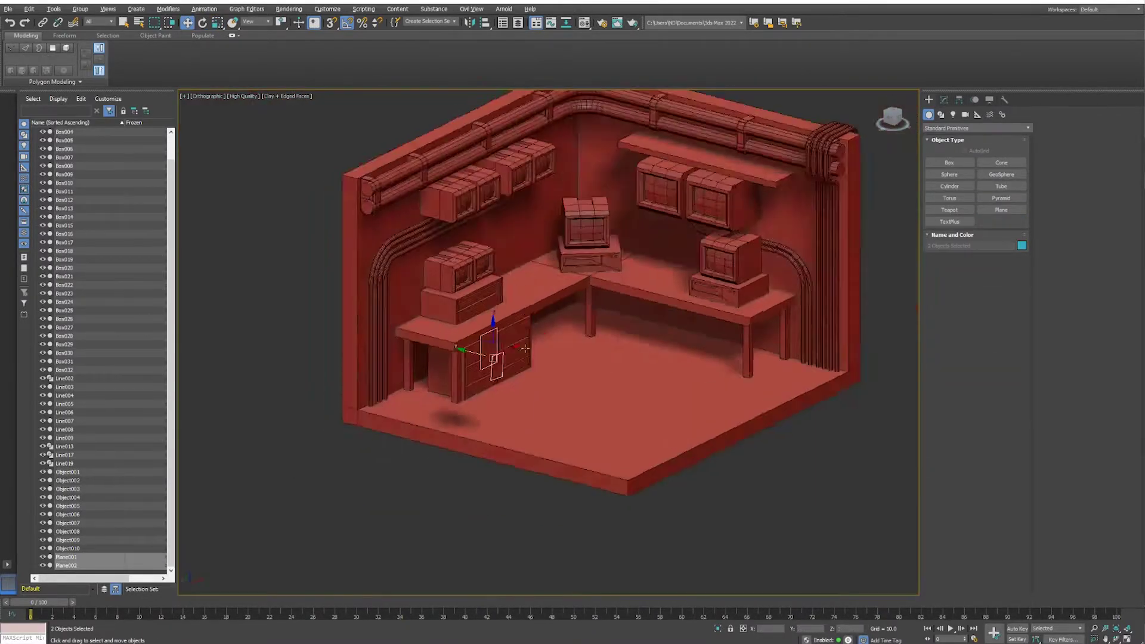
scroll(505, 196, "up", 6)
key("z")
key("F4")
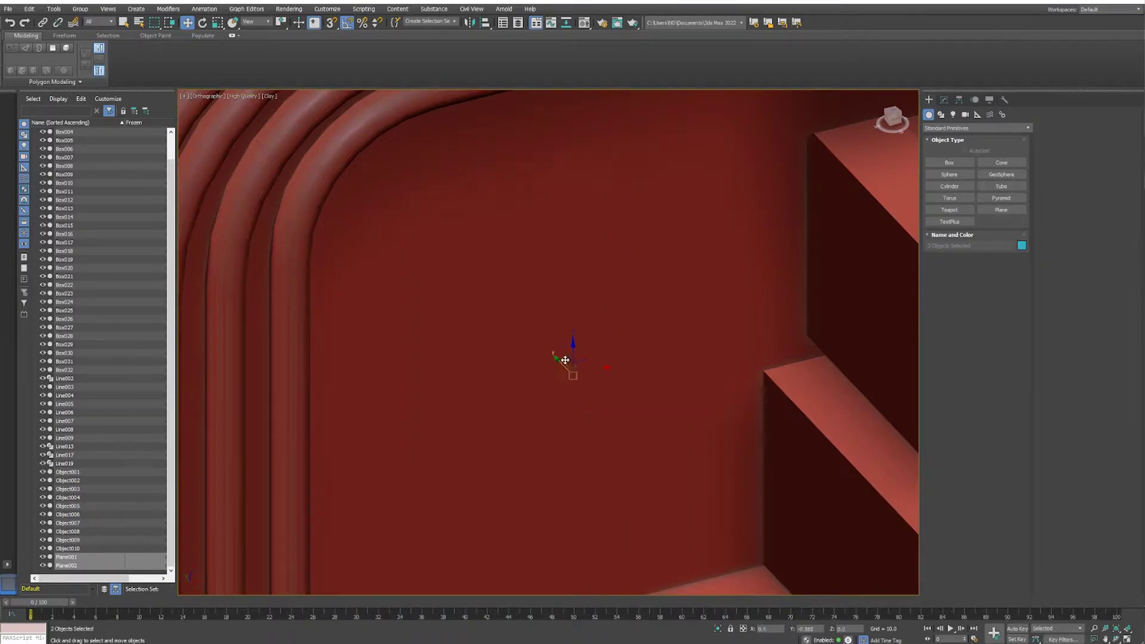
key("F4")
Step: Clone both panels and position the copies on the back wall
left_click_drag(547, 351, 684, 297, "shift")
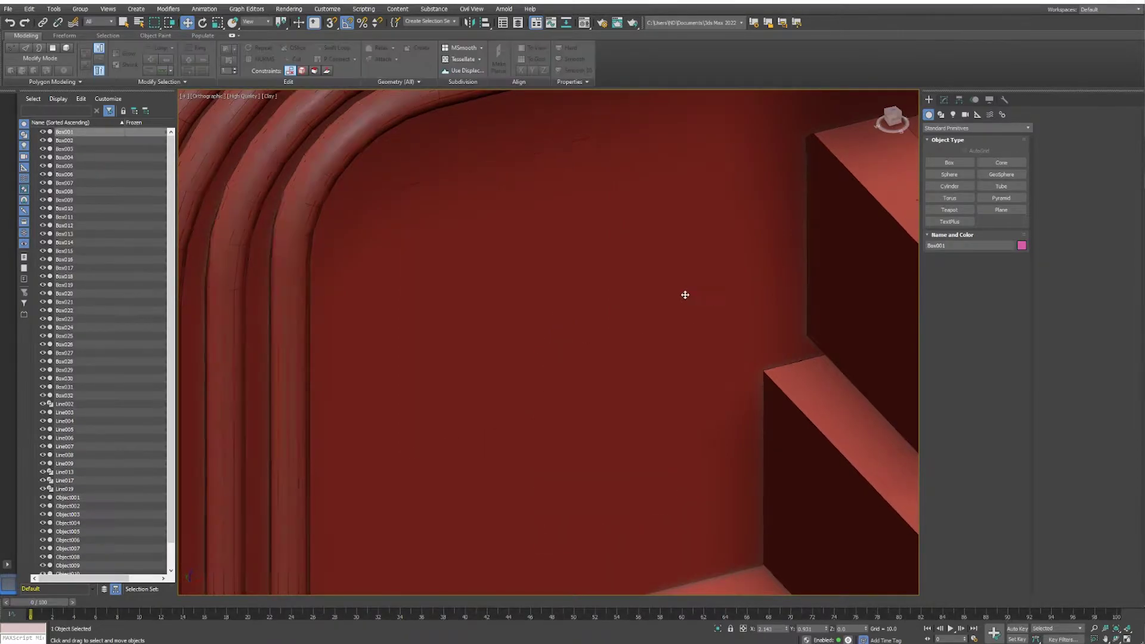
scroll(685, 297, "down", 5)
middle_click_drag(669, 299, 634, 317)
scroll(634, 317, "up", 4)
left_click(579, 382)
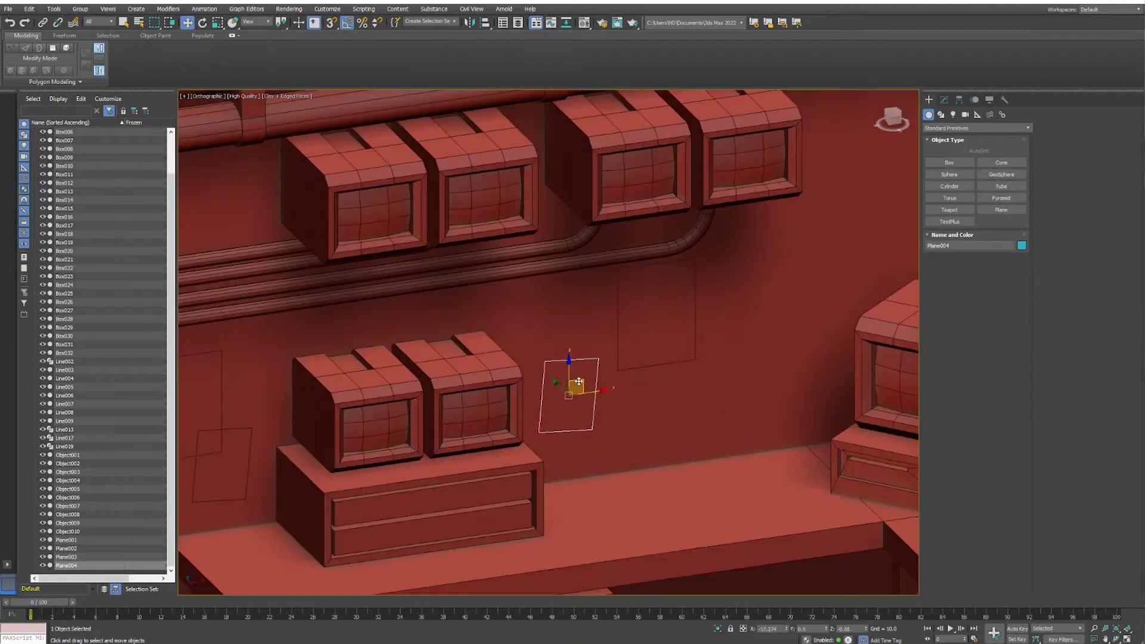
Step: Draw a new flat box slab on the floor
scroll(709, 340, "down", 5)
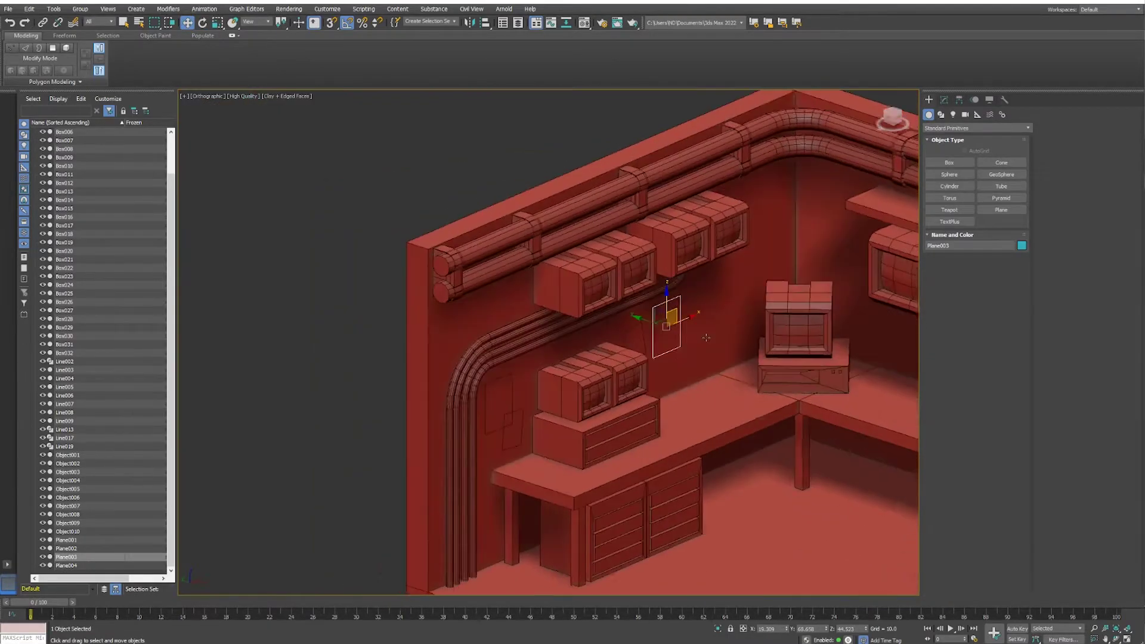
middle_click_drag(709, 341, 608, 334)
left_click(949, 163)
scroll(776, 478, "up", 4)
mouse_move(737, 500)
left_mouse_down()
mouse_move(828, 476)
mouse_move(320, 173)
left_mouse_up()
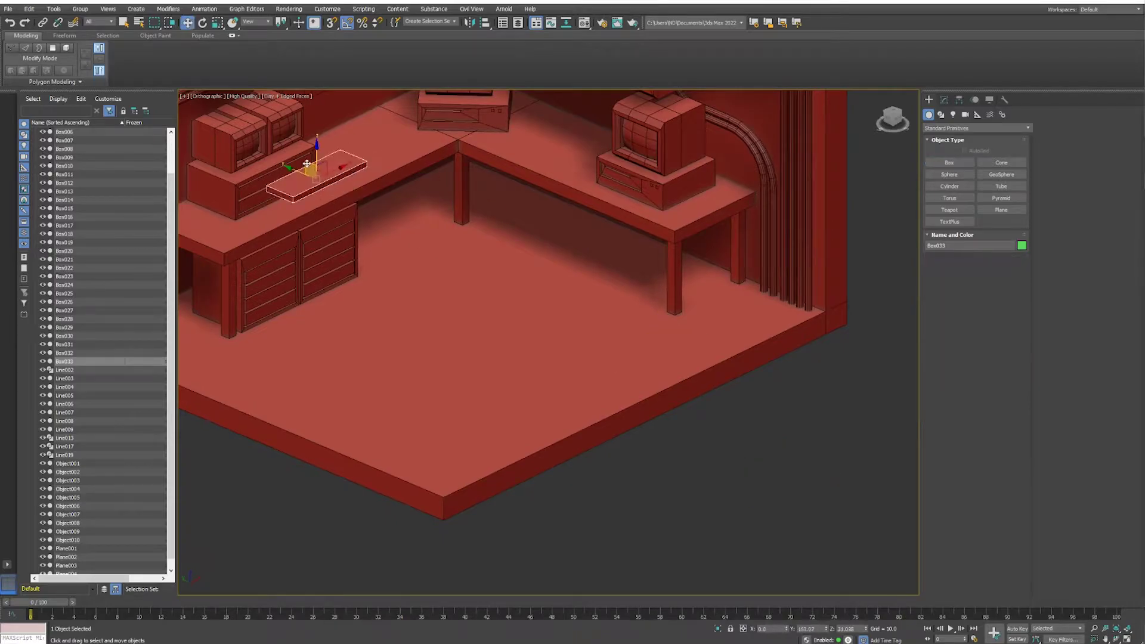
Step: Rotate the keyboard slab on the desk and isolate it
scroll(320, 173, "down", 3)
scroll(600, 317, "up", 4)
scroll(600, 317, "up", 2)
key("e")
left_click_drag(600, 317, 621, 310)
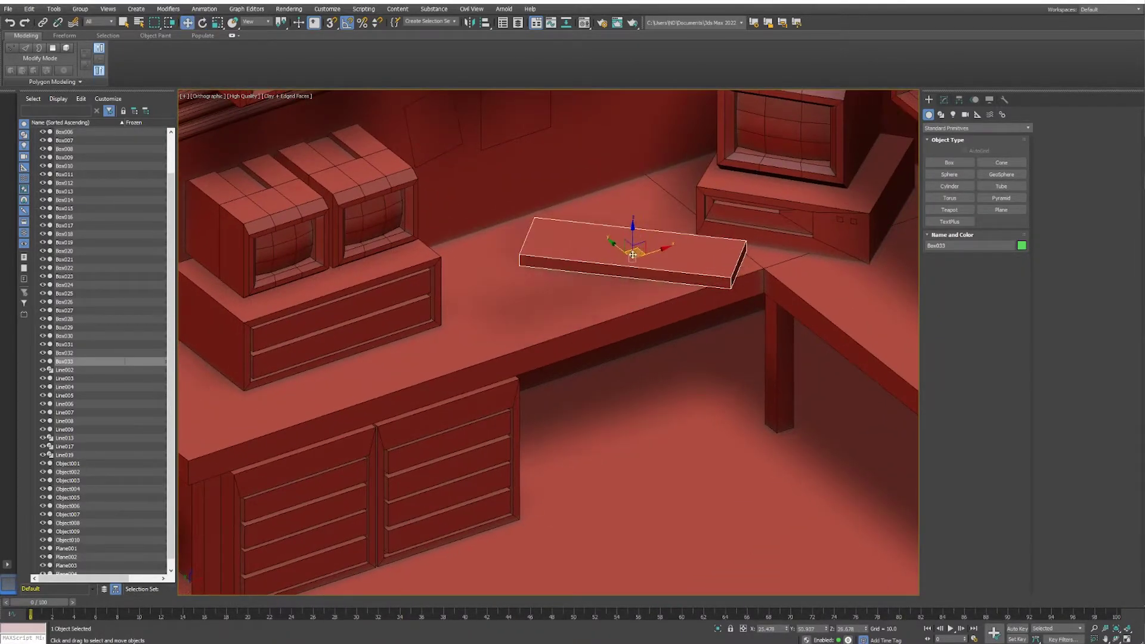
scroll(621, 310, "down", 4)
right_click(637, 254)
left_click(662, 242)
Step: Create a small key cube at the slab's corner and array 8 copies along the slab
left_click(949, 163)
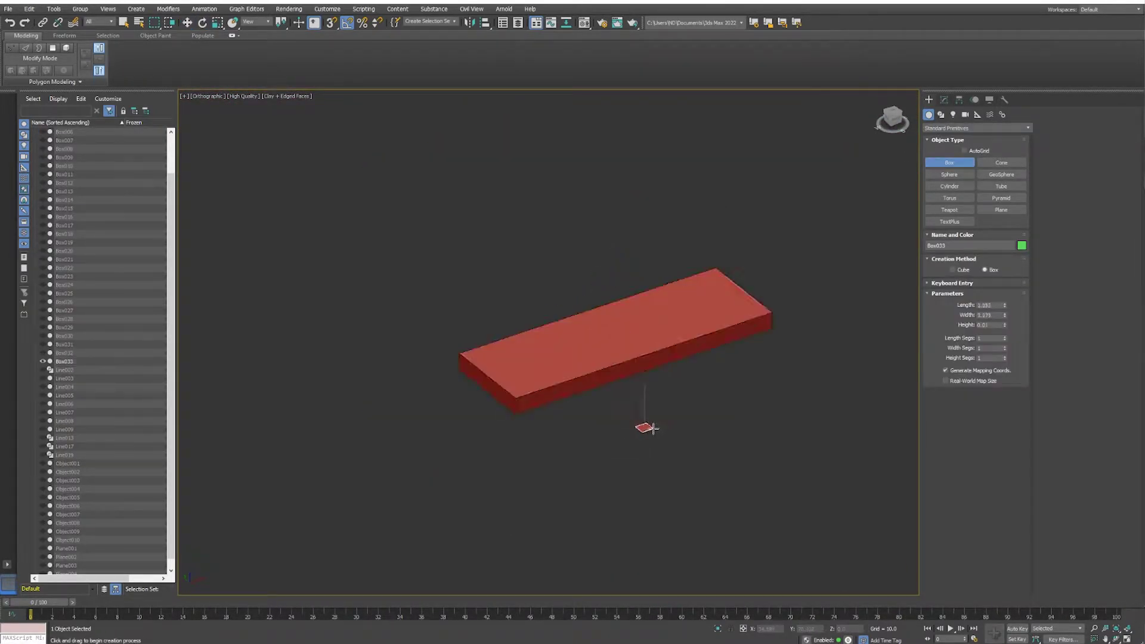
left_click(653, 425)
key("w")
middle_click_drag(587, 315, 513, 314, "alt")
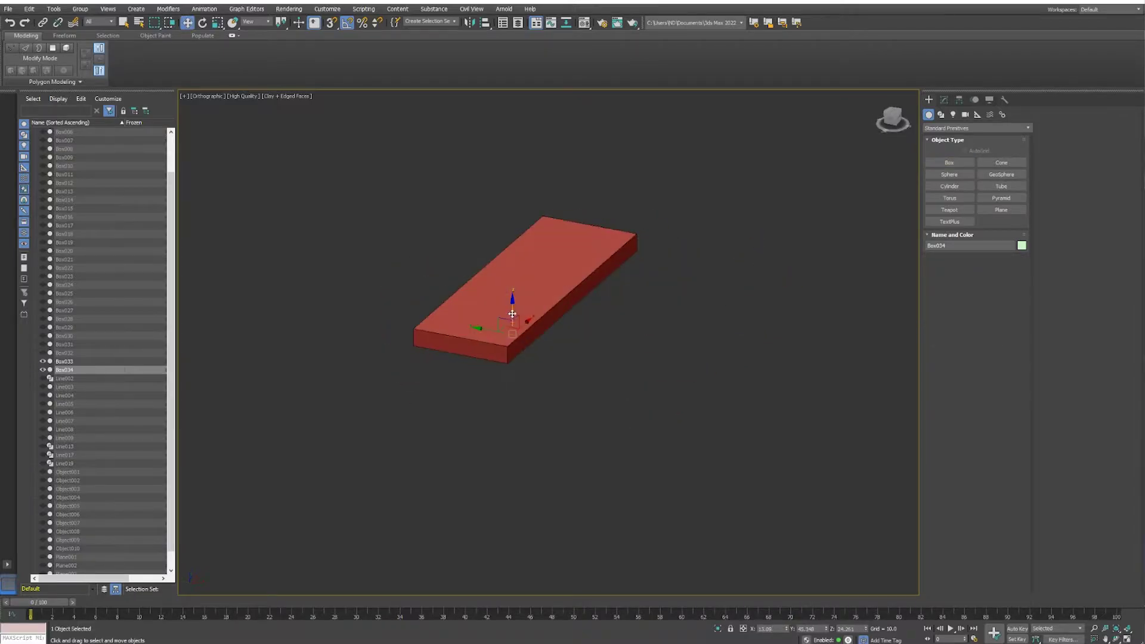
key("t")
scroll(627, 286, "up", 2)
left_click_drag(558, 340, 544, 454)
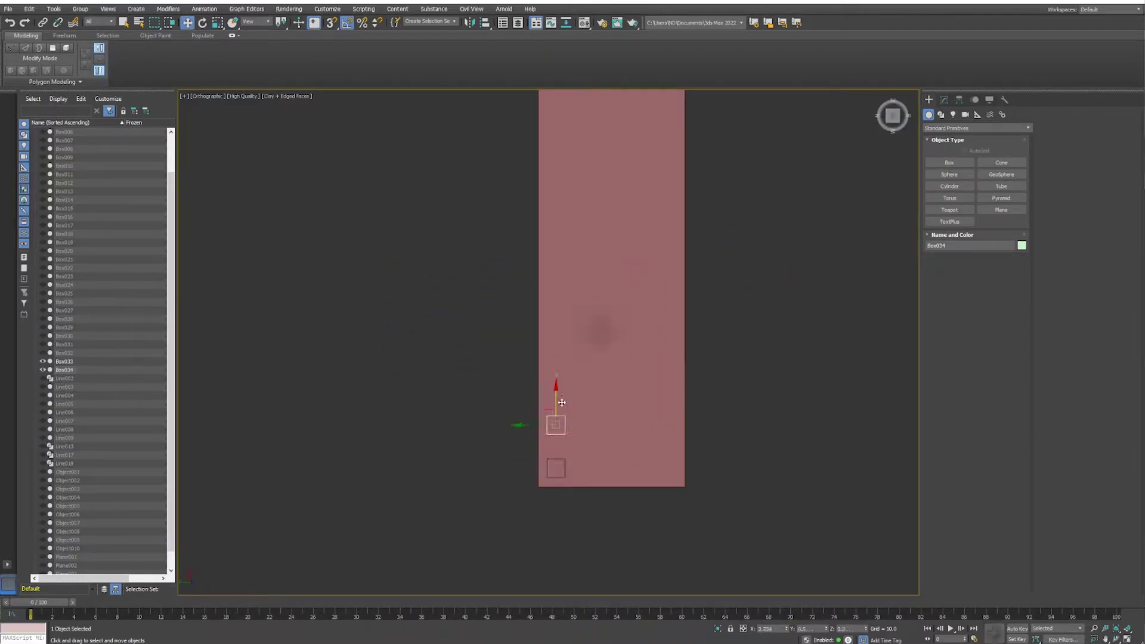
left_click_drag(562, 403, 562, 379, "shift")
type("8")
key("Return")
Step: Duplicate the key column 5 times across the slab and delete the right column's middle keys
middle_click_drag(558, 273, 572, 283)
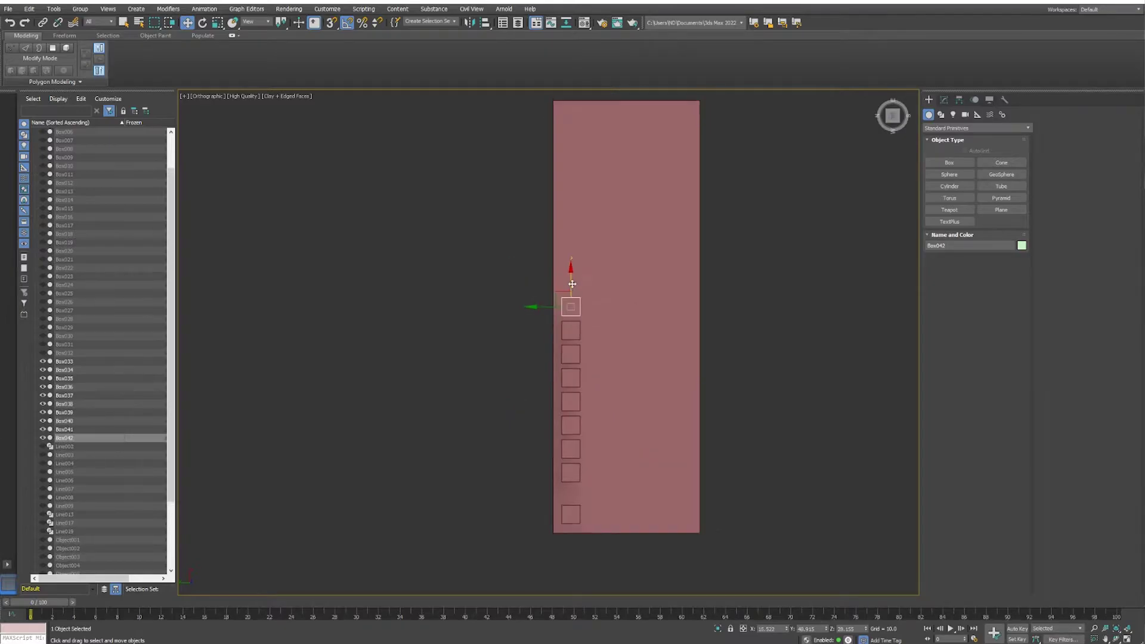
left_click_drag(572, 284, 572, 260, "shift")
type("5")
key("Return")
left_click_drag(591, 167, 549, 486)
mouse_move(565, 328)
left_mouse_down()
mouse_move(629, 374)
mouse_move(652, 374)
left_mouse_up()
key("Return")
key("Return")
key("Return")
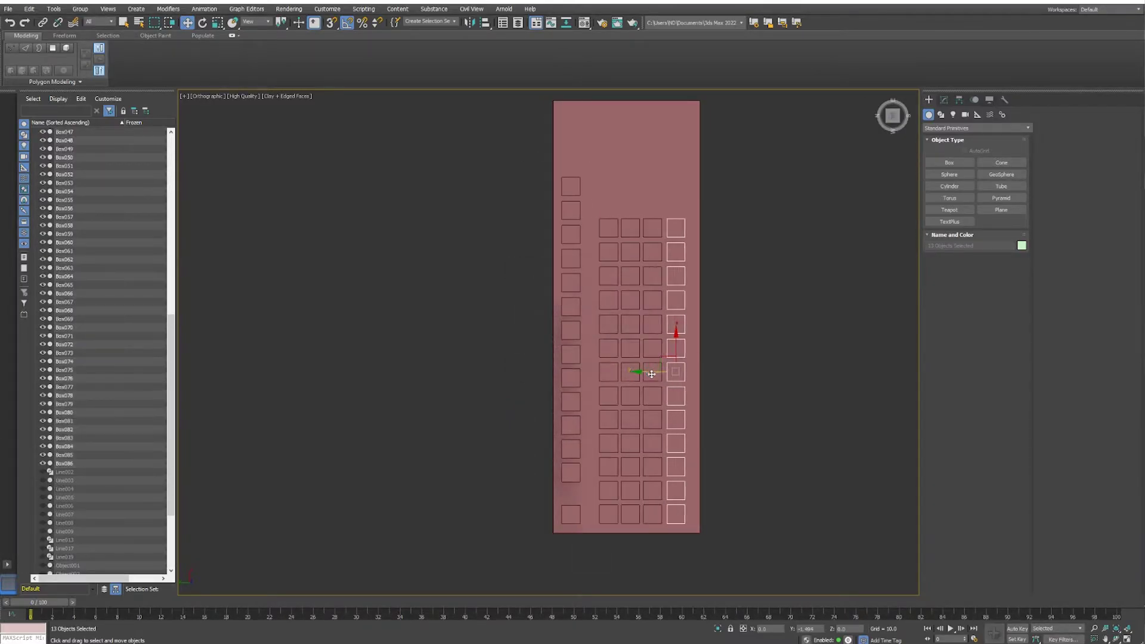
left_click_drag(689, 263, 664, 429)
key("Delete")
Step: Convert all key cubes to Editable Poly and pick the bottom keys for vertex editing
key("ctrl+a")
right_click(692, 382)
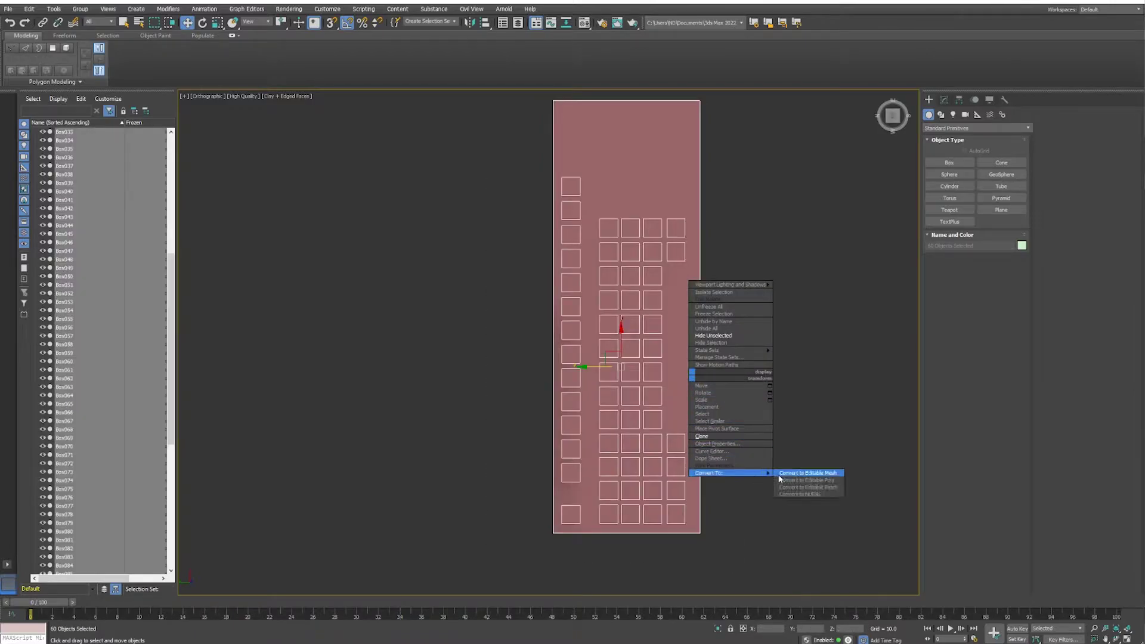
left_click(807, 481)
left_click(952, 293)
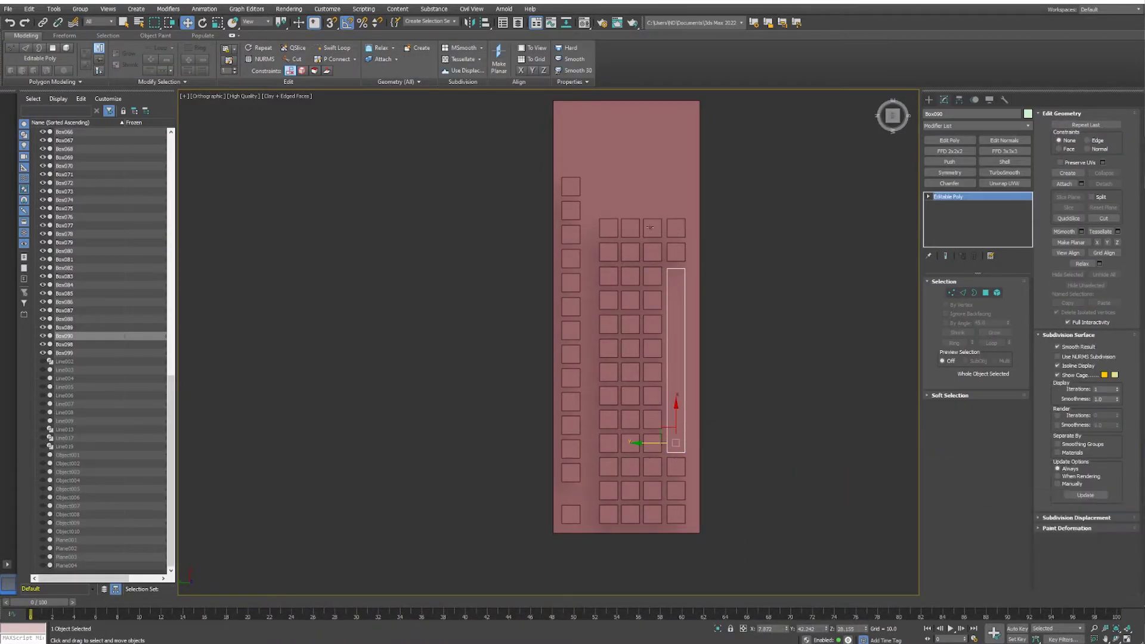
left_click(655, 510)
key("1")
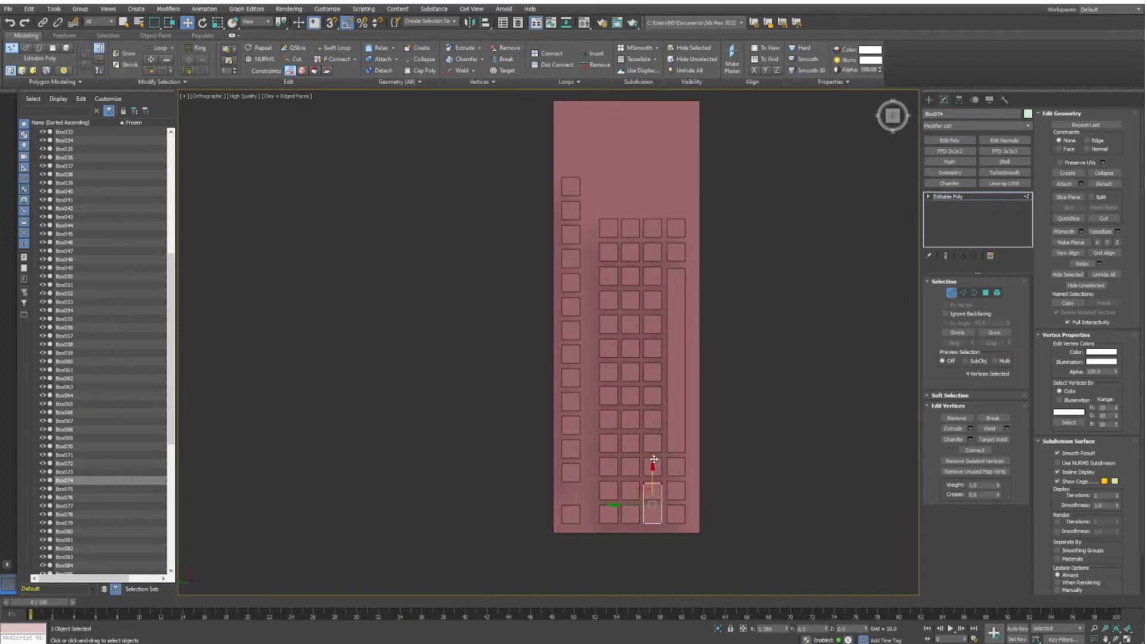
left_click(631, 512)
left_click(951, 293)
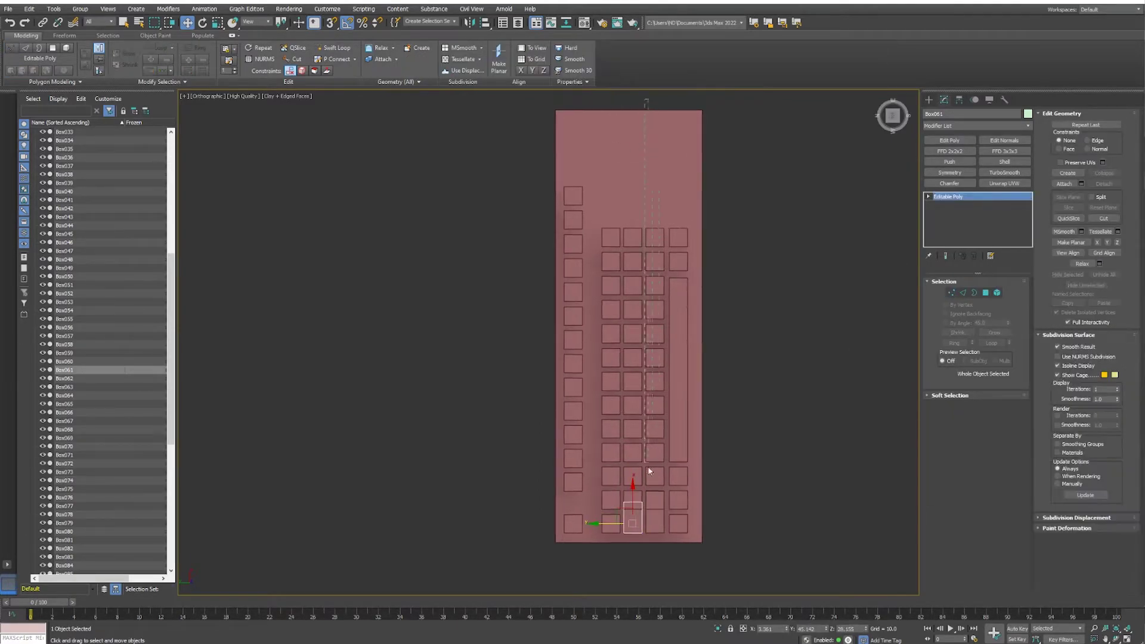
Step: Stretch the top keys of the third and second columns taller, then select all keyboard pieces
left_click_drag(652, 495, 657, 227)
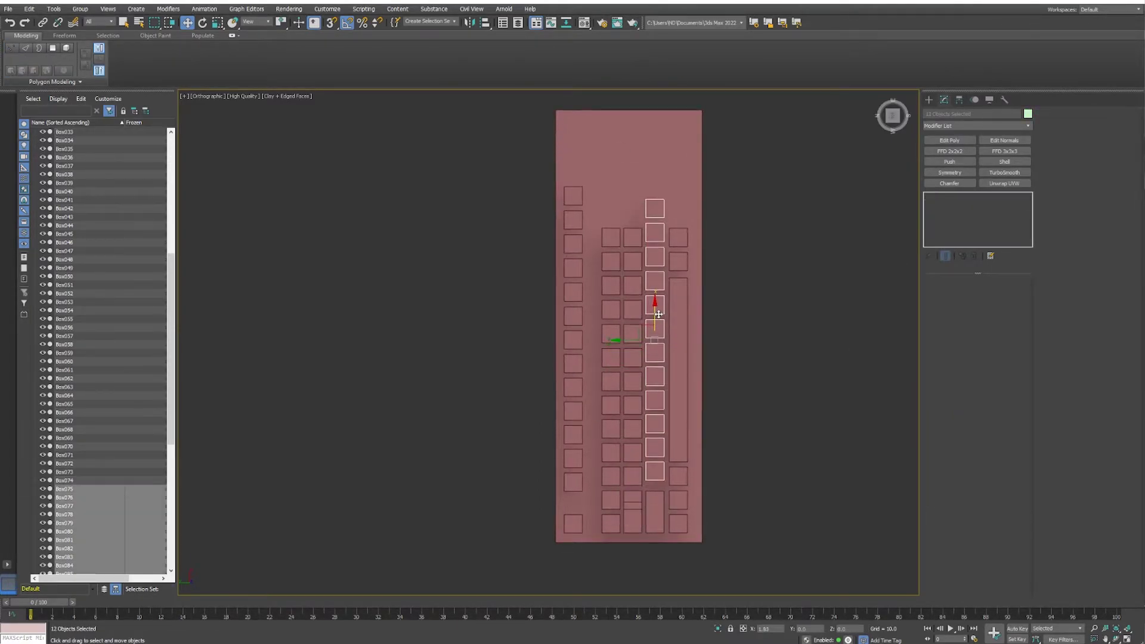
left_click(657, 215)
key("1")
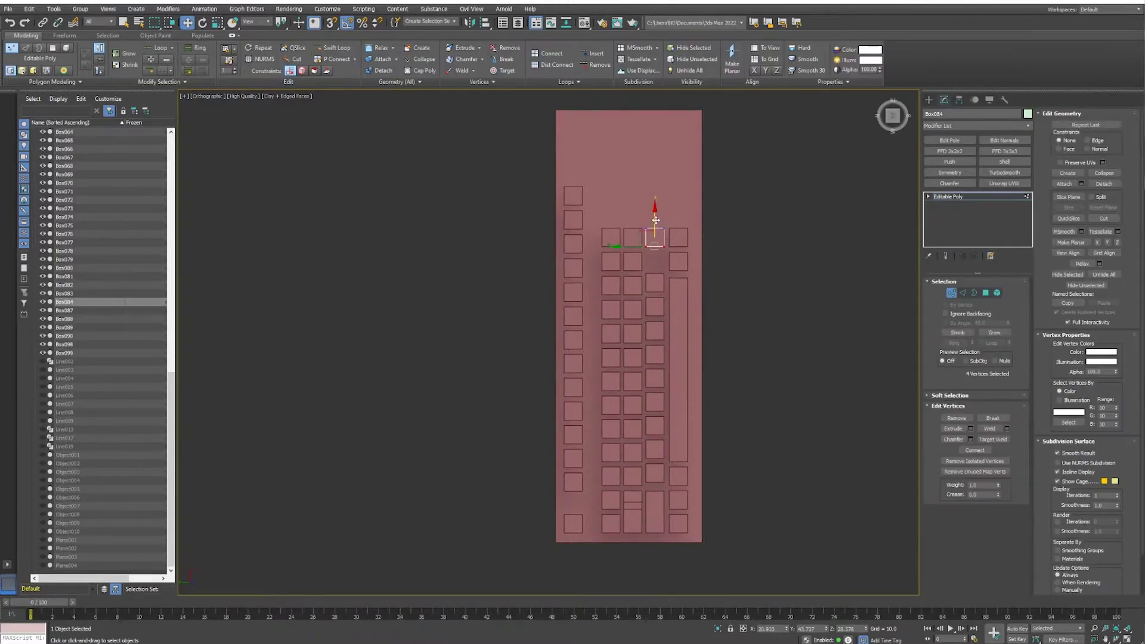
left_click_drag(656, 220, 656, 242)
left_click(633, 476)
left_click(633, 238, "ctrl")
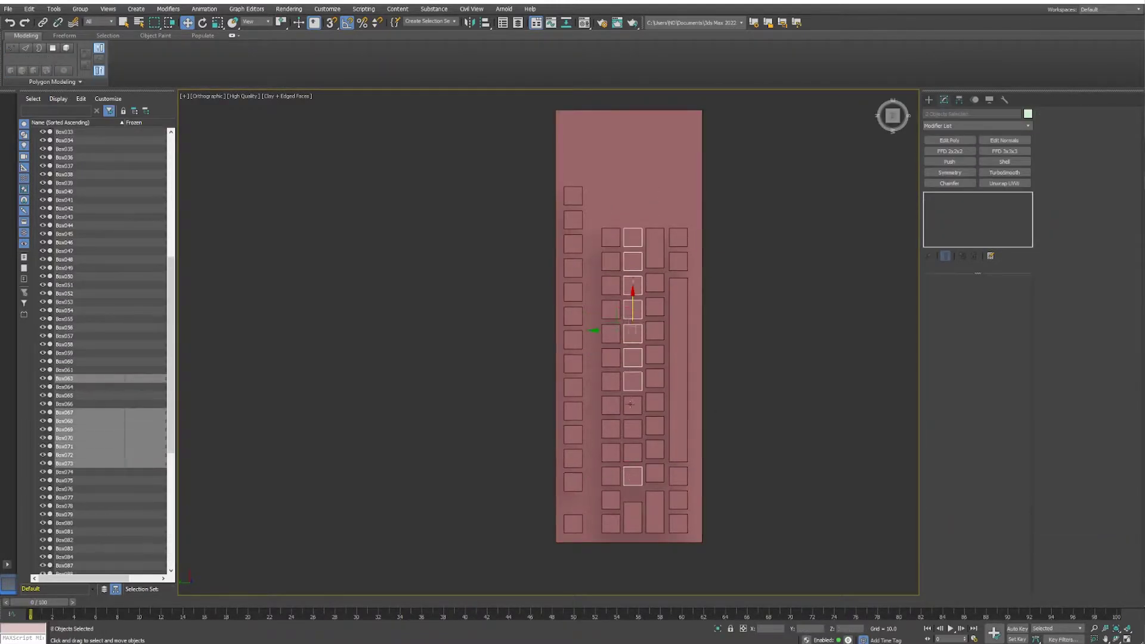
left_click(635, 250)
key("1")
key("1")
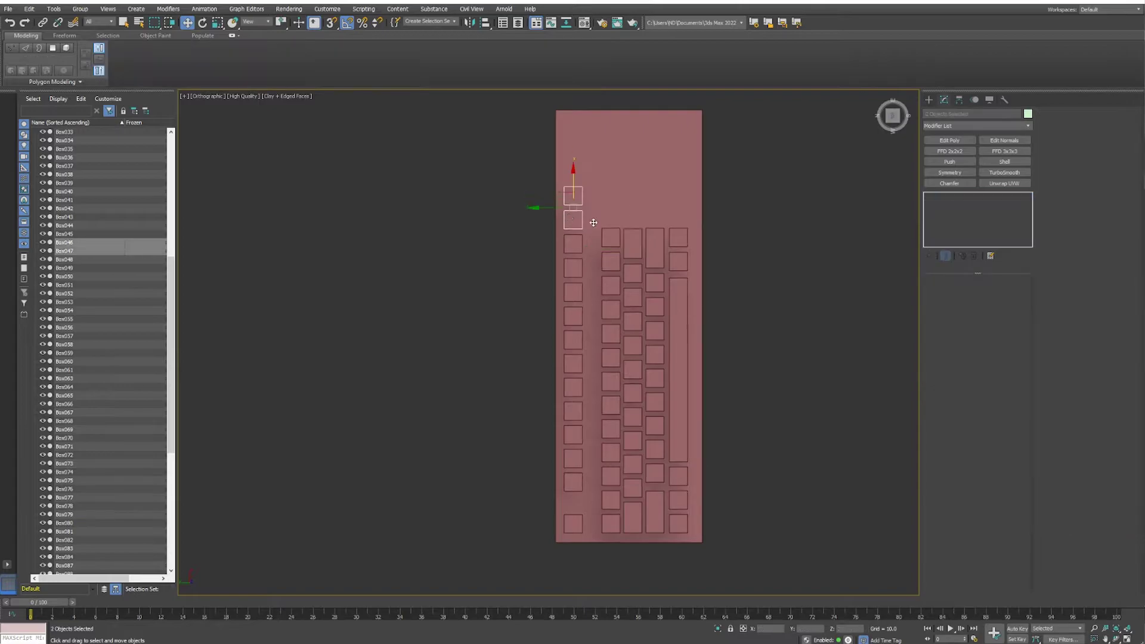
middle_click_drag(859, 294, 328, 119, "alt")
key("ctrl+a")
Step: Group the keyboard pieces under the default name and unhide the whole room
left_click(80, 9)
left_click(90, 22)
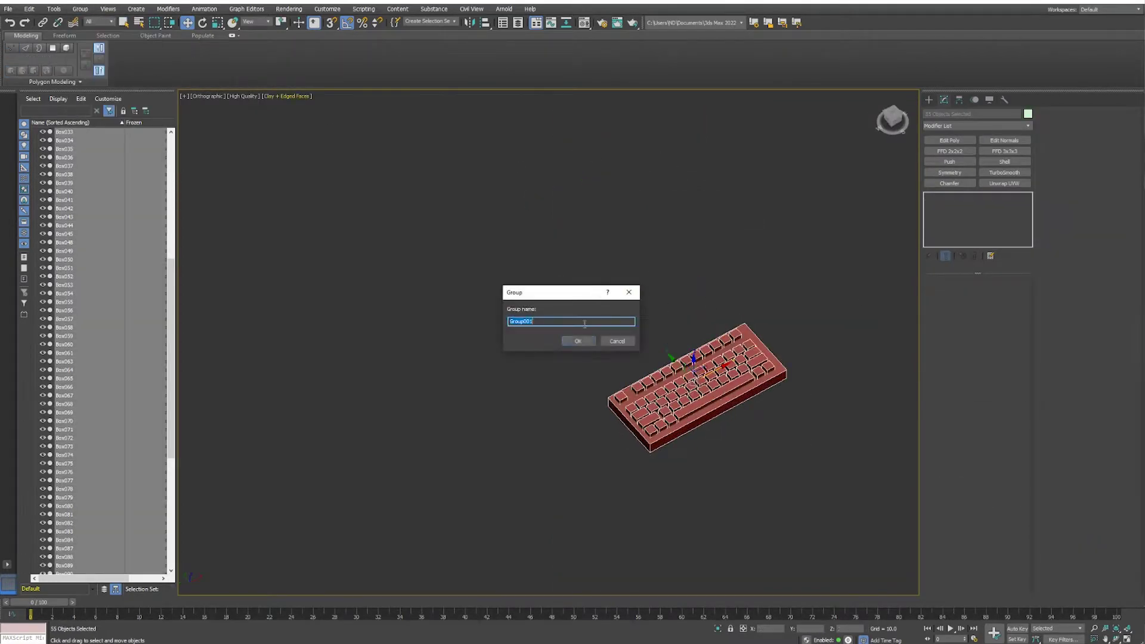
key("Return")
key("alt+q")
Step: Remove the keyboard's lattice deformer and clone the keyboard onto the right-hand desk
mouse_move(573, 322)
middle_mouse_down("alt")
mouse_move(684, 363)
mouse_move(941, 123)
middle_mouse_up("alt")
key("1")
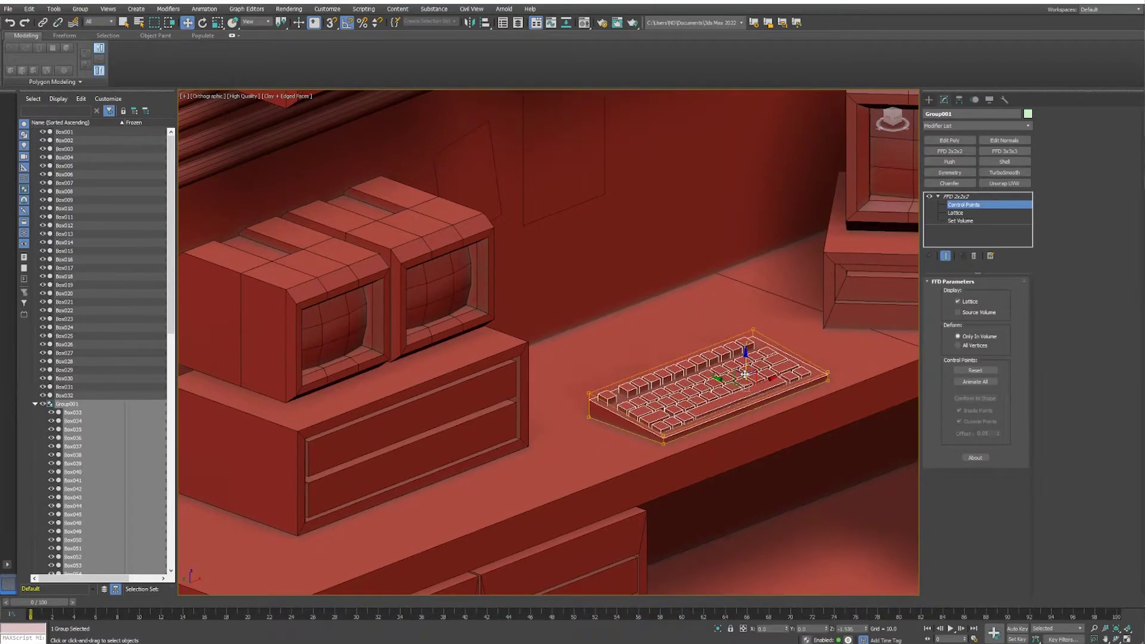
right_click(954, 196)
left_click(979, 266)
scroll(596, 358, "down", 3)
left_click_drag(573, 358, 821, 370, "shift")
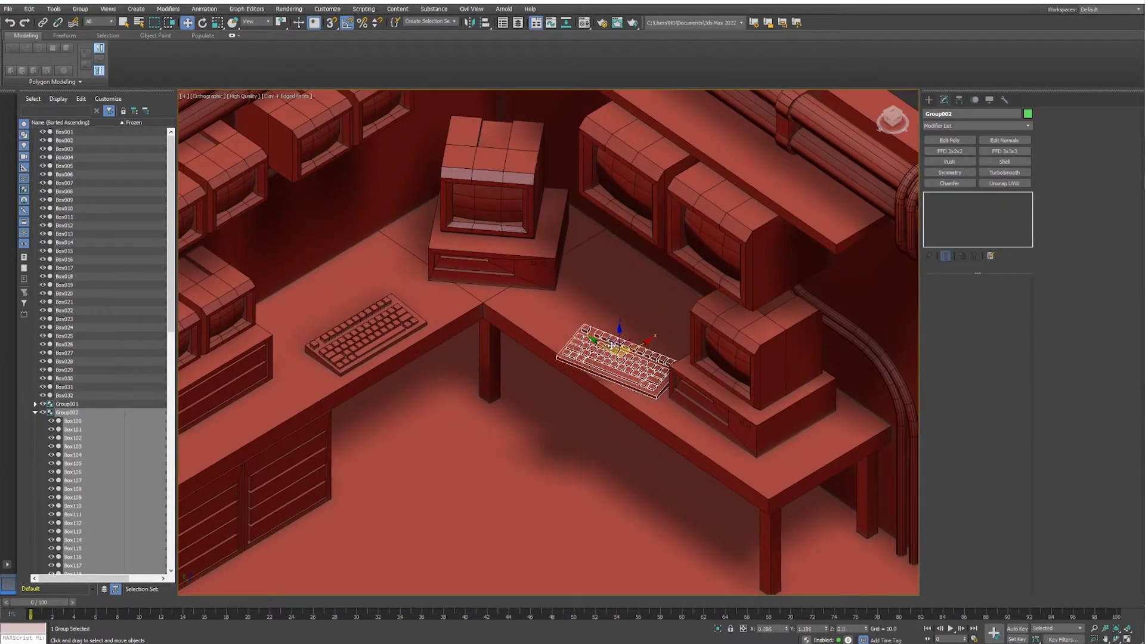
left_click_drag(613, 345, 597, 331)
Step: Shrink the right-hand computer and stack a copy of its base box on the desk
left_click(757, 333)
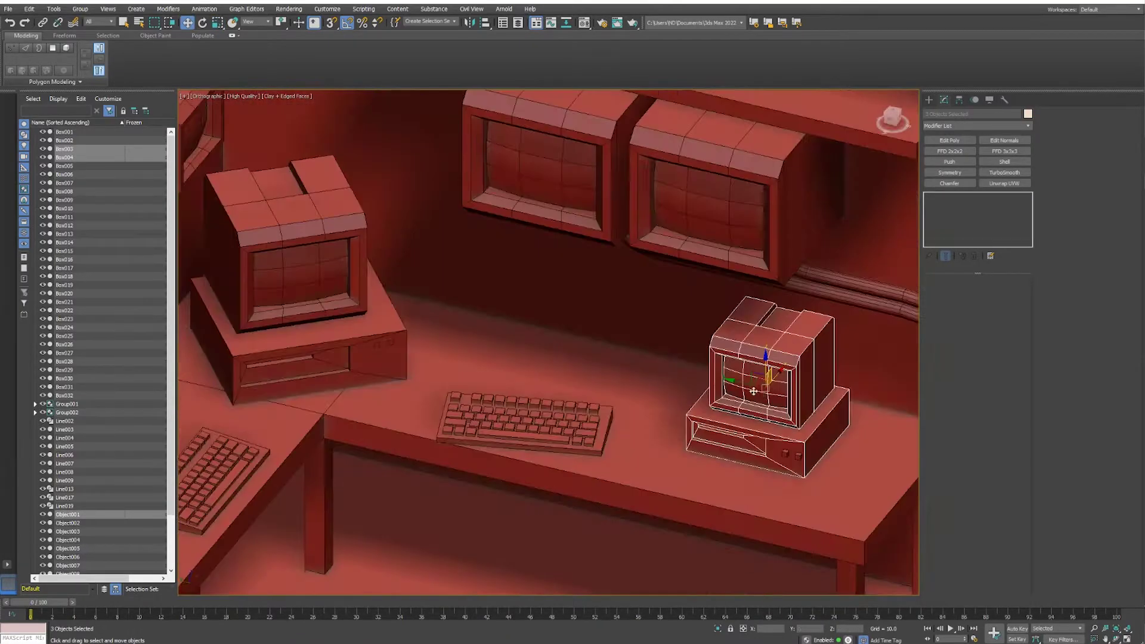
left_click(784, 454, "ctrl")
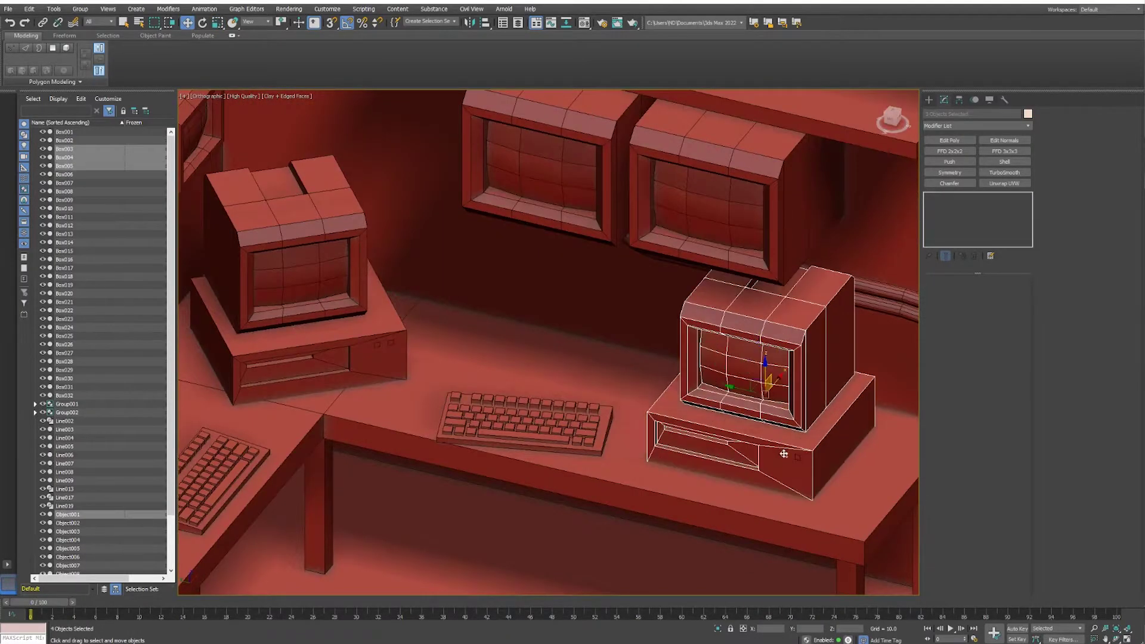
left_click_drag(775, 408, 757, 412)
left_click(671, 474)
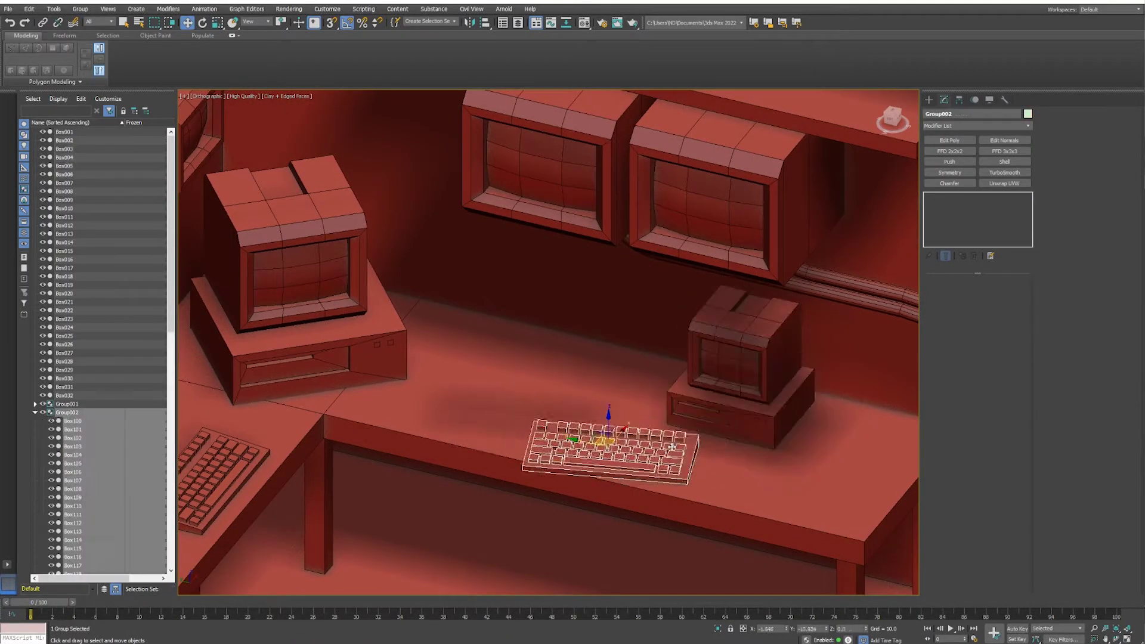
key("e")
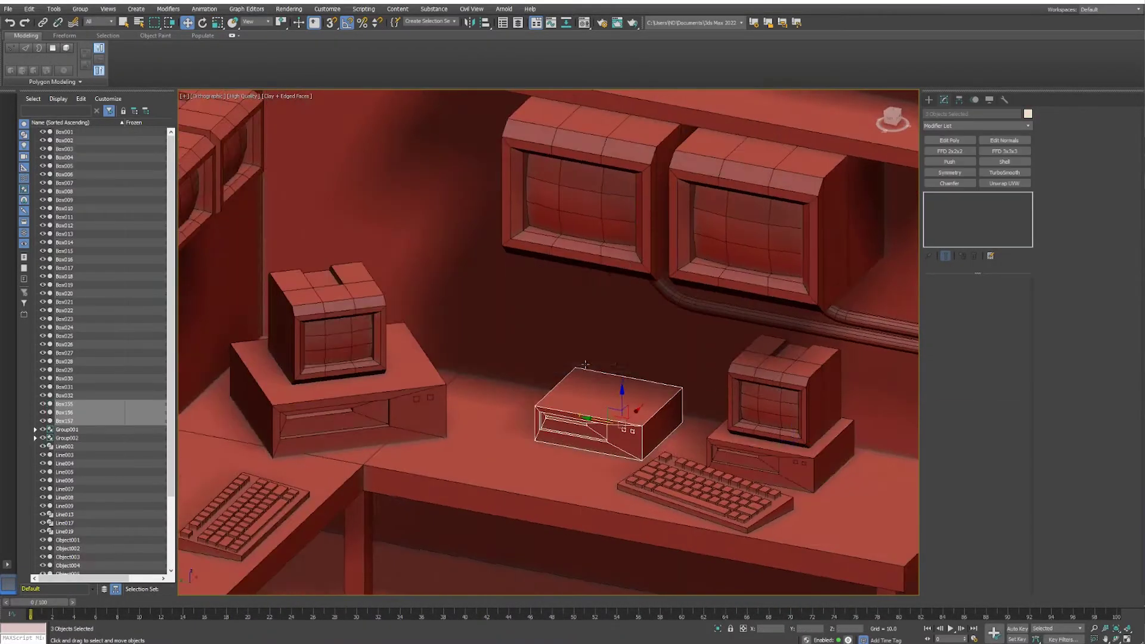
left_click_drag(613, 403, 622, 364, "shift")
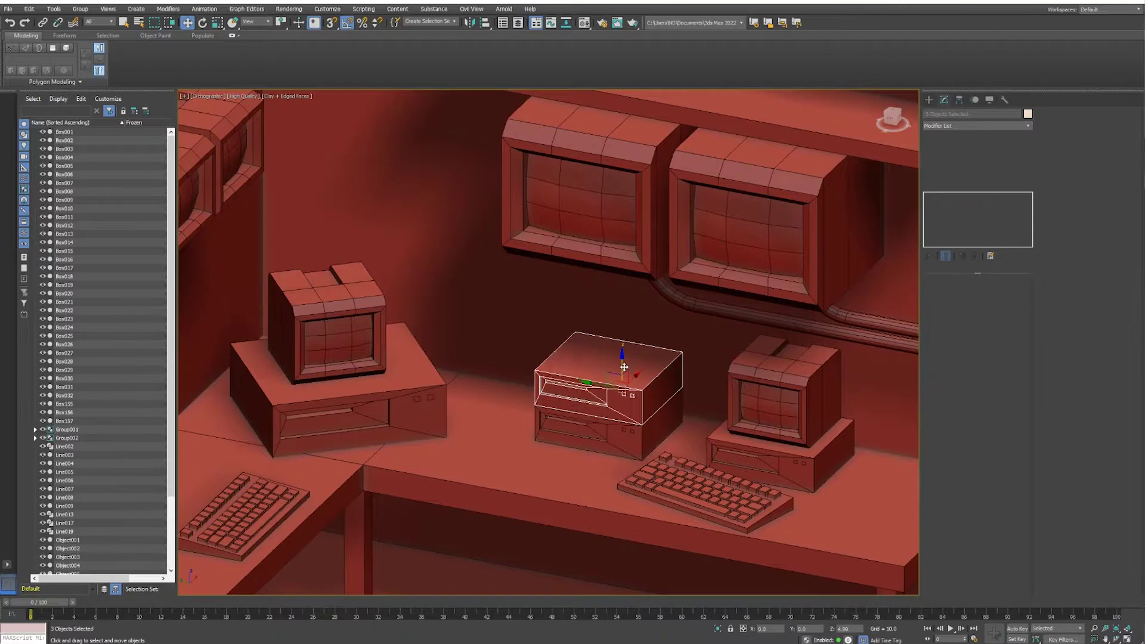
Step: Turn off edged-faces display and zoom around the shaded room
key("F4")
scroll(616, 389, "down", 10)
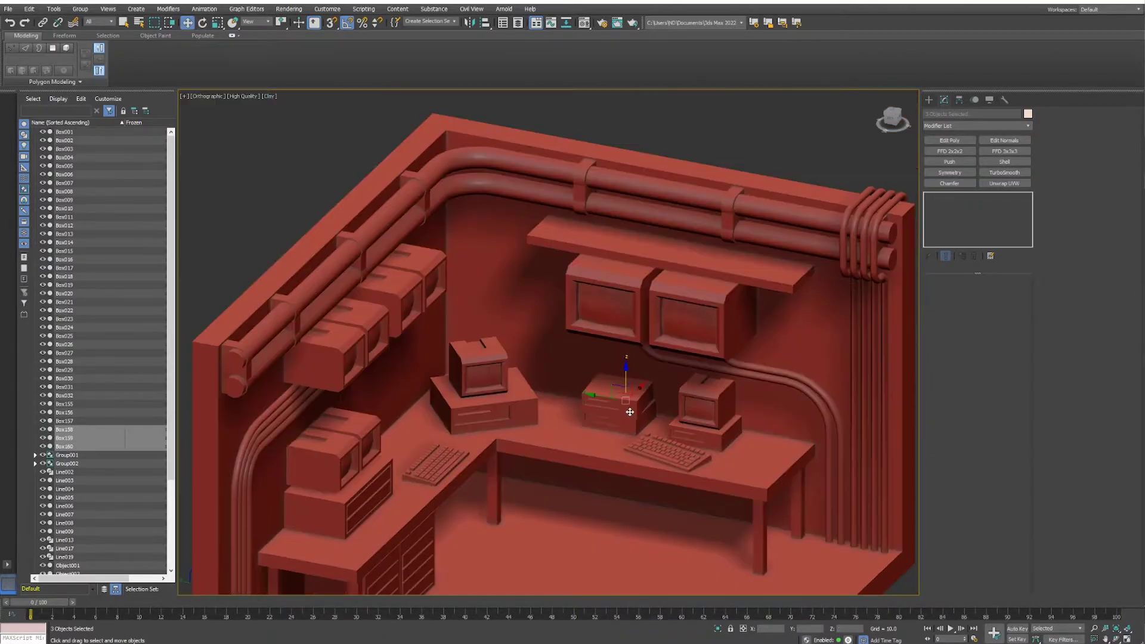
scroll(626, 394, "down", 3)
scroll(614, 388, "up", 2)
scroll(621, 370, "up", 2)
left_click(928, 100)
Step: Draw a cylinder on the floor under the desk and convert it to Editable Poly
left_click(950, 186)
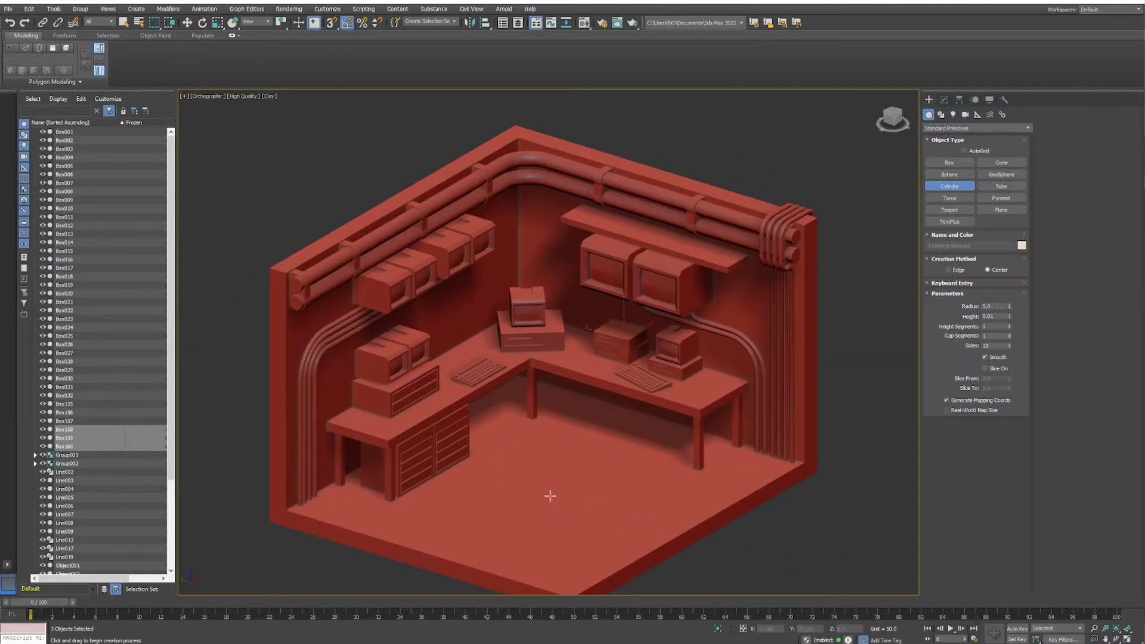
left_click_drag(550, 491, 581, 491)
left_click(944, 100)
right_click(955, 196)
left_click(979, 281)
scroll(558, 443, "up", 5)
Step: Flare the cylinder's top face into a bin shape and place it beside the drawers
key("4")
left_click(546, 396)
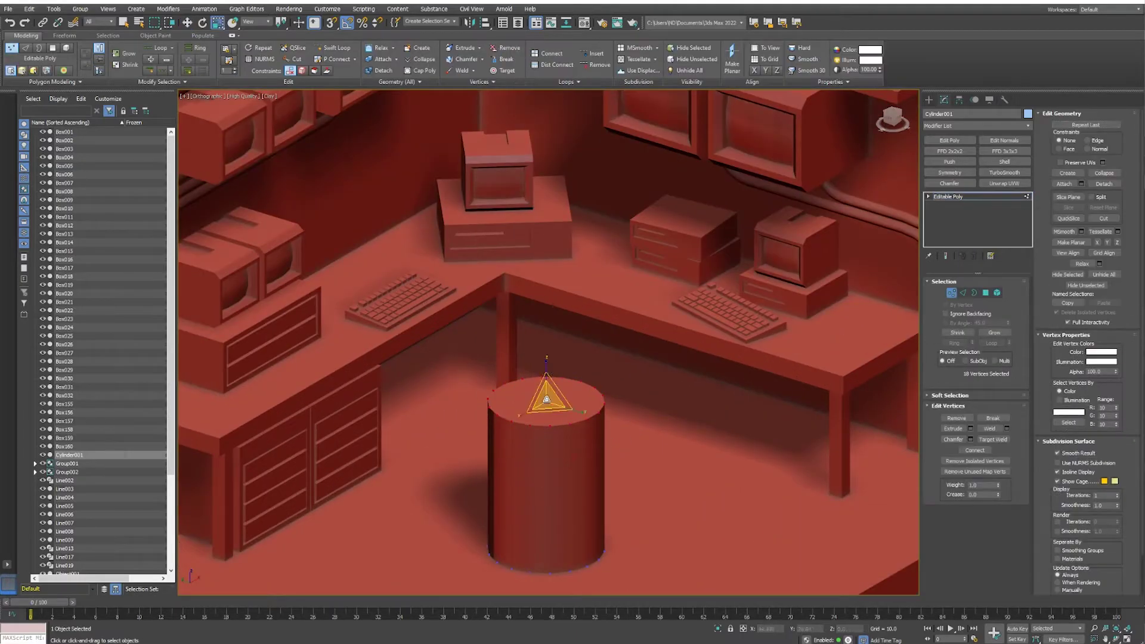
mouse_move(546, 397)
left_mouse_down()
mouse_move(572, 382)
mouse_move(546, 417)
mouse_move(547, 519)
left_mouse_up()
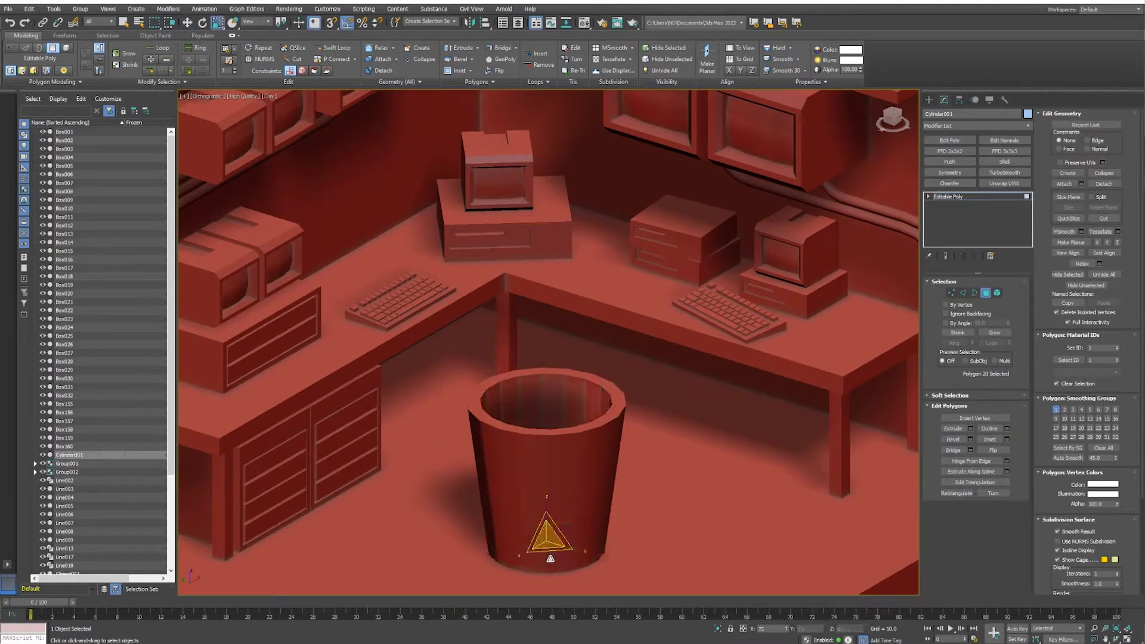
key("ctrl+a")
key("4")
scroll(546, 519, "down", 3)
scroll(601, 467, "down", 1)
scroll(602, 467, "down", 5)
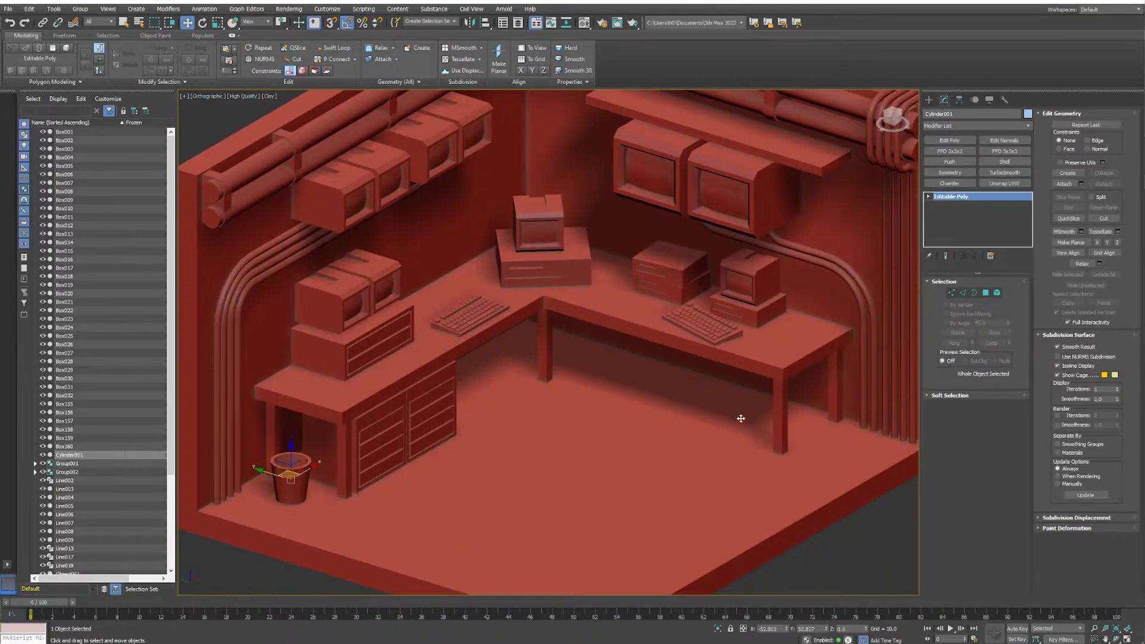
left_click_drag(289, 477, 804, 394, "shift")
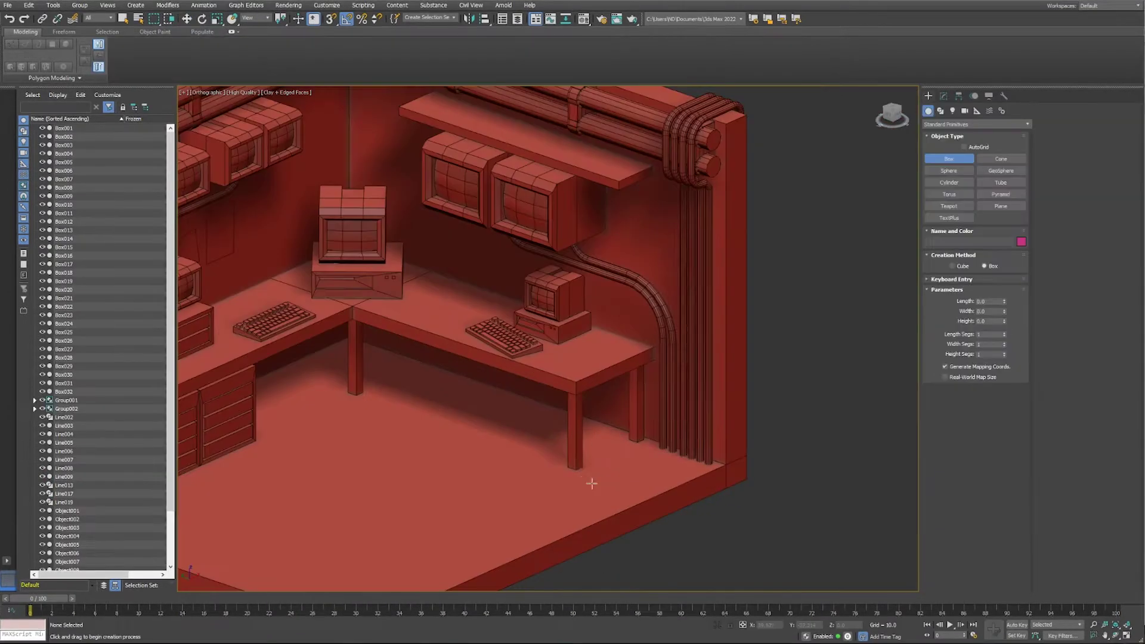
Step: Finish the tall cabinet box and draw a thin panel at its base
left_click(716, 239)
right_click(715, 239)
scroll(728, 245, "up", 3)
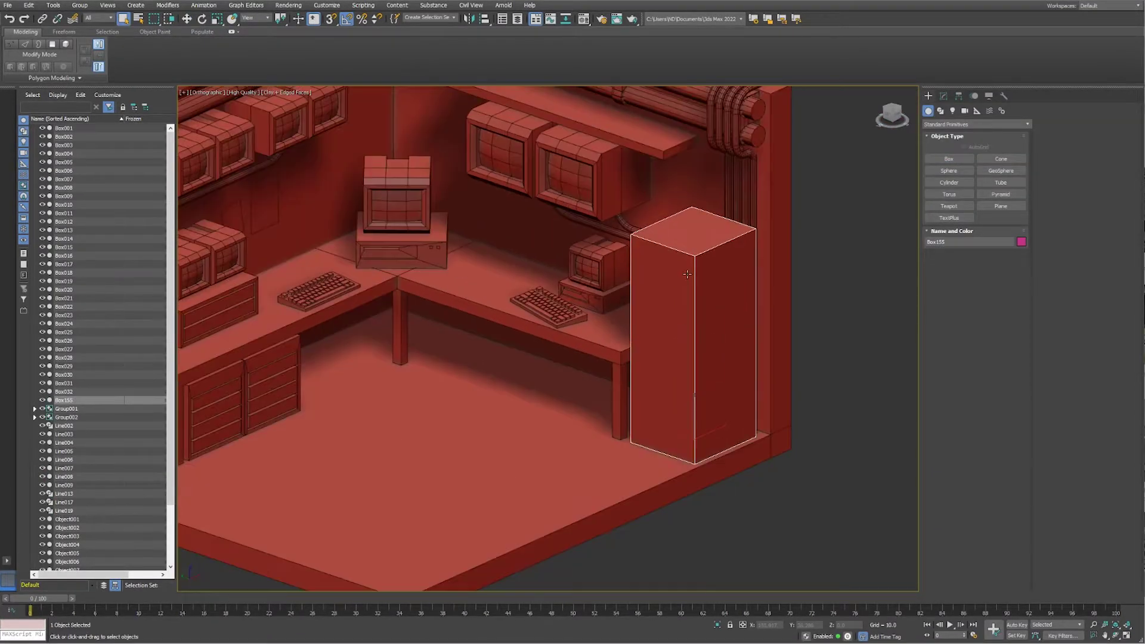
mouse_move(728, 245)
middle_mouse_down()
mouse_move(743, 257)
mouse_move(713, 233)
middle_mouse_up()
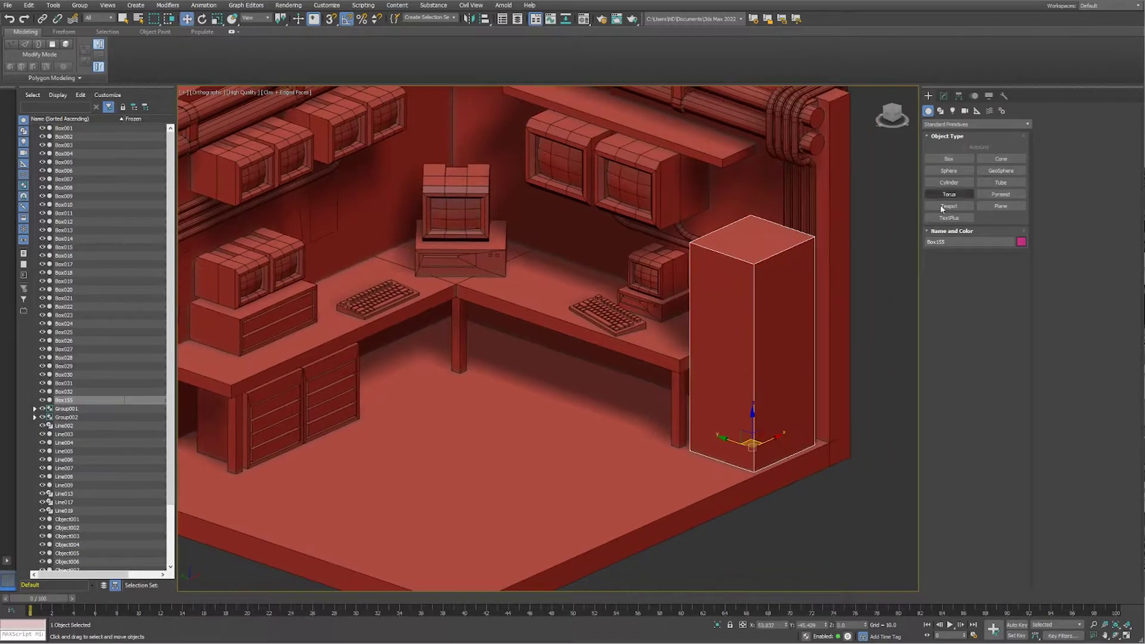
key("semicolon")
left_click_drag(687, 459, 742, 476)
scroll(742, 476, "up", 2)
key("w")
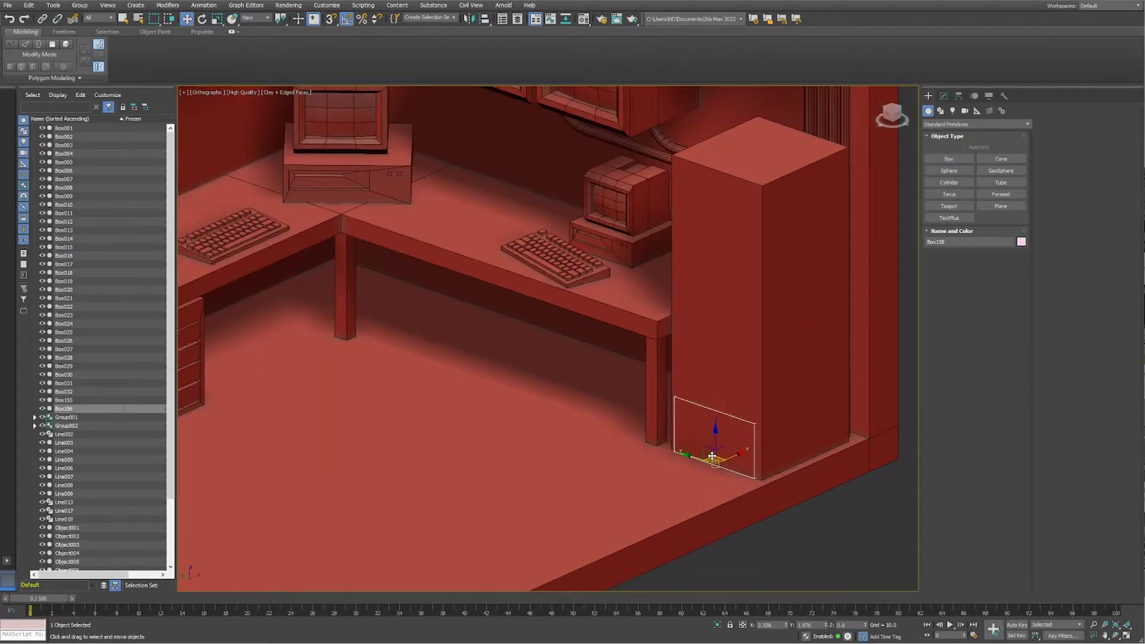
middle_click_drag(871, 205, 872, 223)
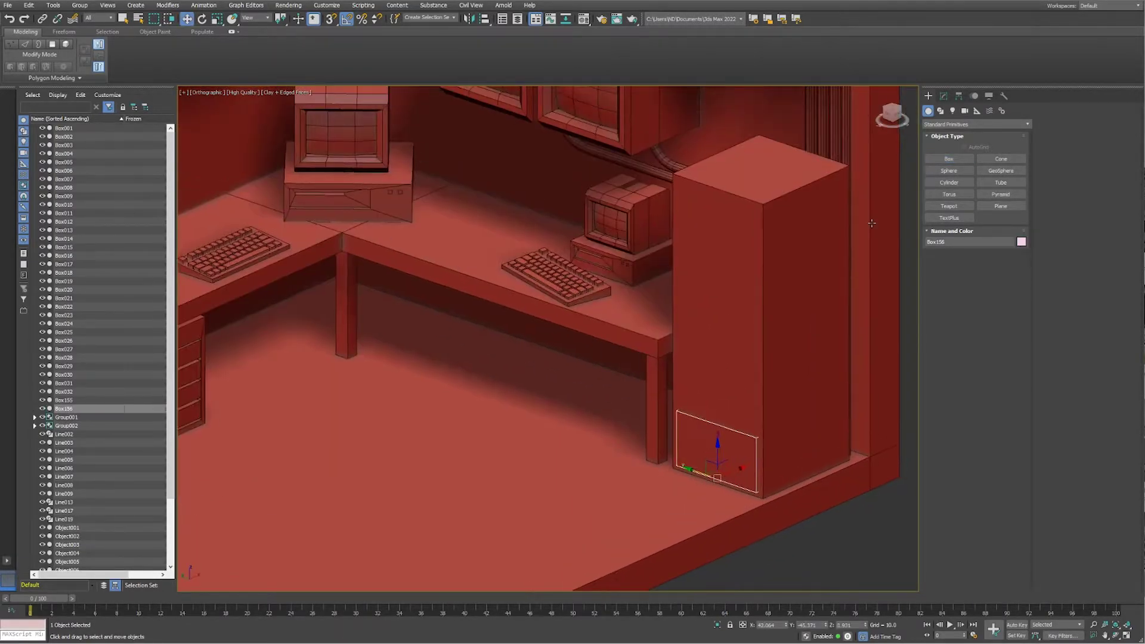
Step: Create a small vent square on the panel and array copies along it
left_click(949, 160)
scroll(713, 451, "up", 2)
left_click_drag(734, 452, 735, 455)
key("r")
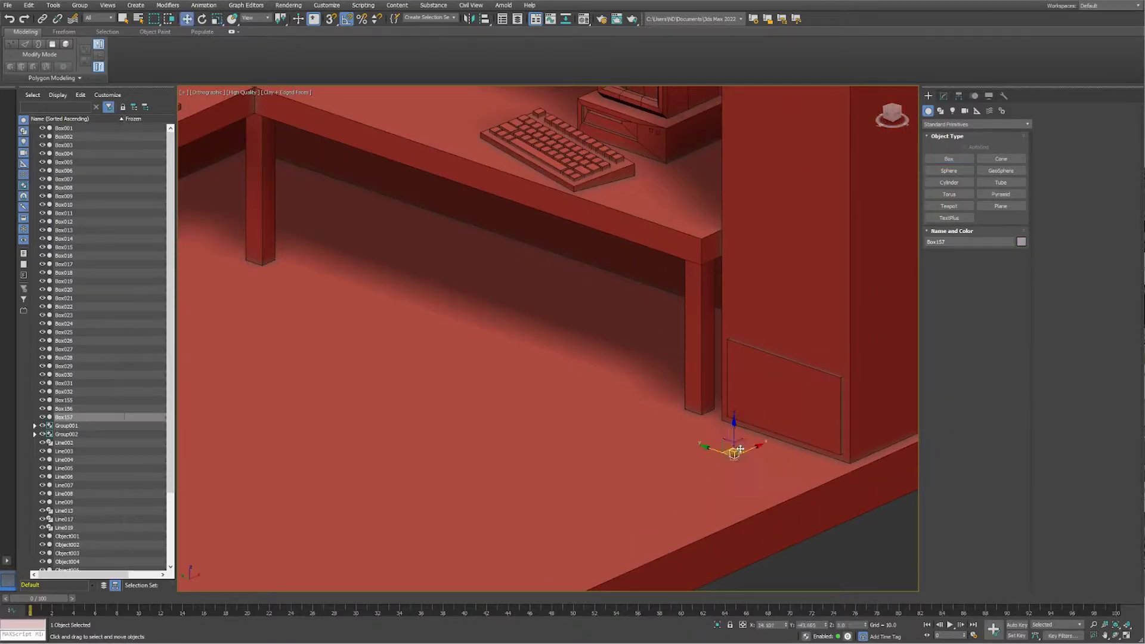
scroll(782, 384, "up", 4)
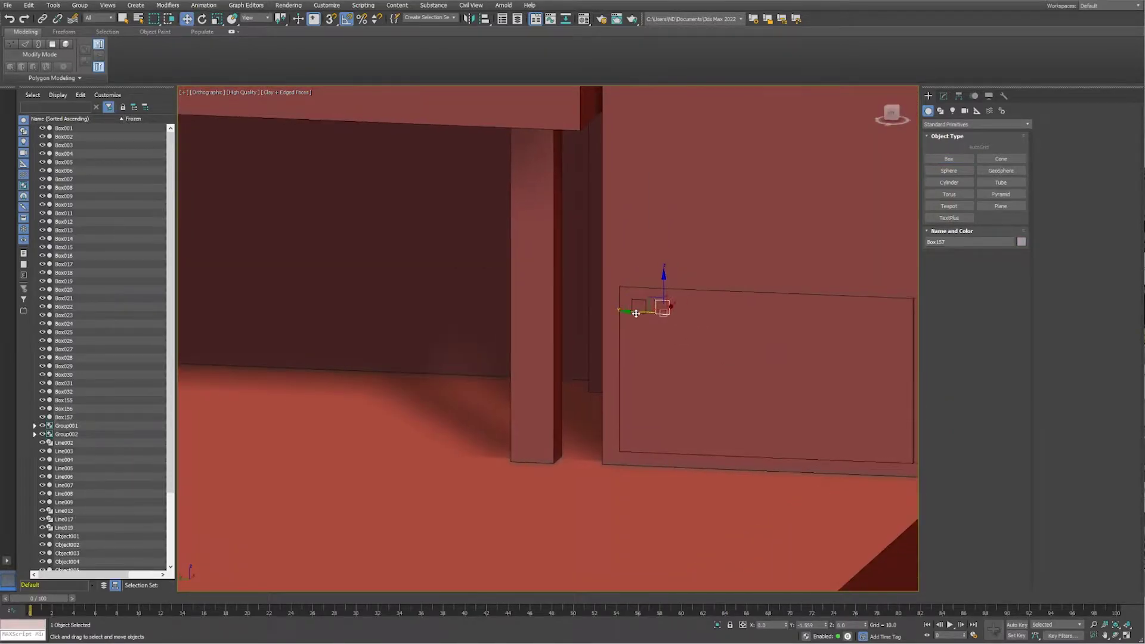
left_click_drag(786, 382, 664, 307, "shift")
key("Return")
Step: Isolate the panel and clone the vent squares to extend the rows
key("alt+q")
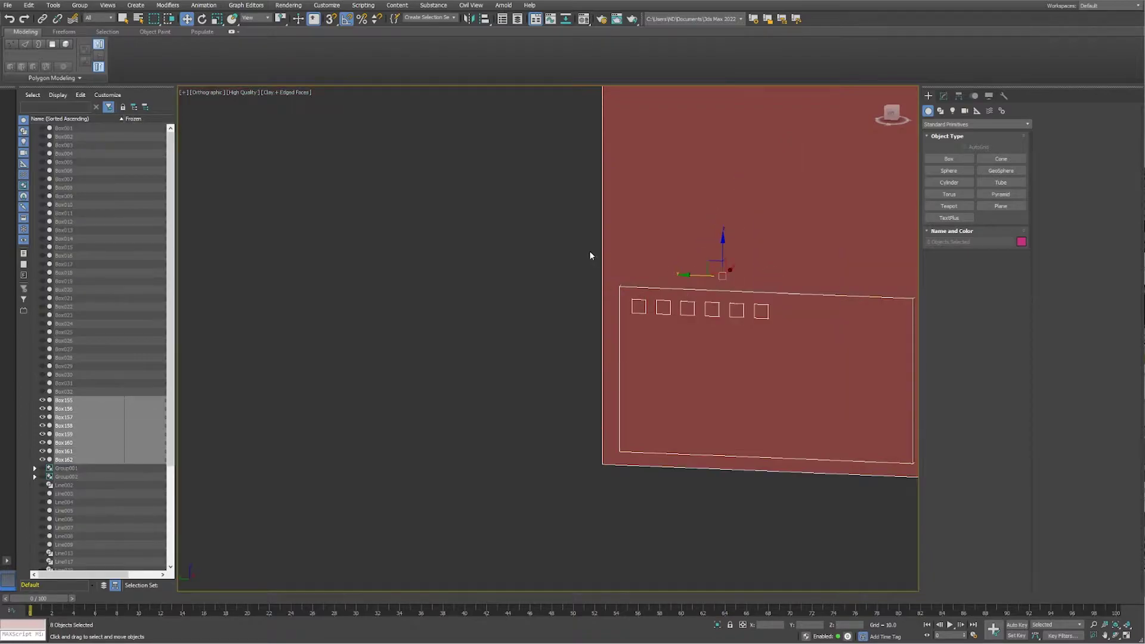
scroll(553, 273, "down", 3)
scroll(703, 115, "up", 3)
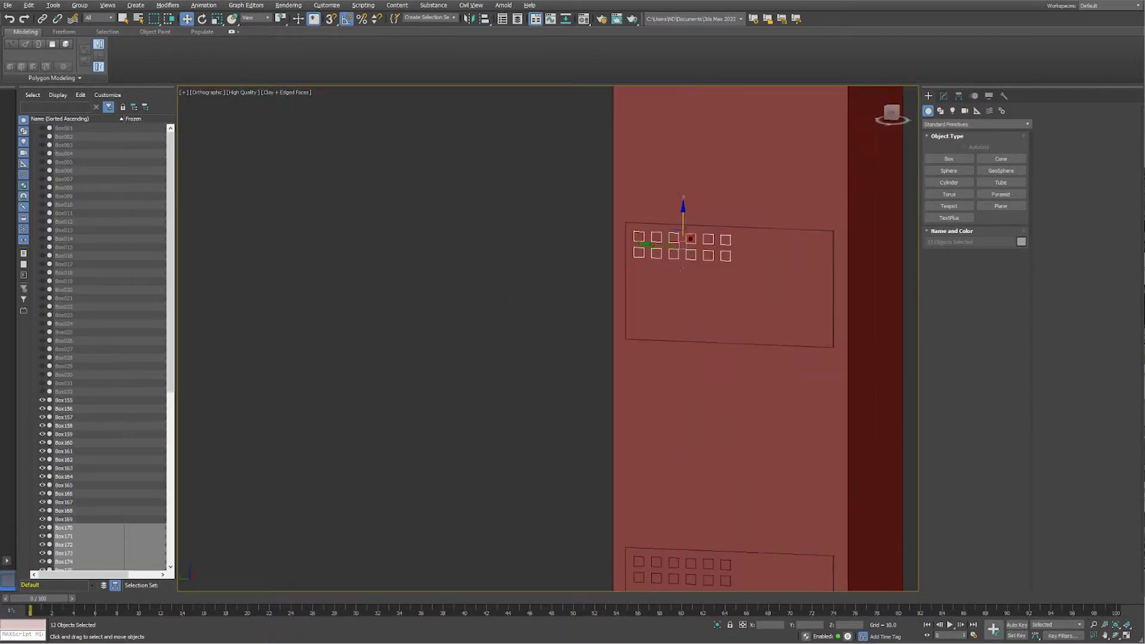
left_click_drag(685, 207, 764, 250, "shift")
key("Return")
Step: Convert the vent panel to Editable Poly and select all the vent squares
left_click(775, 310)
left_click(944, 96)
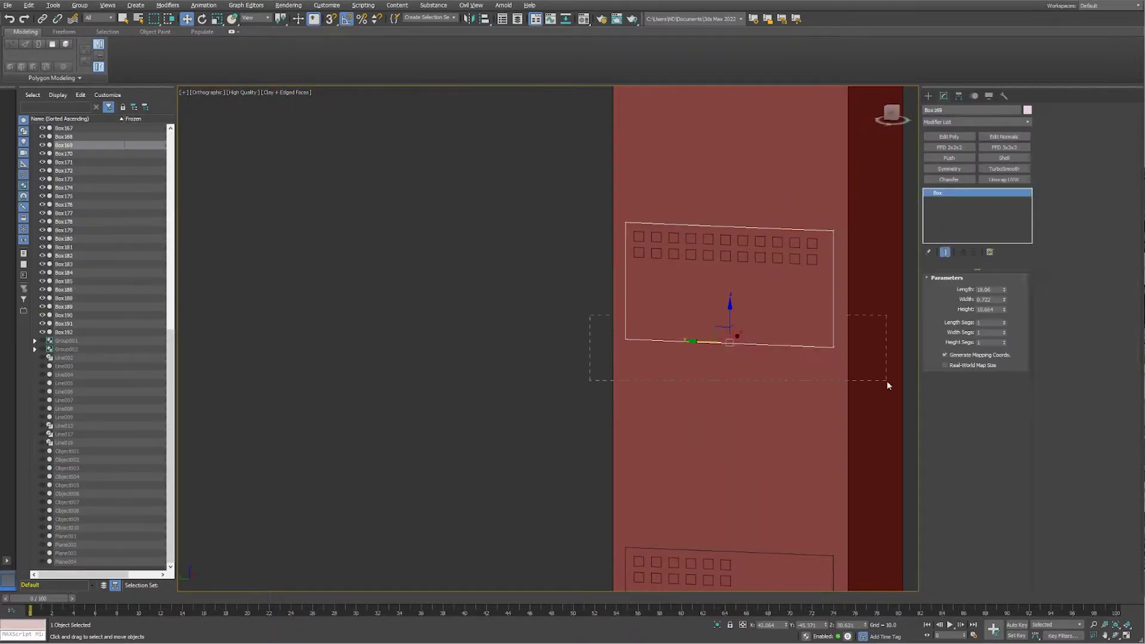
right_click(991, 194)
left_click(1022, 261)
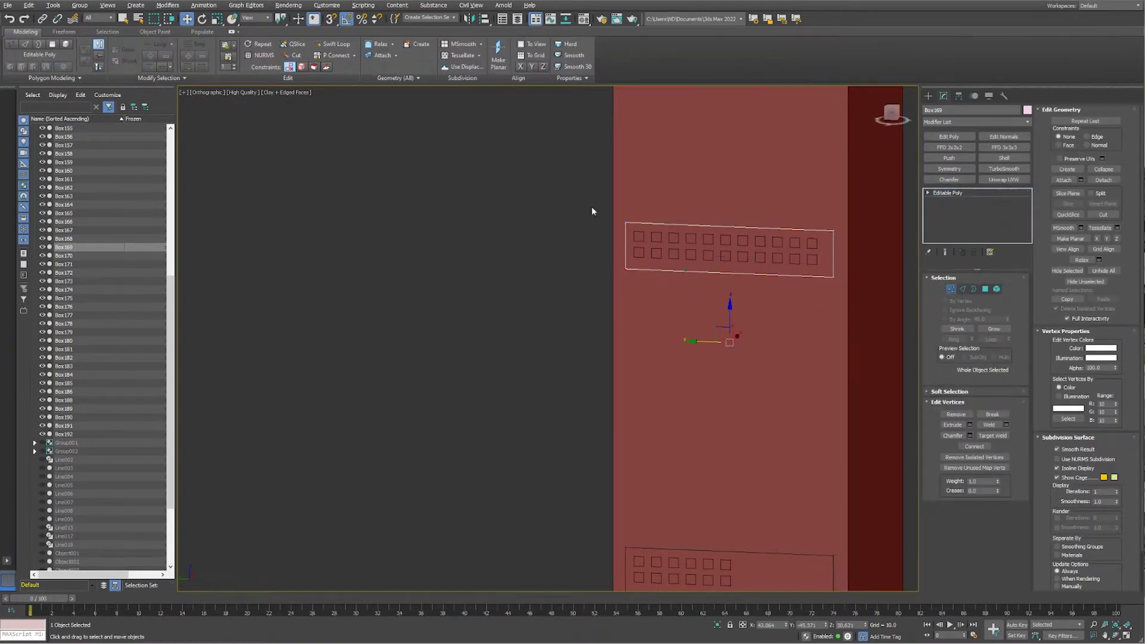
left_click_drag(594, 210, 821, 270)
Step: Clone the vent panel with its holes above the original and into a lower slot
middle_click_drag(767, 274, 770, 316)
left_click_drag(734, 261, 734, 206, "shift")
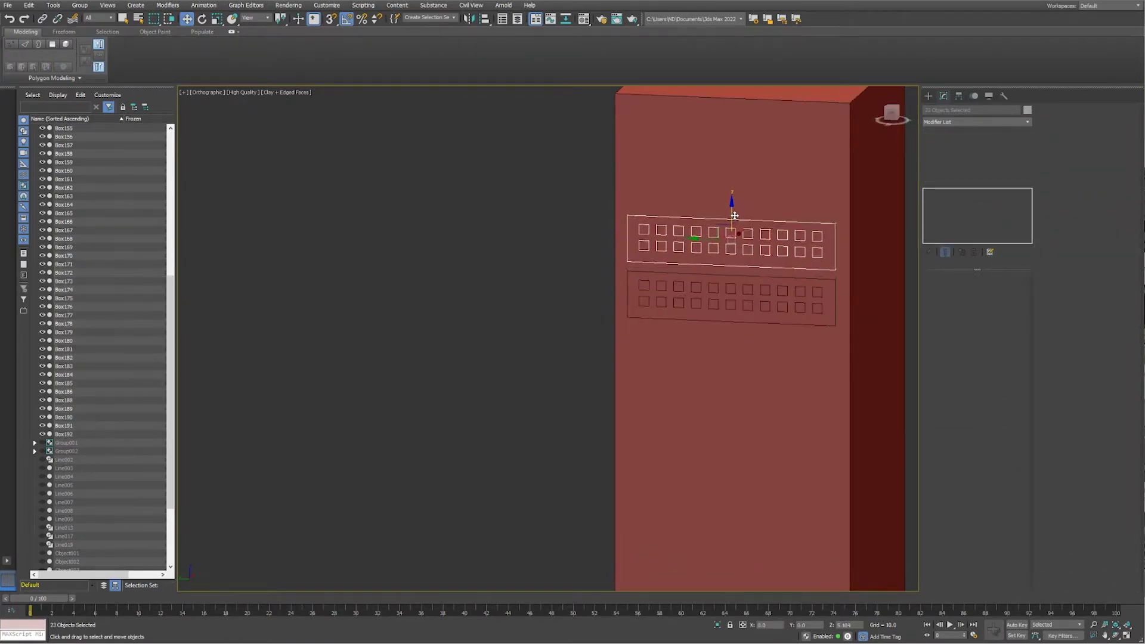
key("Return")
scroll(717, 315, "down", 2)
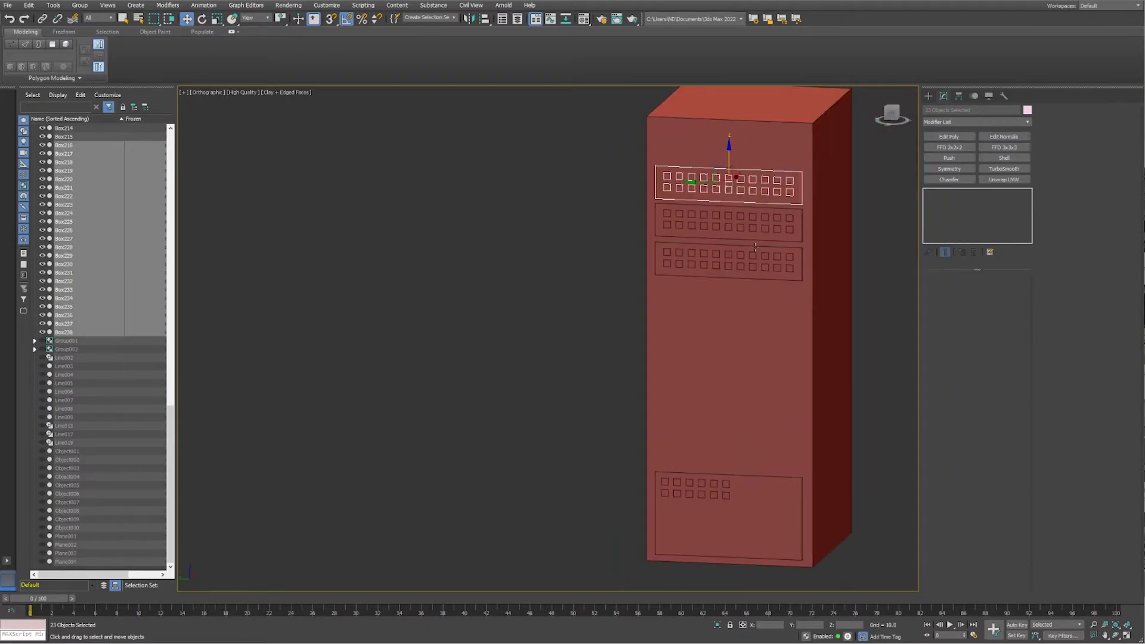
middle_click_drag(755, 246, 764, 270)
left_click_drag(729, 175, 729, 294, "shift")
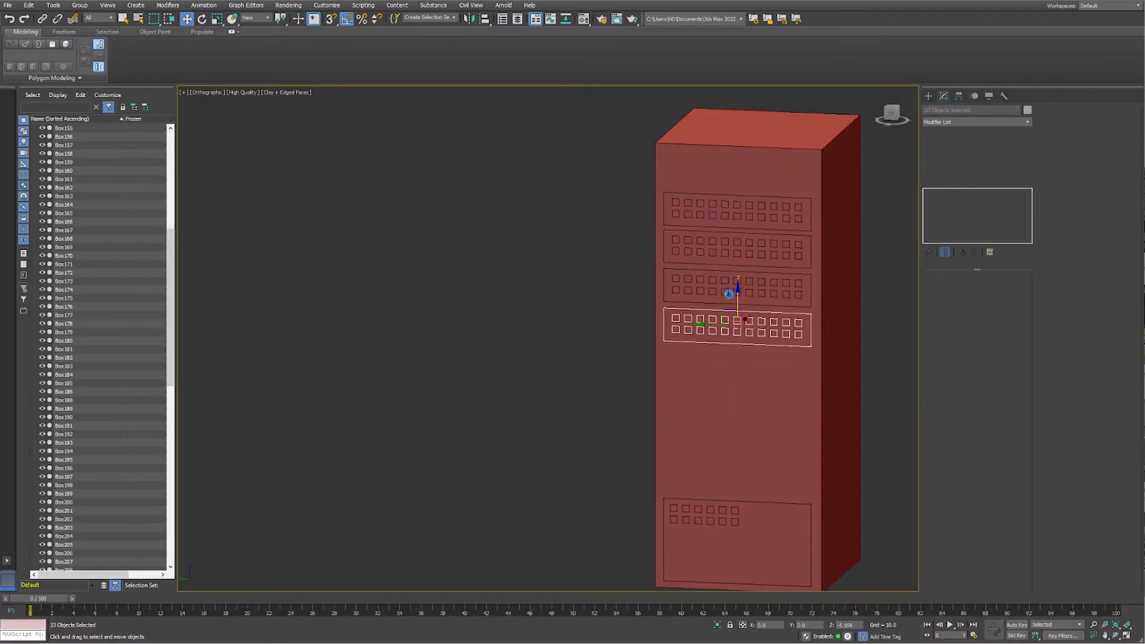
mouse_move(695, 388)
middle_mouse_down("alt")
mouse_move(752, 277)
mouse_move(642, 421)
middle_mouse_up("alt")
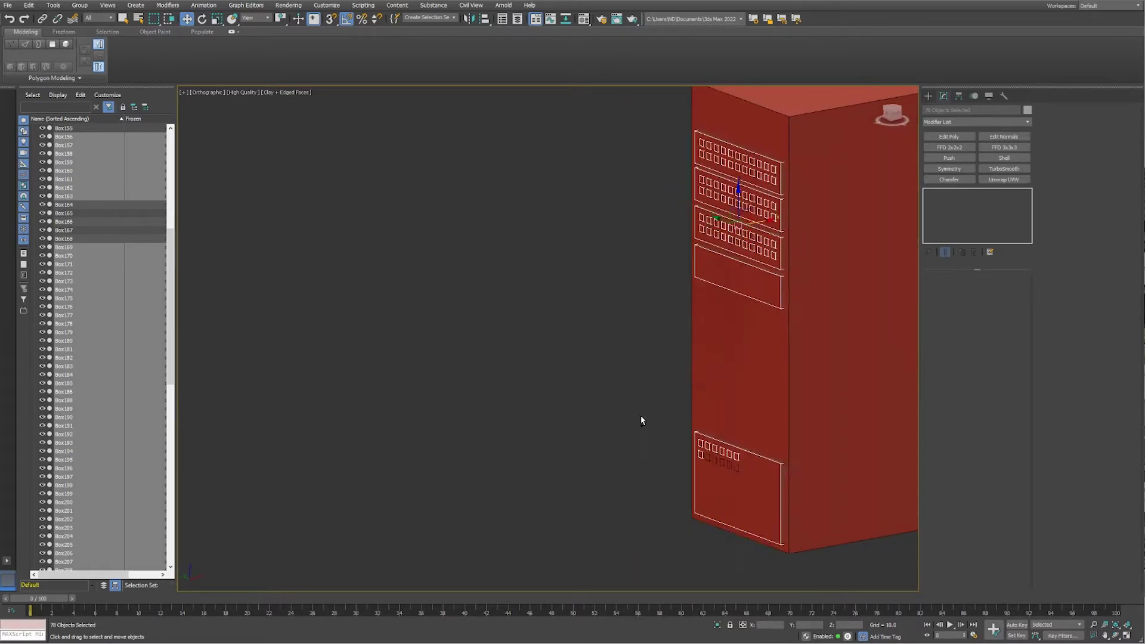
Step: Copy the plain panel into the cabinet's lower section
left_click(763, 257)
scroll(745, 286, "up", 3)
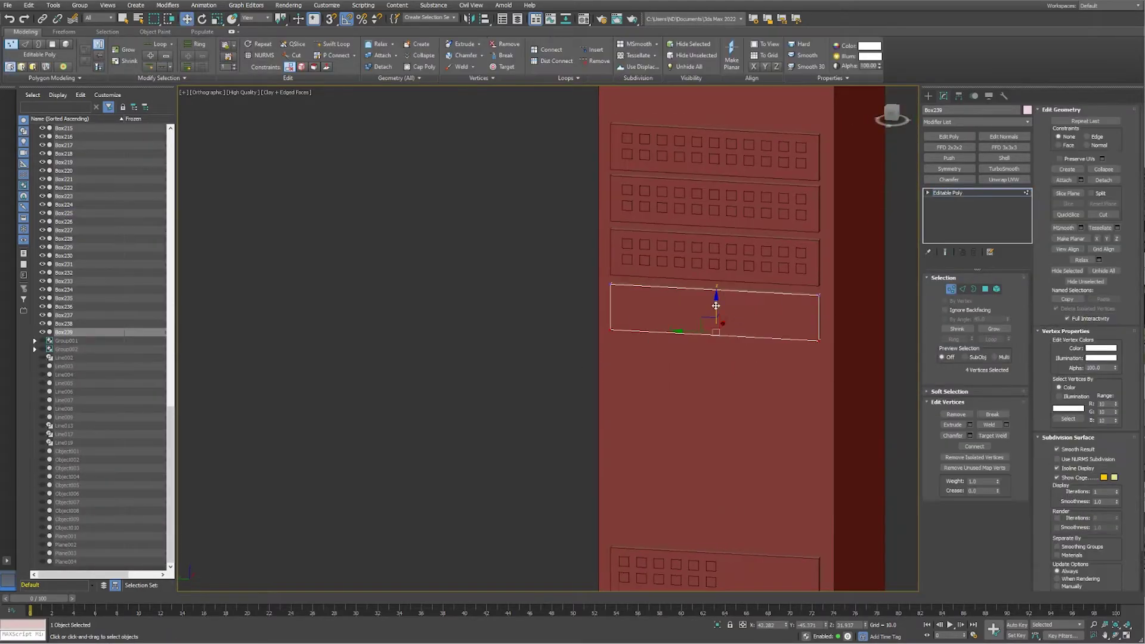
key("1")
key("1")
middle_click_drag(678, 414, 746, 358, "alt")
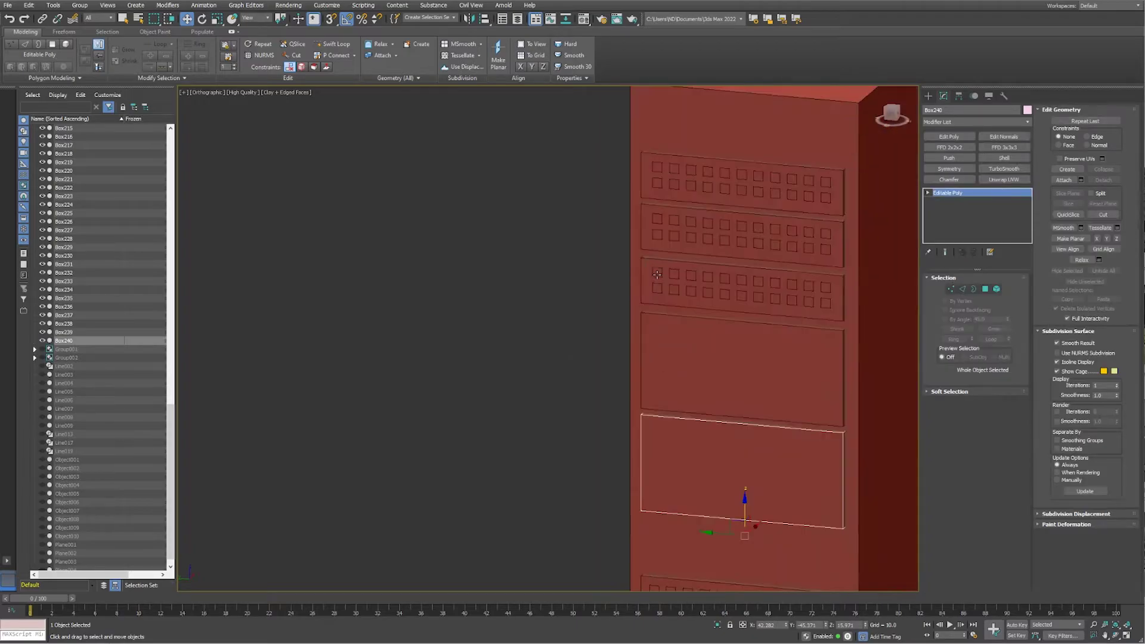
left_click(810, 326, "ctrl")
middle_click_drag(810, 326, 779, 414, "alt")
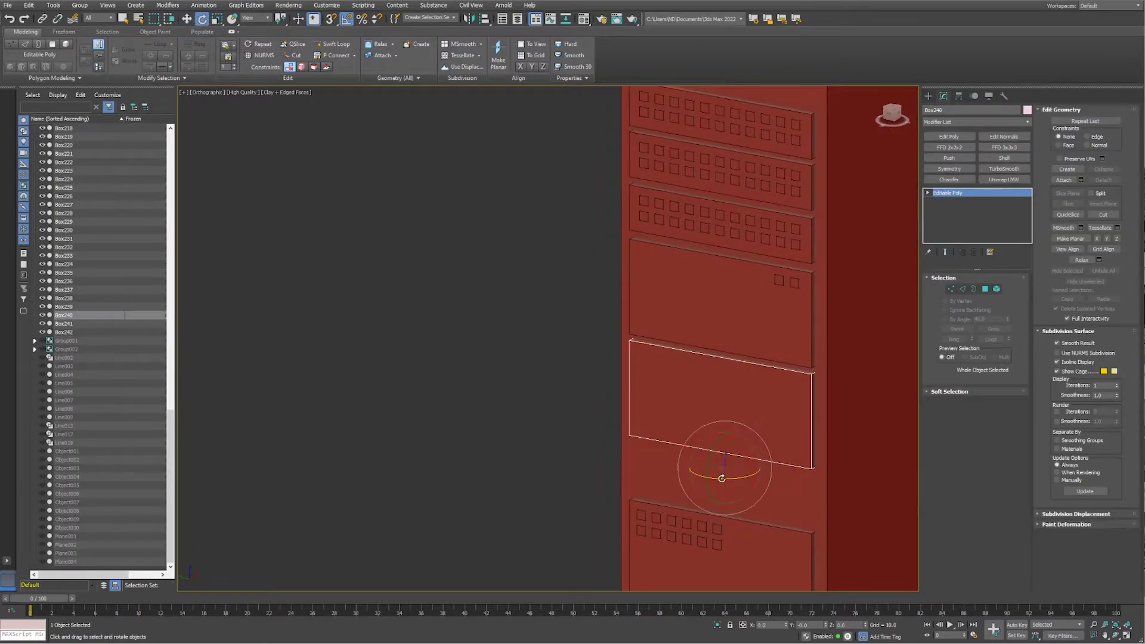
Step: Pull the lower front panel out of the cabinet toward the lower left
left_click(770, 346)
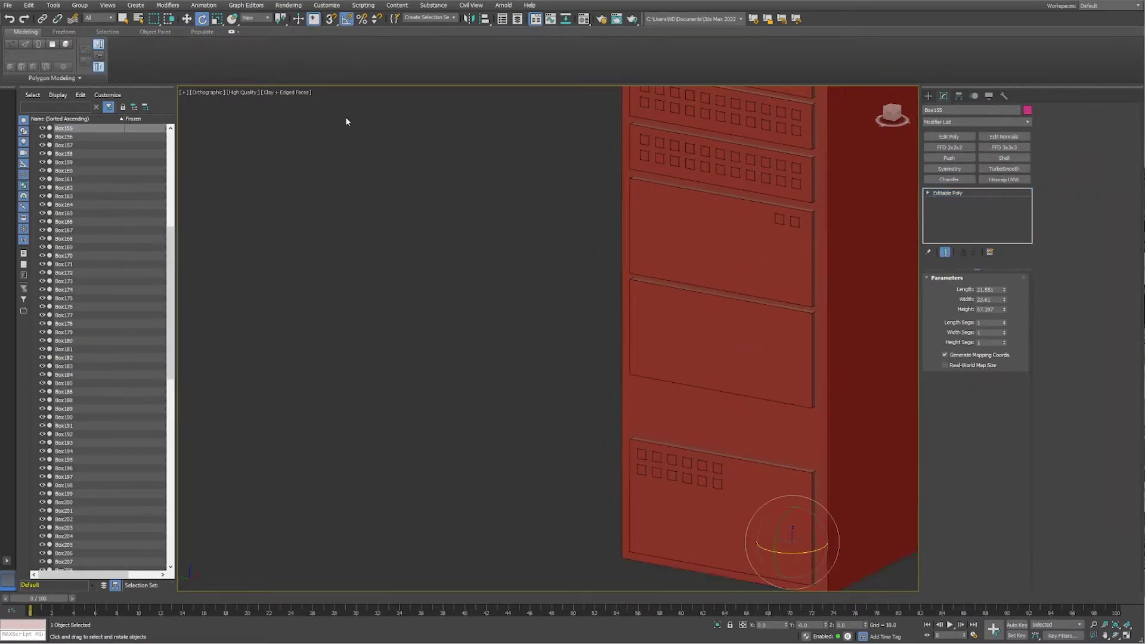
left_click_drag(805, 411, 821, 401)
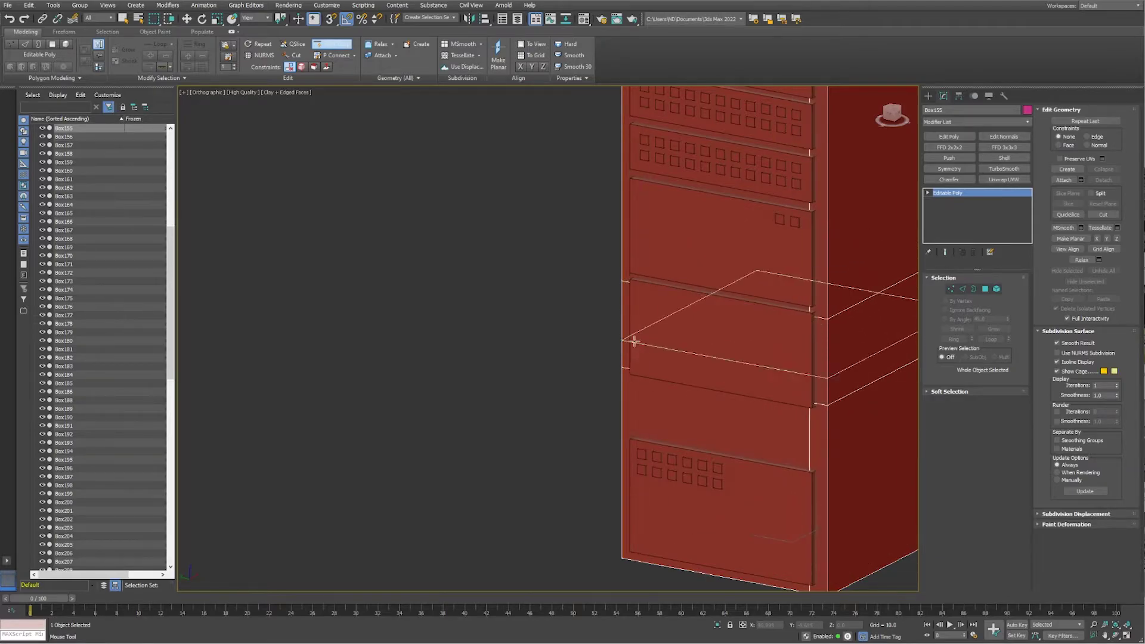
left_click(736, 333)
left_click_drag(716, 396, 665, 522)
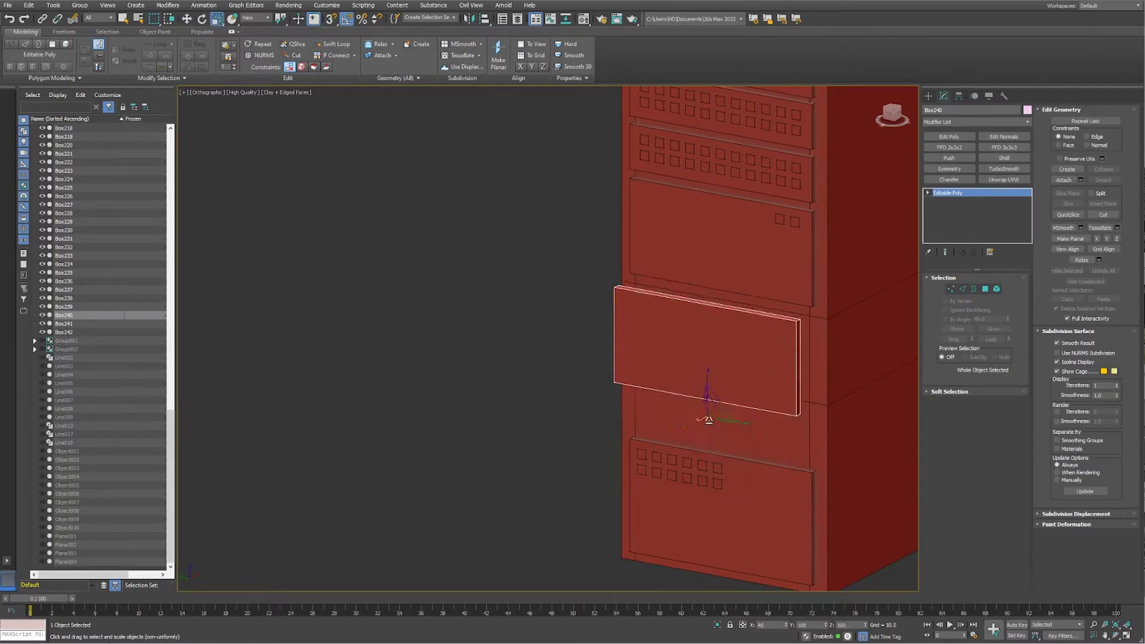
Step: Rotate the removed panel Box240 upright so it leans beside the server cabinet
key("e")
left_click(944, 96)
left_click_drag(668, 472, 664, 456)
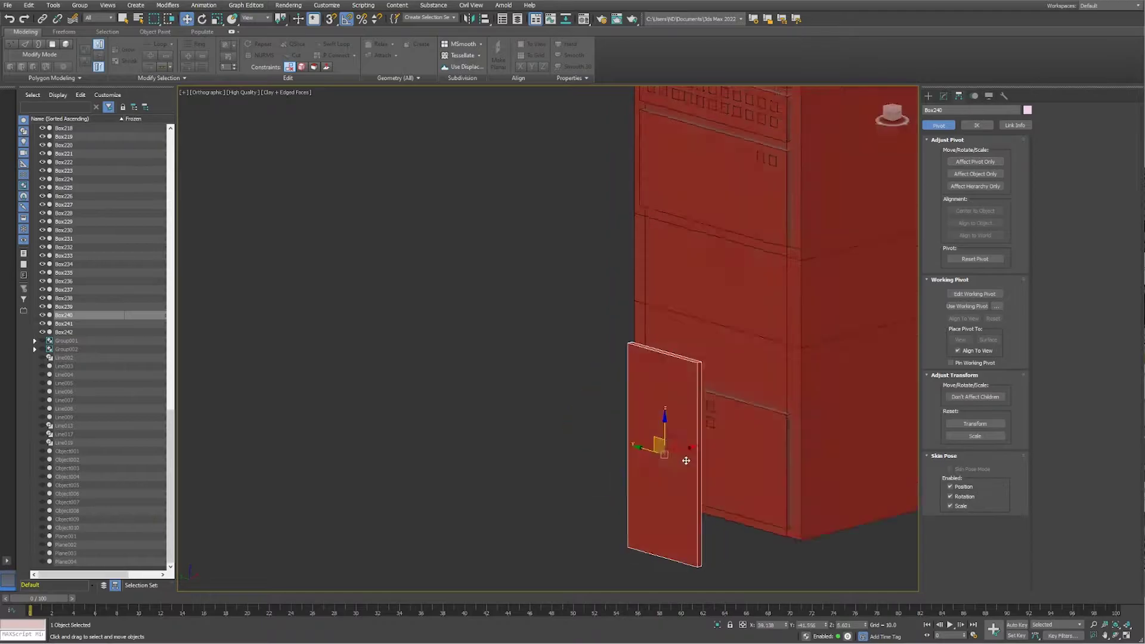
mouse_move(664, 457)
middle_mouse_down("alt")
mouse_move(686, 410)
mouse_move(814, 371)
middle_mouse_up("alt")
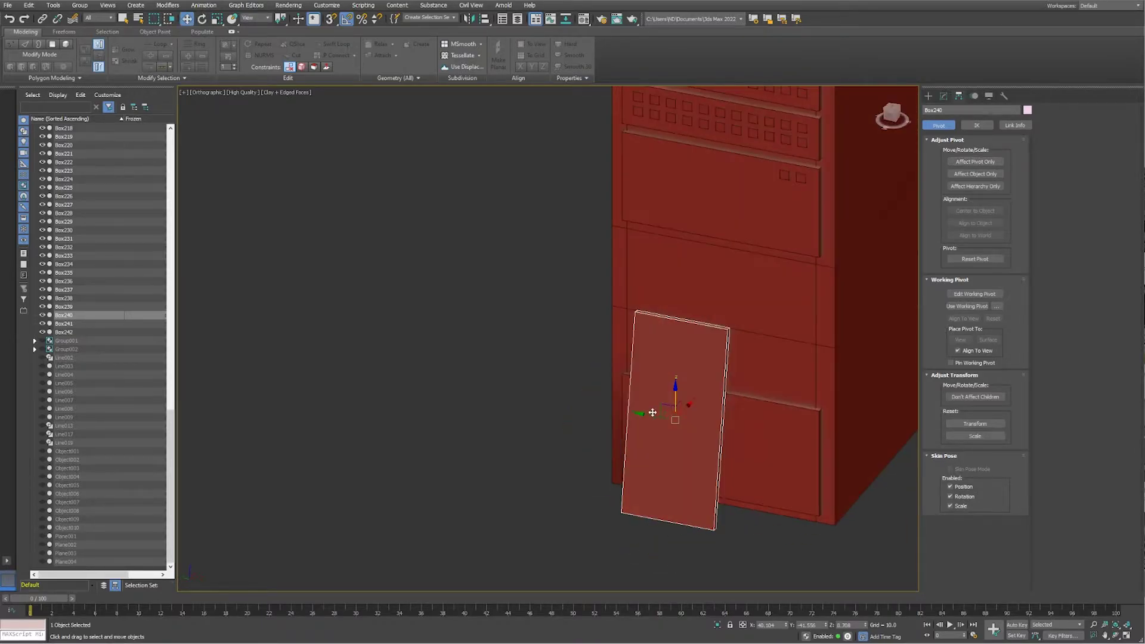
left_click(814, 371)
left_click(944, 96)
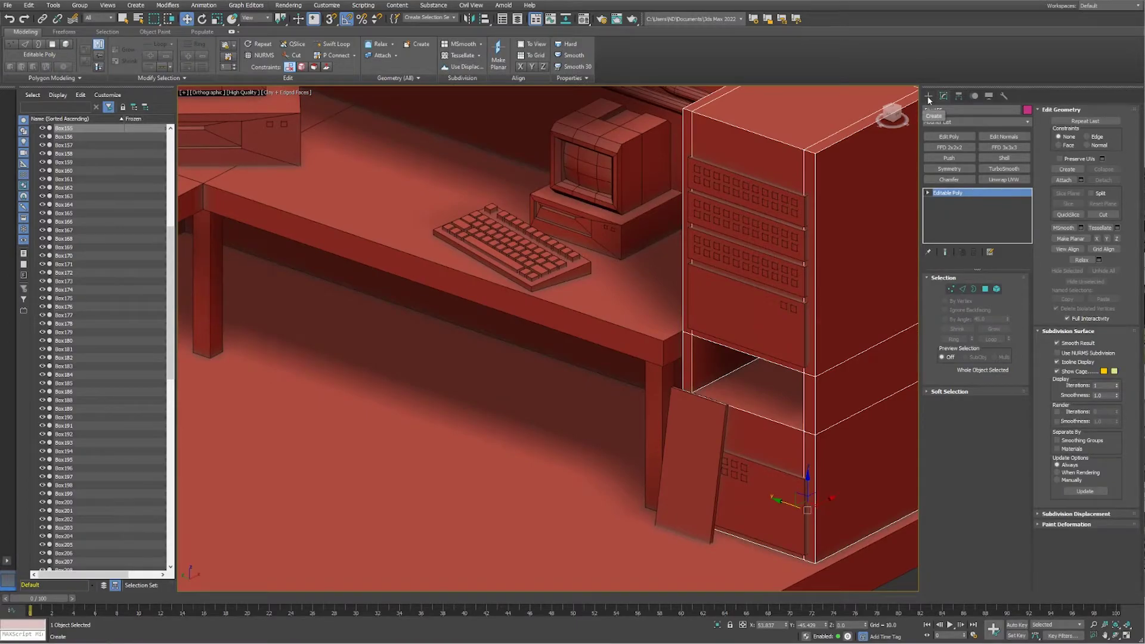
Step: Draw a renderable bracket line in Left view and convert it to Editable Poly
key("l")
left_click(929, 96)
scroll(692, 350, "up", 2)
left_click(681, 325)
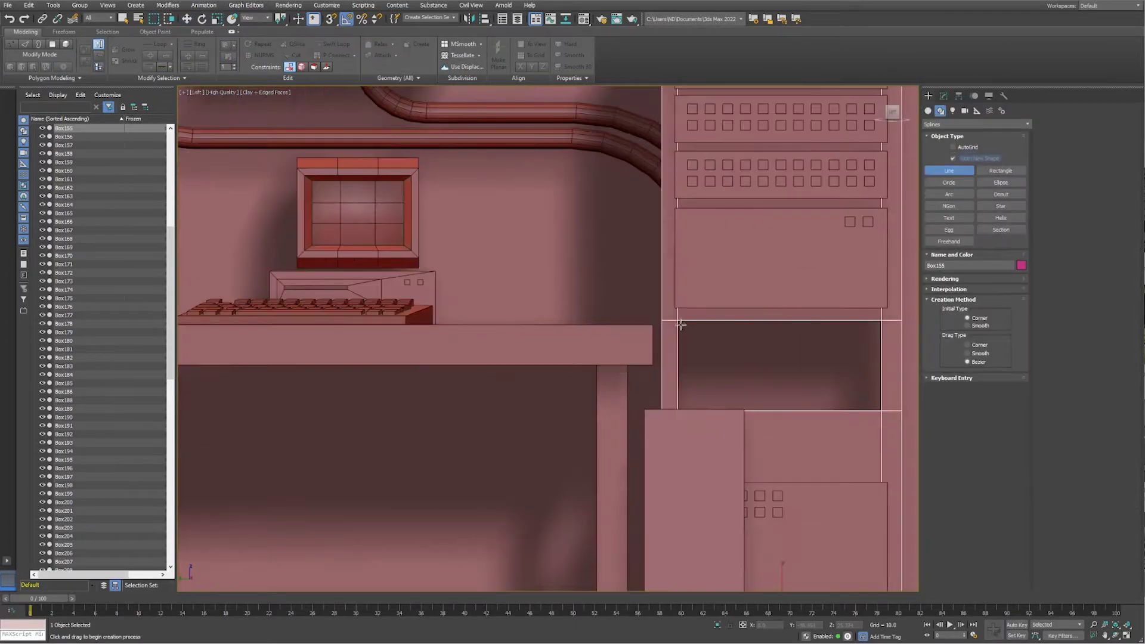
left_click(681, 357)
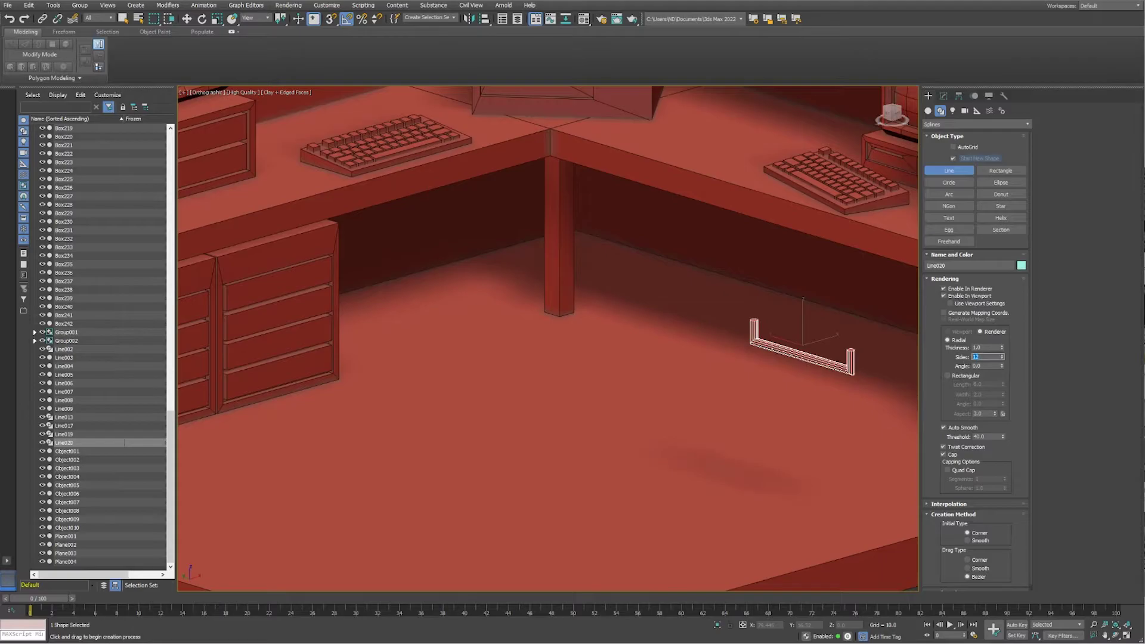
left_click(943, 95)
right_click(949, 193)
left_click(973, 310)
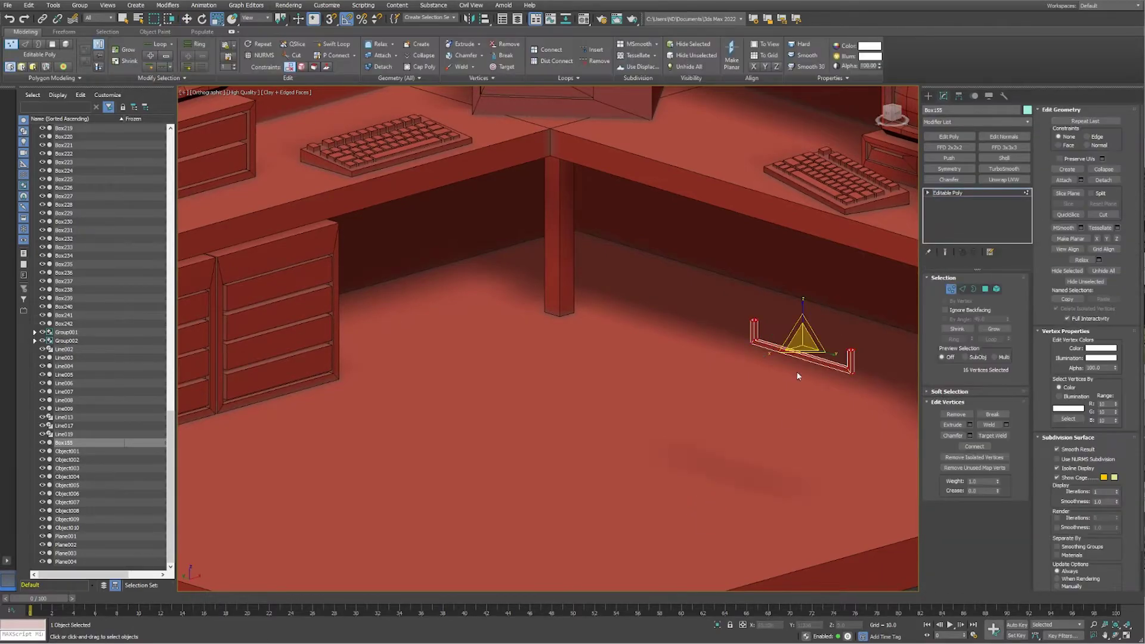
Step: Lift the bracket's points into the cabinet opening and zoom out to the whole room
middle_click_drag(801, 374, 590, 410, "alt")
mouse_move(590, 411)
left_mouse_down()
mouse_move(817, 335)
mouse_move(835, 334)
mouse_move(829, 349)
mouse_move(847, 341)
left_mouse_up()
scroll(847, 340, "down", 5)
scroll(847, 340, "down", 5)
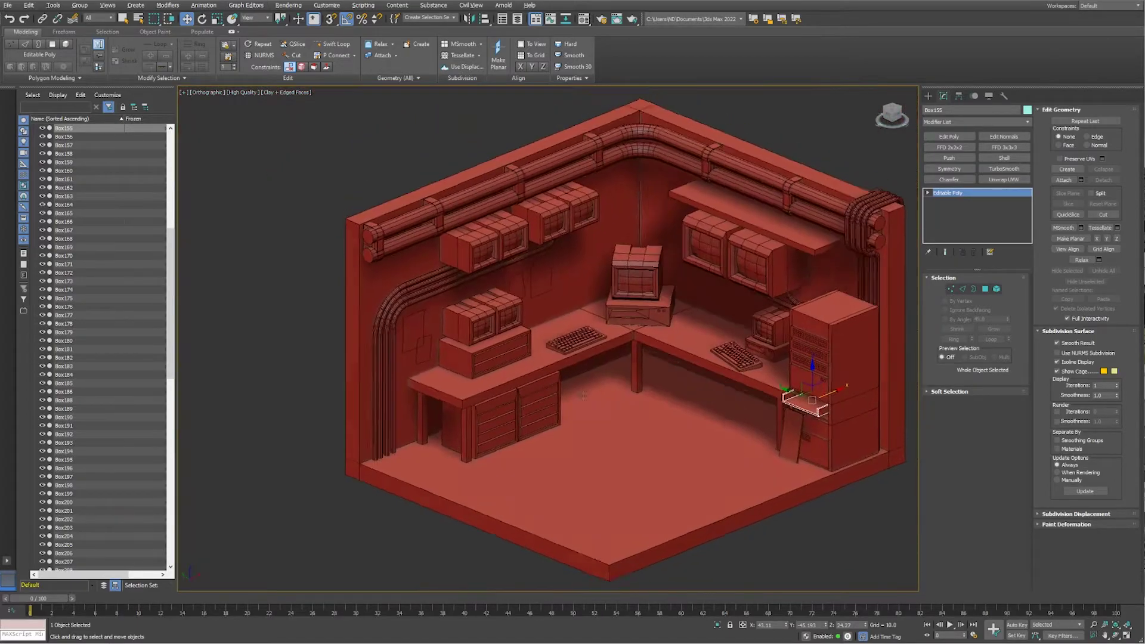
middle_click_drag(686, 373, 635, 373)
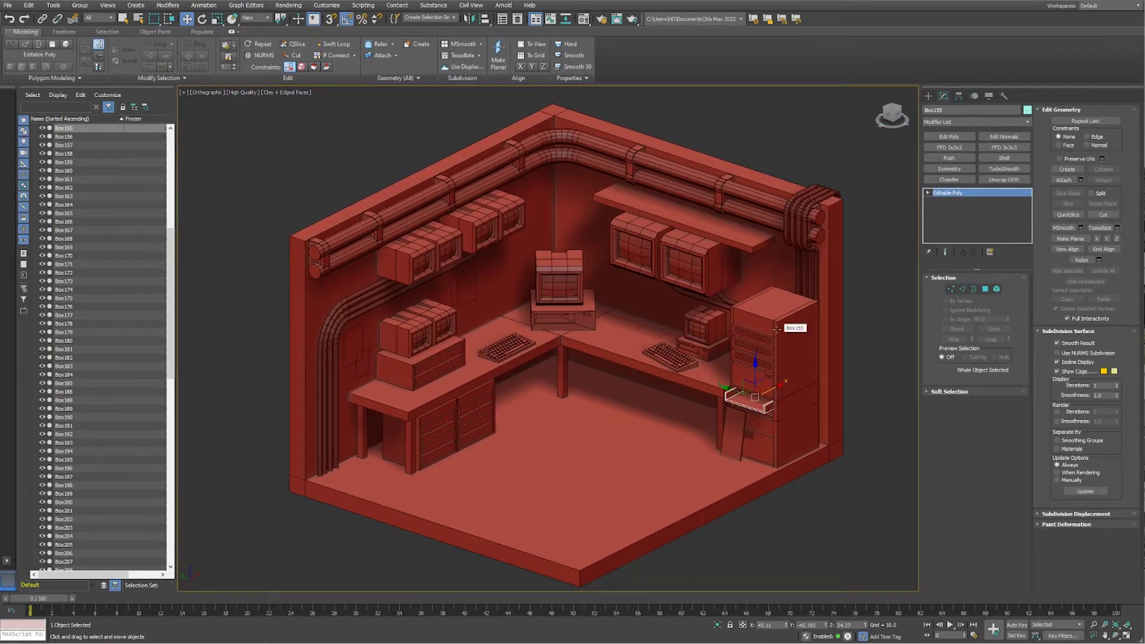
Step: Draw a Box on the foreground floor as the sofa base
left_click(928, 96)
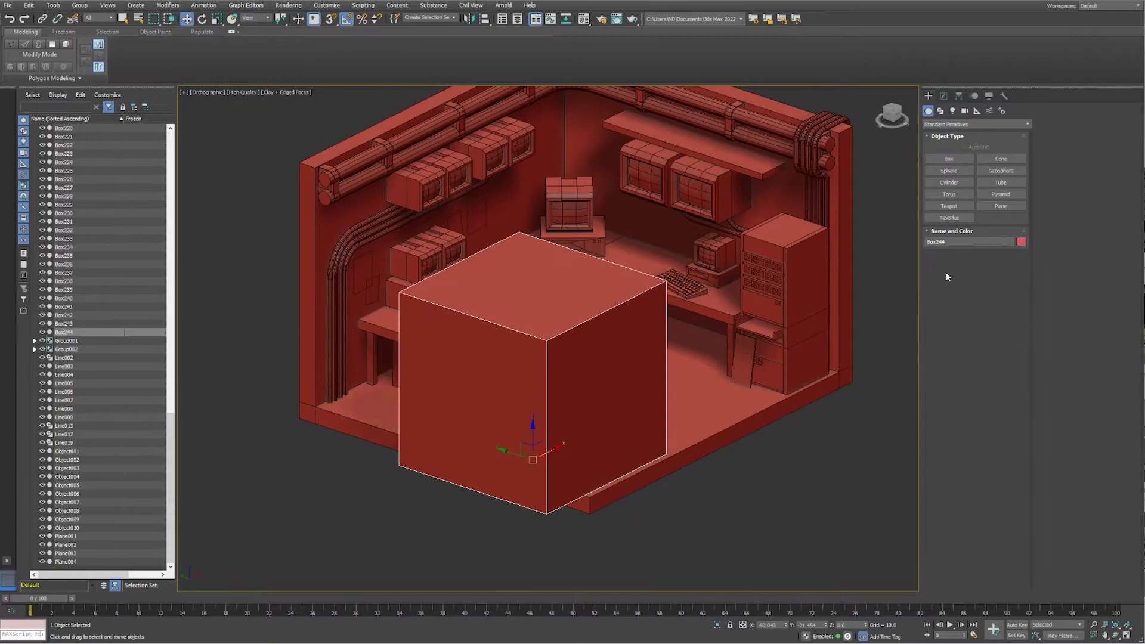
left_click(940, 160)
mouse_move(438, 434)
left_mouse_down()
mouse_move(656, 454)
mouse_move(639, 442)
left_mouse_up()
scroll(578, 447, "up", 3)
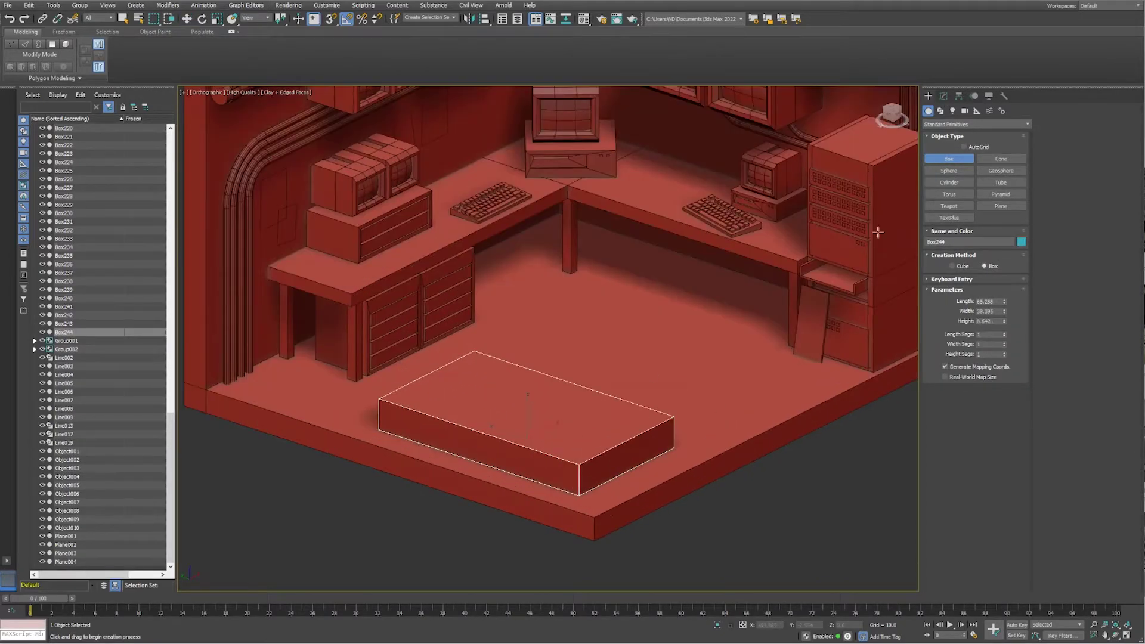
left_click(715, 451)
Step: Copy blocks for the left armrest and an upright backrest rotated from the seat
key("w")
left_click_drag(625, 460, 442, 400, "shift")
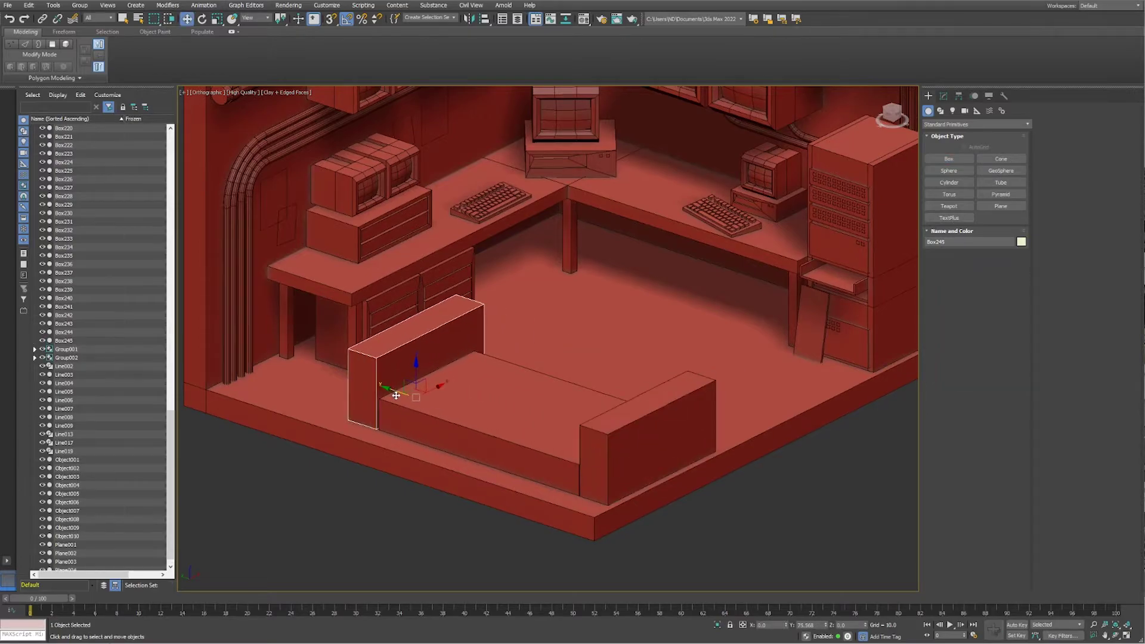
left_click(511, 406)
key("e")
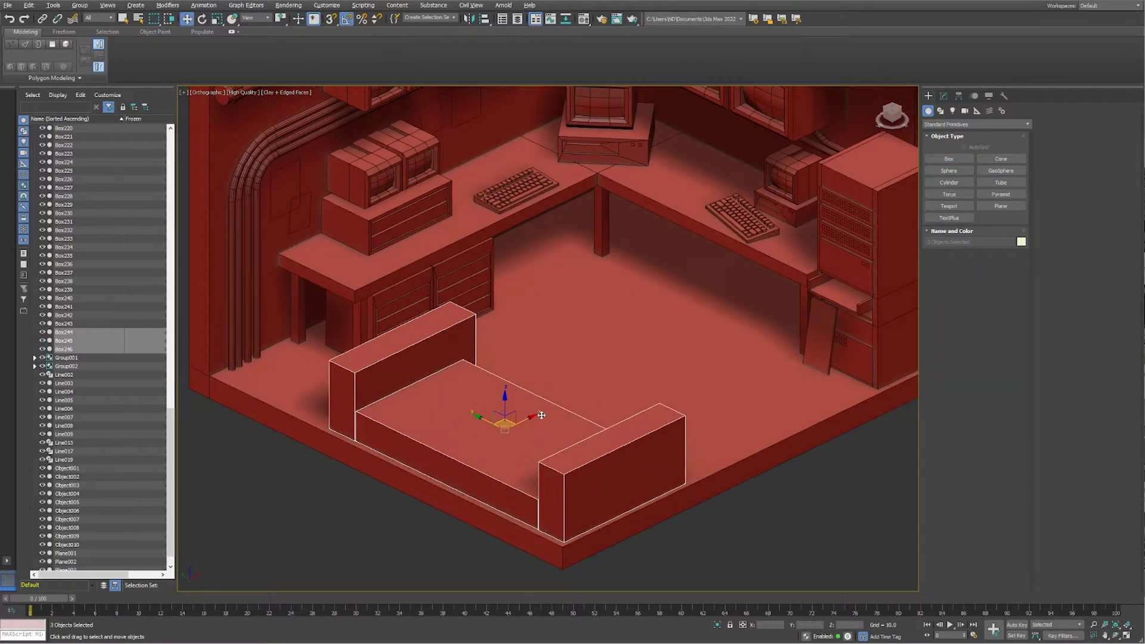
scroll(474, 477, "down", 3)
scroll(475, 490, "up", 3)
mouse_move(475, 490)
left_mouse_down("shift")
mouse_move(472, 430)
mouse_move(419, 369)
mouse_move(435, 396)
left_mouse_up("shift")
left_click(549, 358)
key("w")
Step: Shorten the backrest's corner points and Attach armrests and backrest into one sofa object
right_click(419, 369)
key("1")
key("1")
left_click(536, 500, "ctrl")
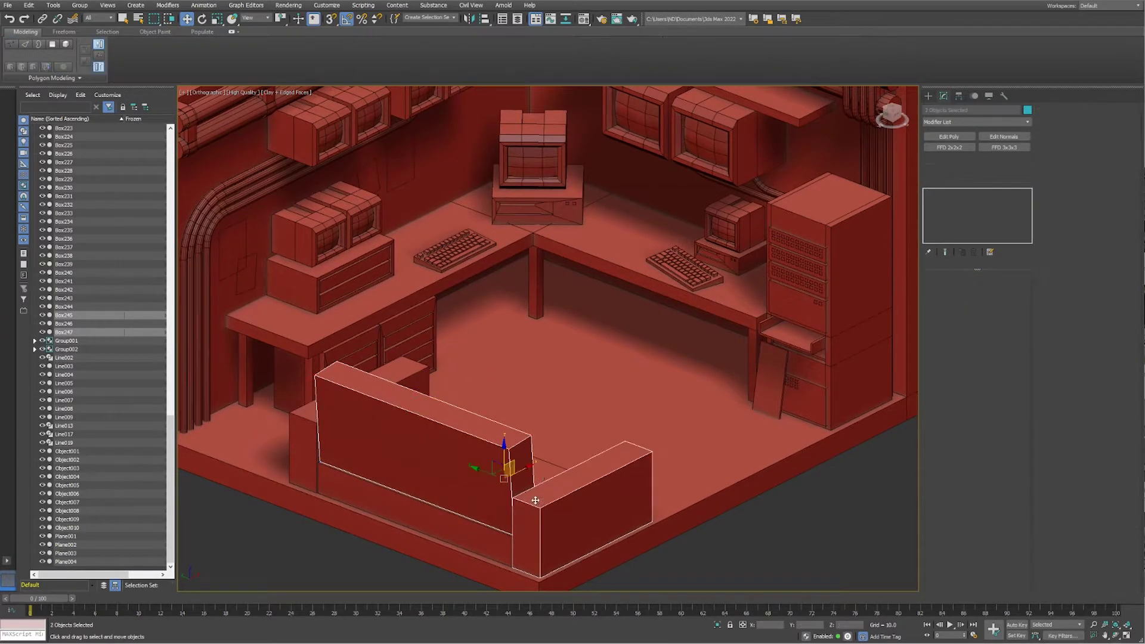
left_click(949, 136)
right_click(984, 192)
left_click(1015, 238)
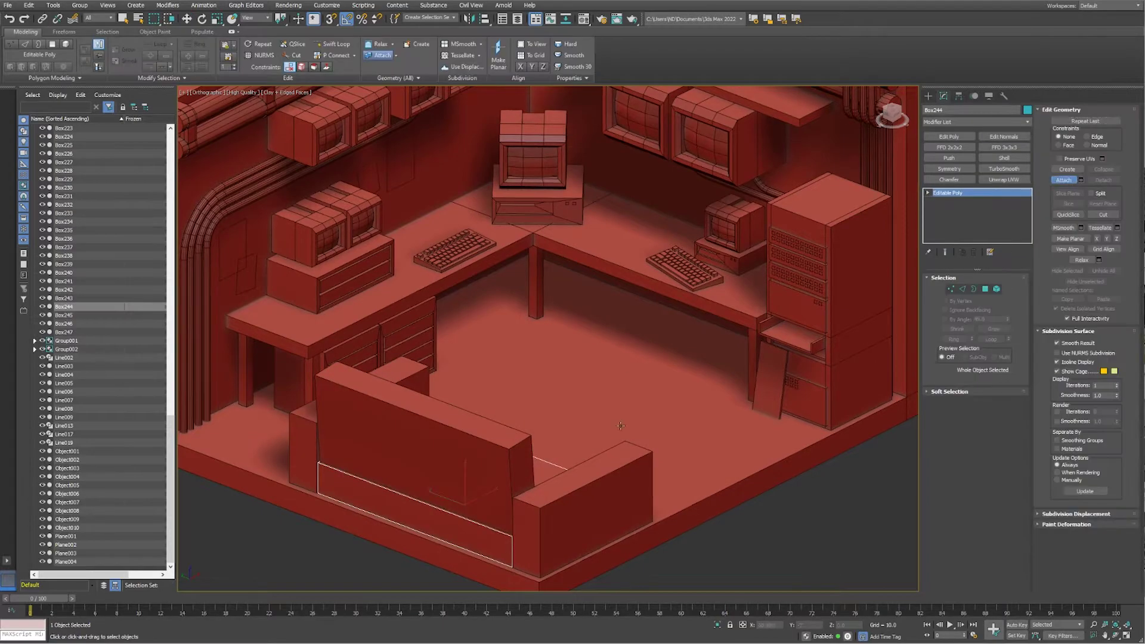
Step: Add a Chamfer modifier to round the sofa and copy the seat element up as a cushion
left_click(950, 180)
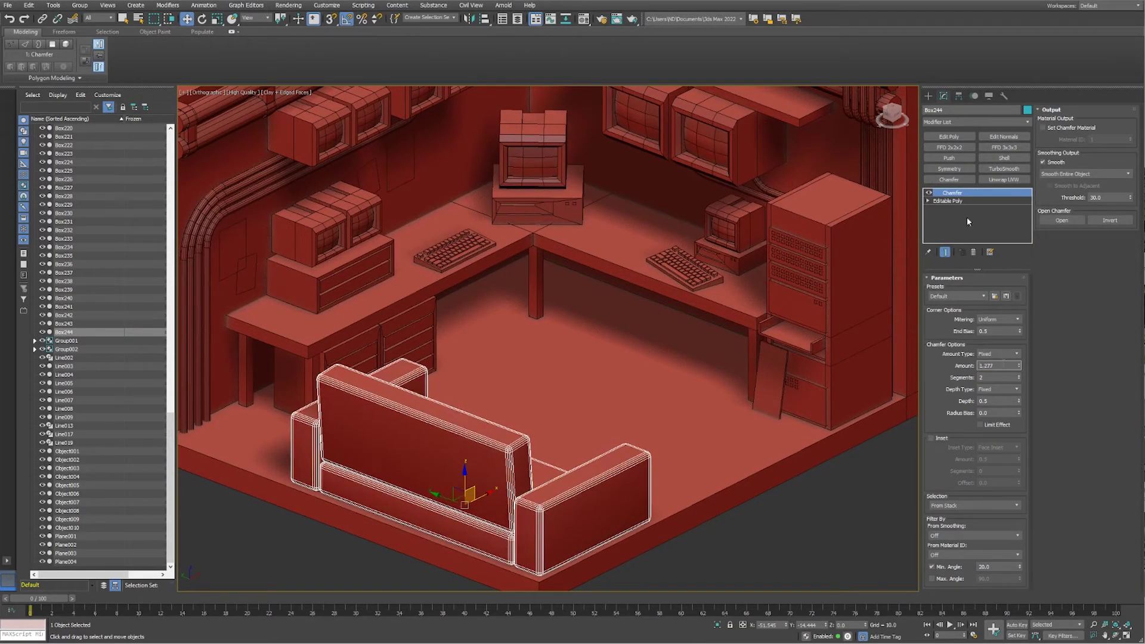
left_click(948, 201)
key("5")
left_click(417, 477)
scroll(520, 422, "up", 3)
left_click_drag(502, 430, 521, 423, "shift")
key("Return")
Step: Adjust the cushion's points and copy a second cushion for the right seat
mouse_move(520, 422)
middle_mouse_down("alt")
mouse_move(509, 460)
mouse_move(555, 454)
middle_mouse_up("alt")
scroll(561, 478, "down", 3)
scroll(555, 454, "up", 3)
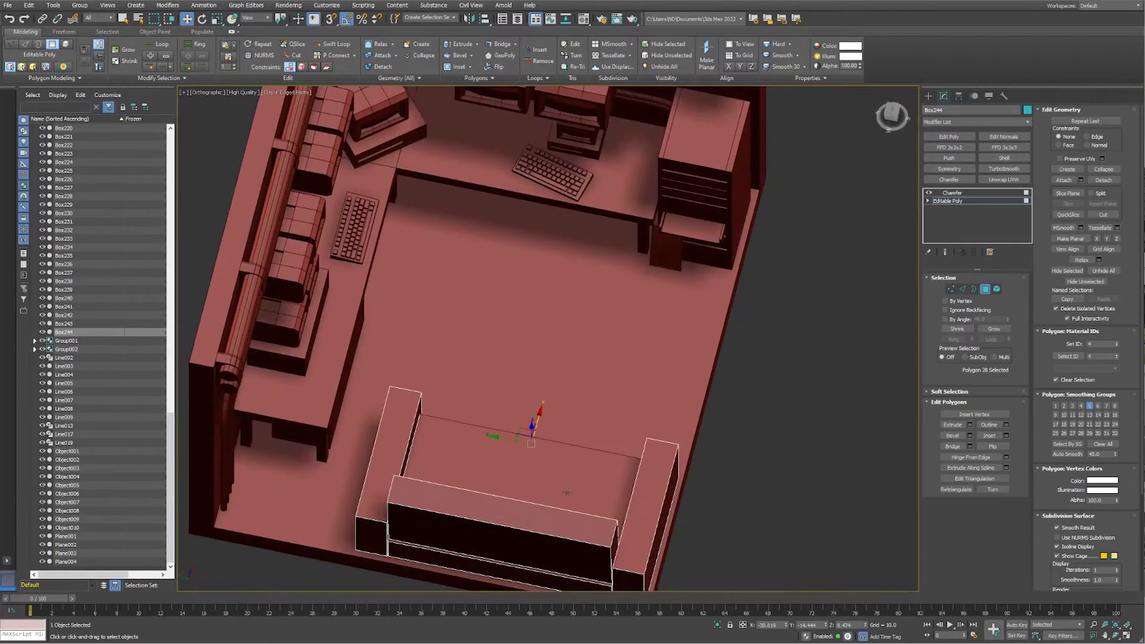
left_click(952, 289)
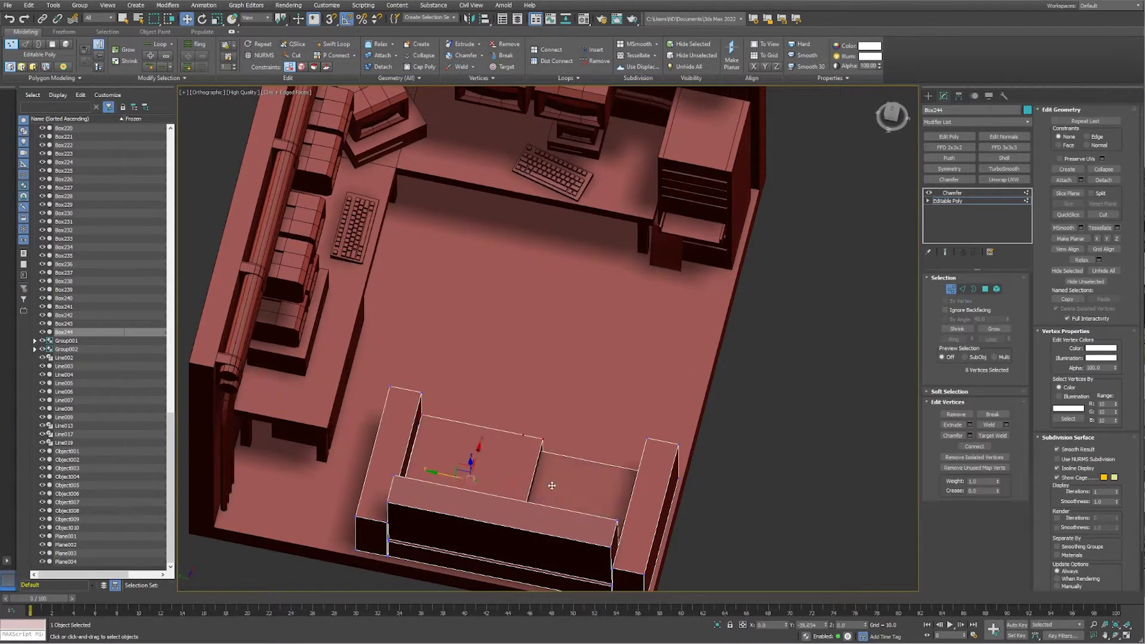
left_click(997, 289)
left_click(572, 493)
left_click(609, 329)
Step: Add an FFD 2x2x2 modifier to the sofa and centre the view on it
left_click(949, 148)
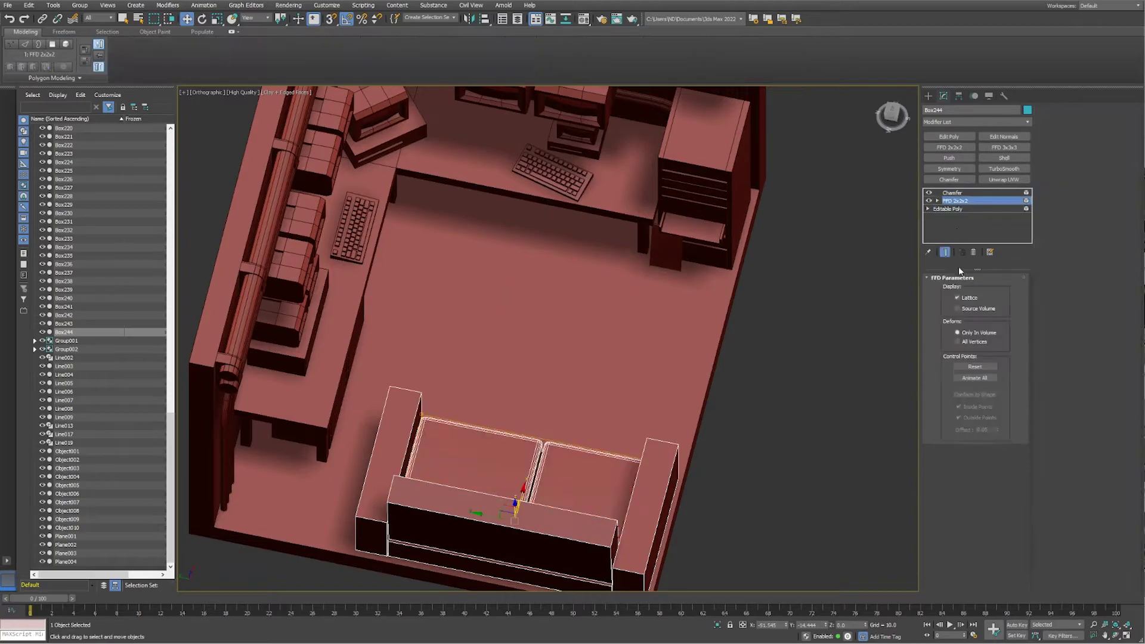
middle_click_drag(629, 511, 647, 434)
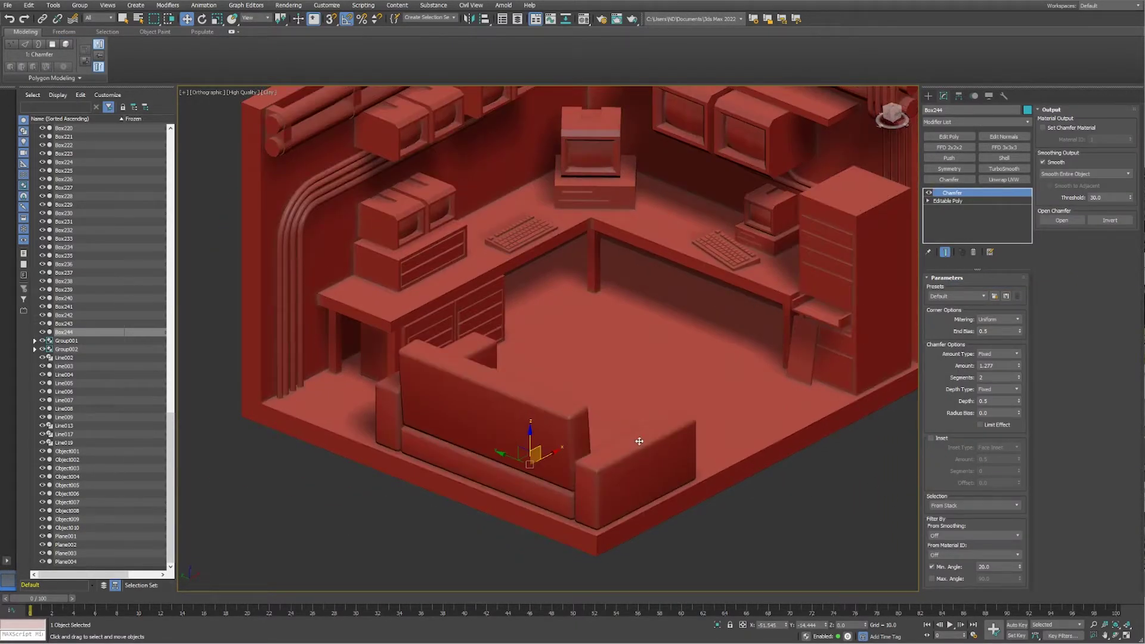
scroll(638, 442, "down", 3)
left_click(929, 95)
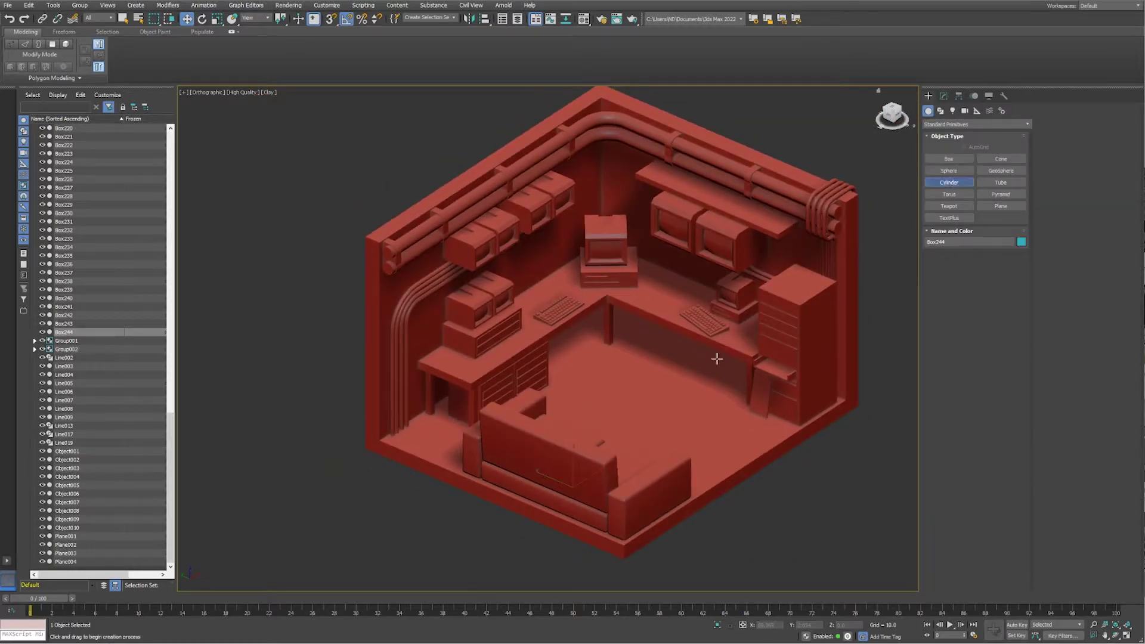
Step: Draw a cylinder for the stool and isolate the stool parts in front view
left_click_drag(627, 377, 647, 382)
left_click(628, 364)
scroll(628, 359, "up", 5)
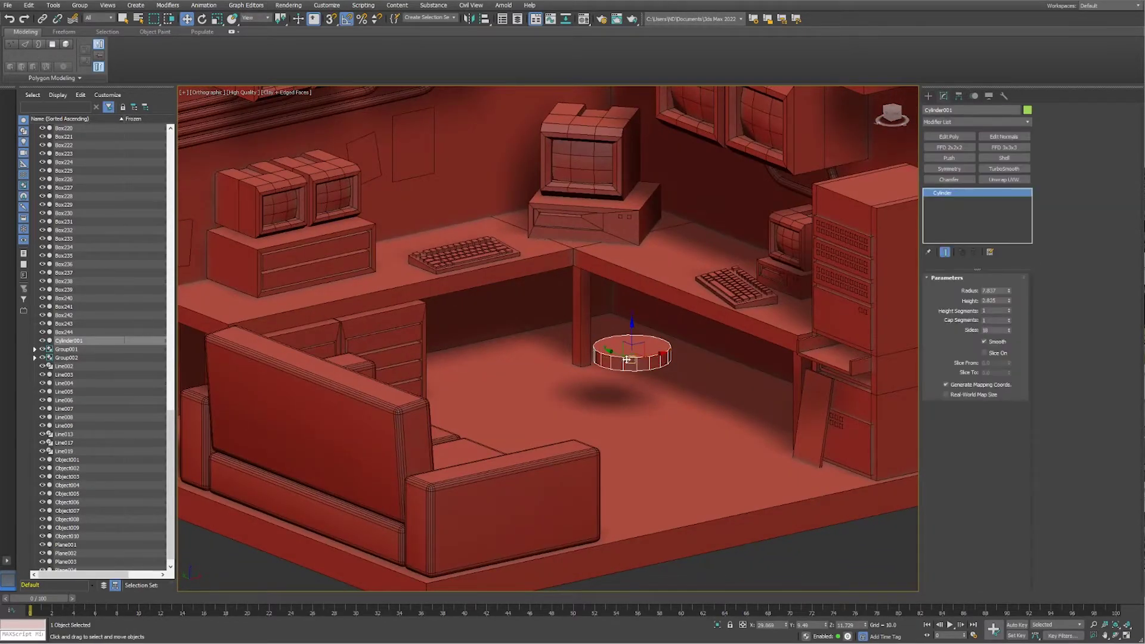
scroll(627, 360, "up", 3)
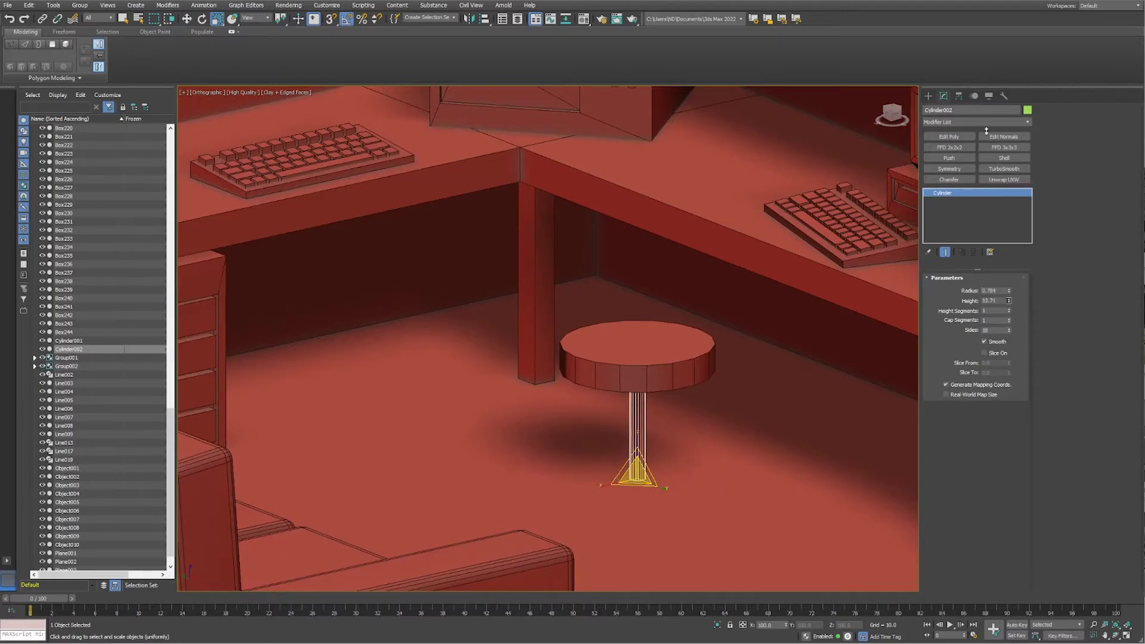
key("alt+q")
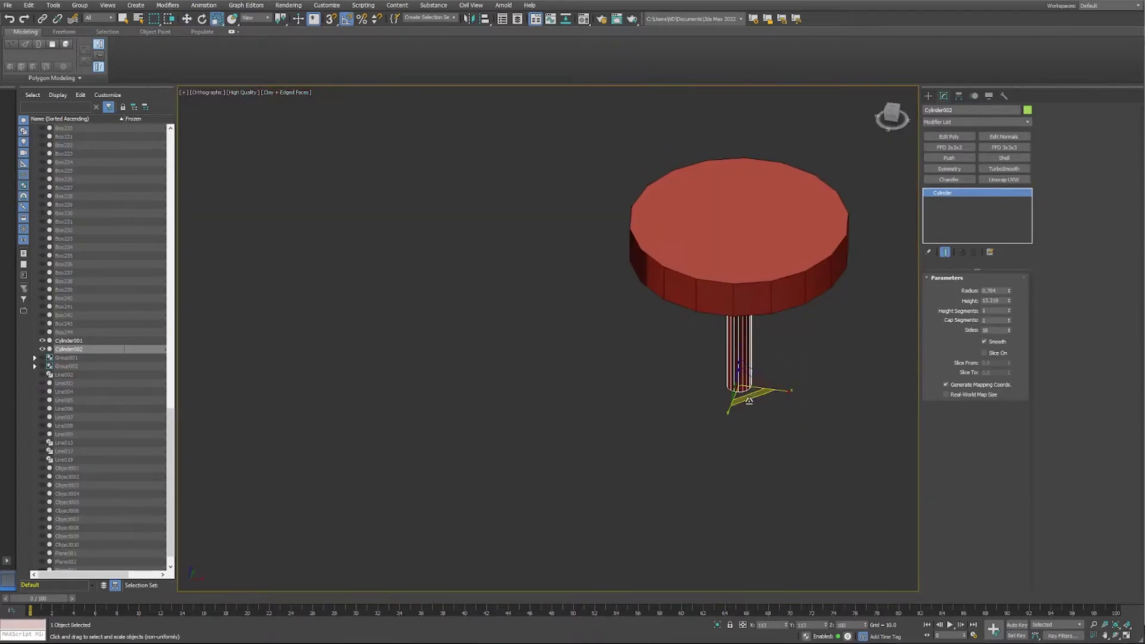
key("f")
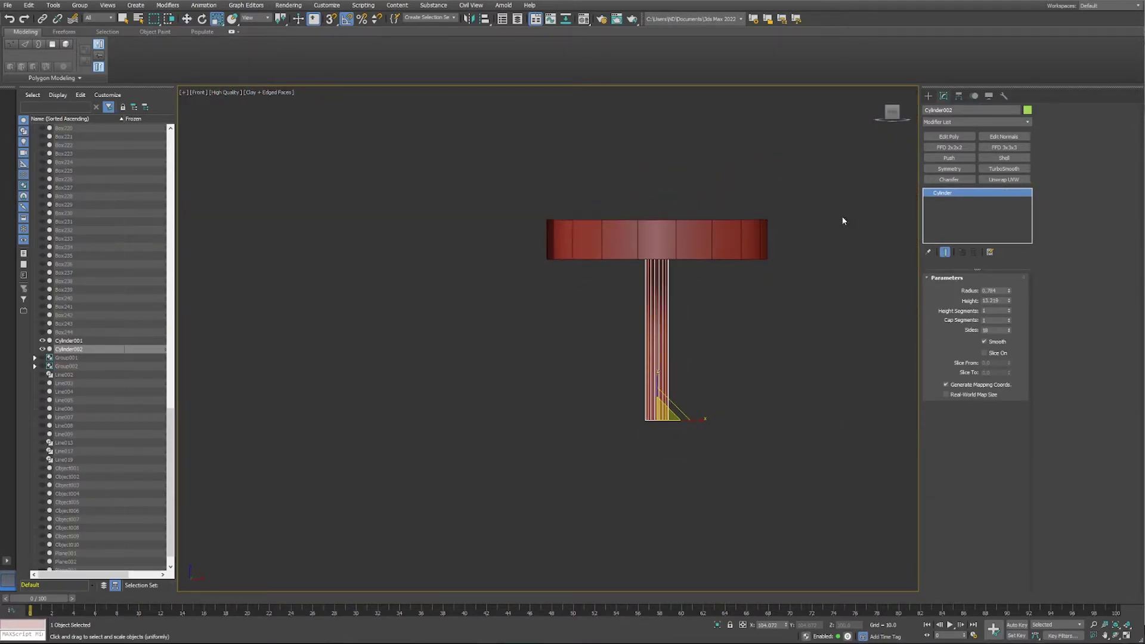
Step: Convert the stool seat to Editable Poly and chamfer its edges with 3 segments
left_click(748, 237)
right_click(943, 193)
left_click(961, 258)
middle_click_drag(775, 214, 873, 185, "alt")
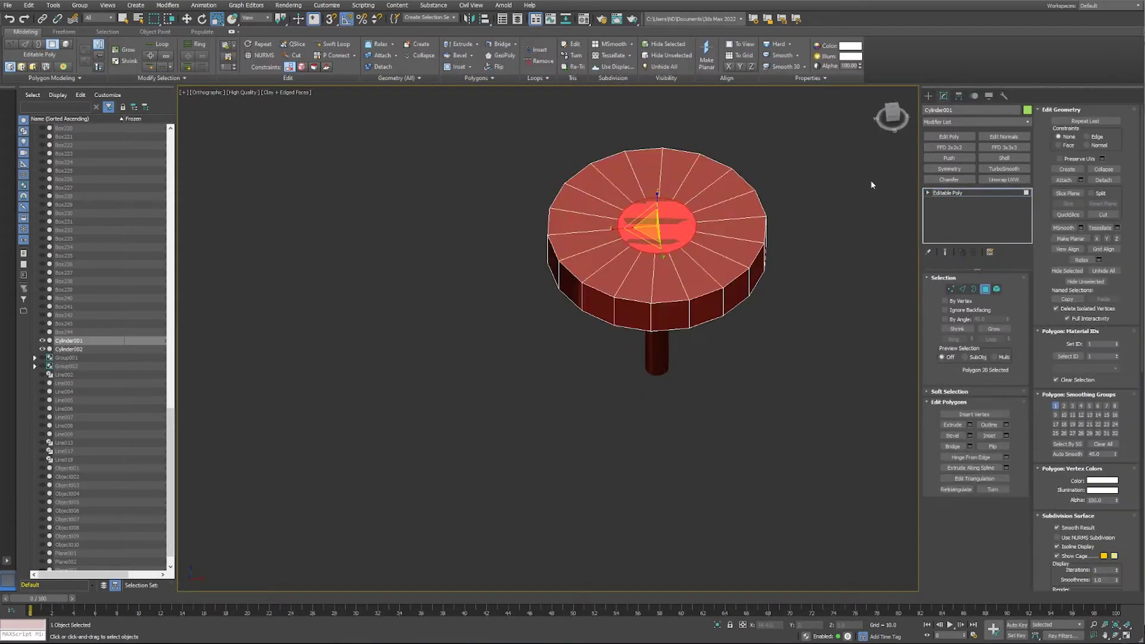
left_click(949, 180)
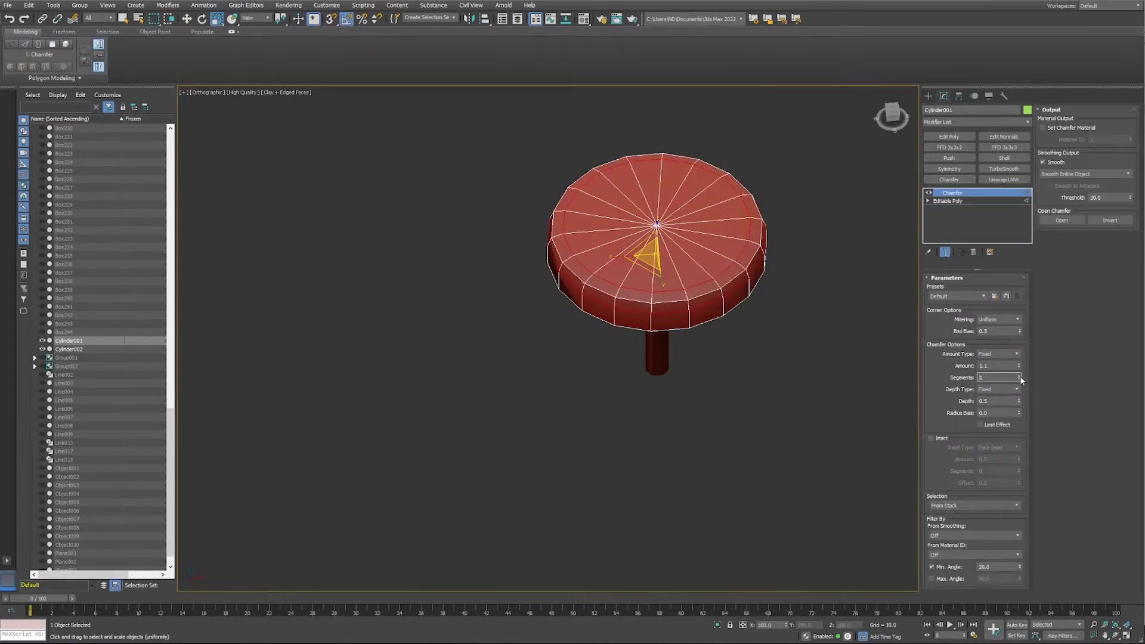
left_click(1019, 376)
left_click(1020, 375)
middle_click_drag(732, 256, 732, 277, "alt")
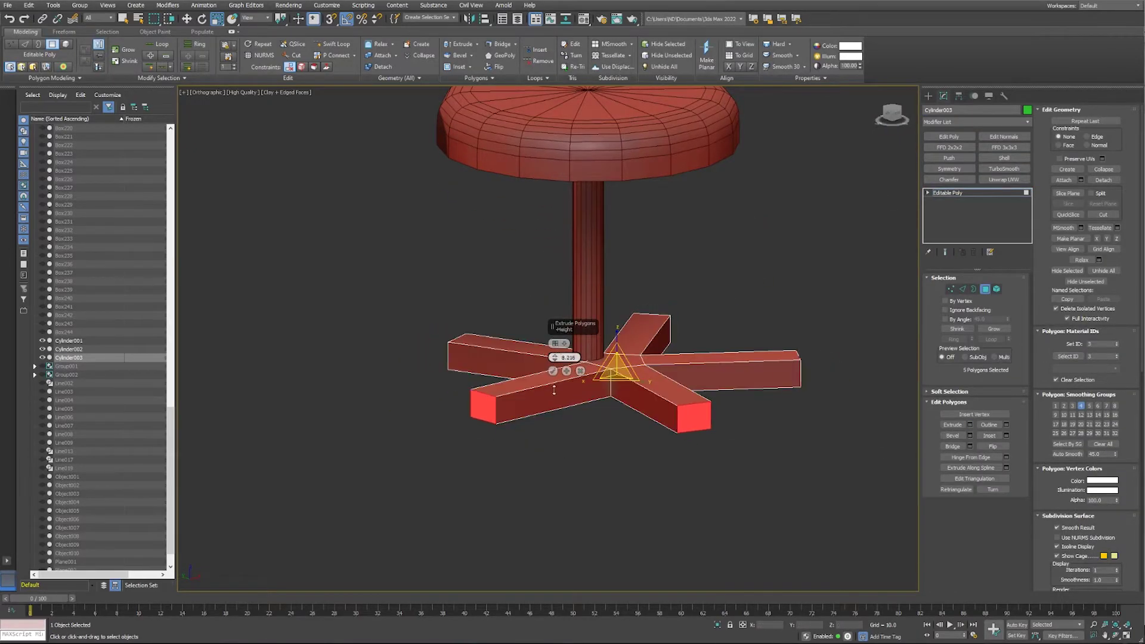
Step: Align the base under the pole and extrude and bevel the five leg-end faces
key("4")
key("alt+a")
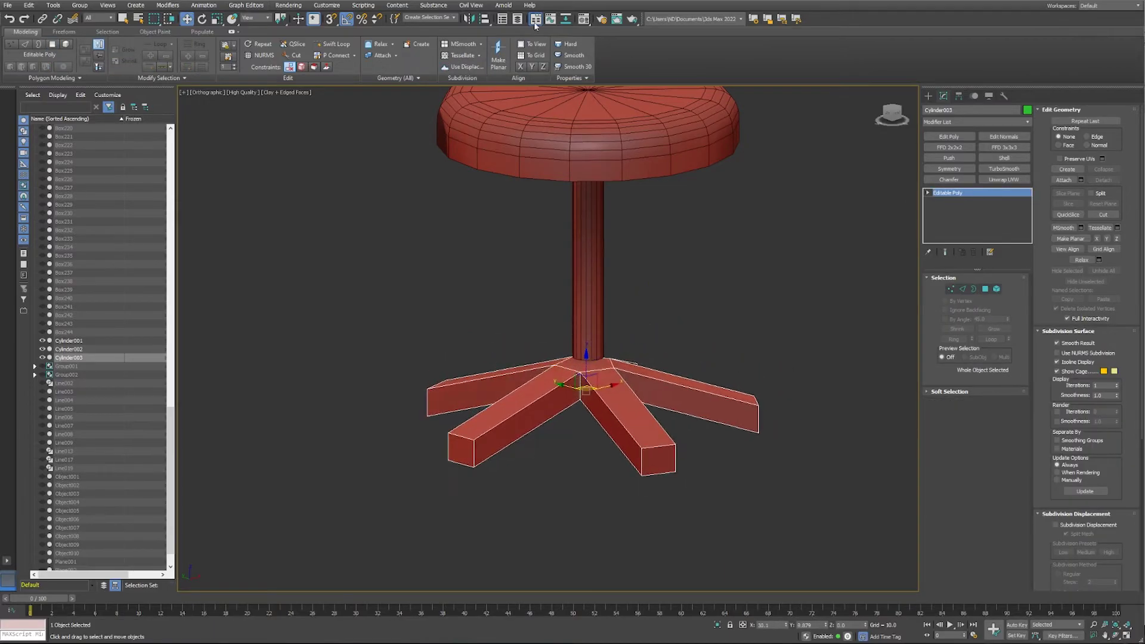
left_click(562, 410)
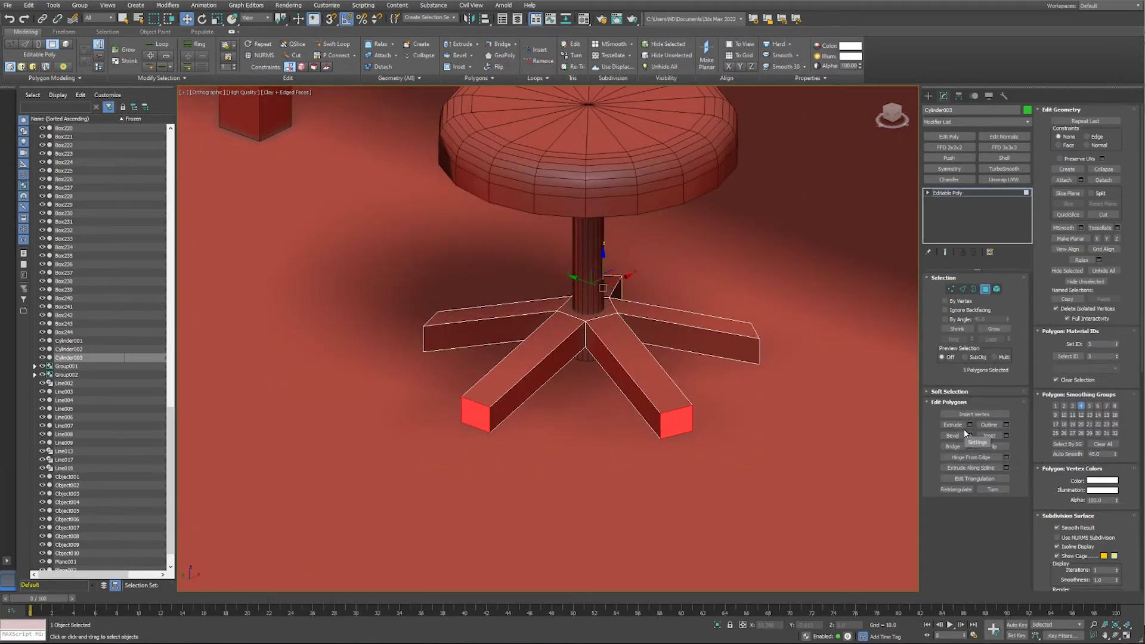
left_click(970, 425)
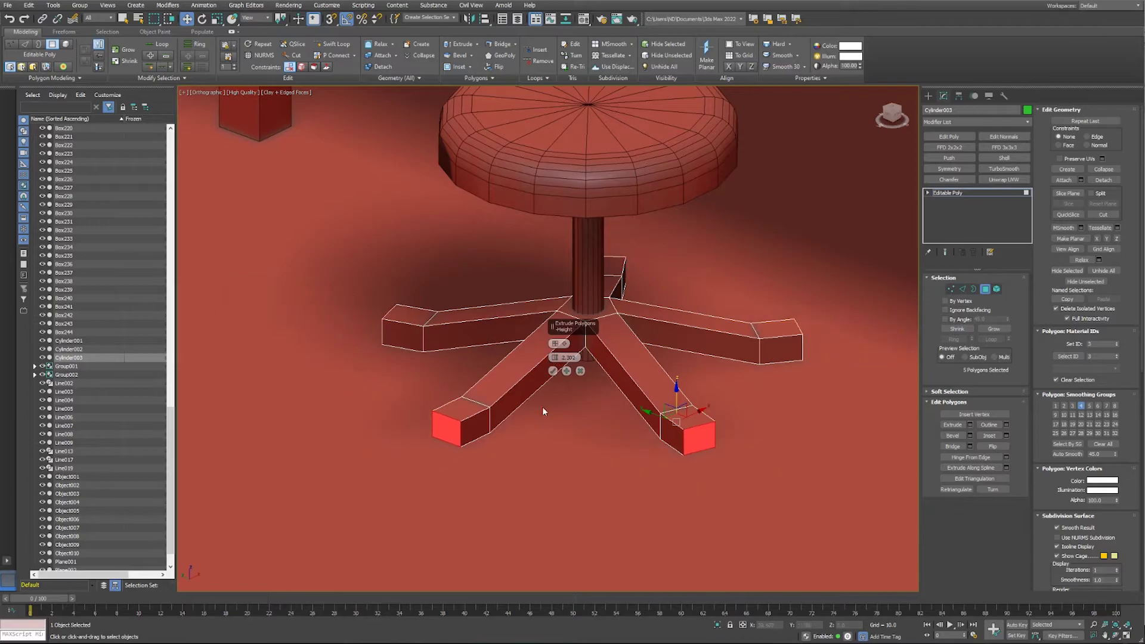
left_click(970, 425)
left_click_drag(555, 358, 553, 372)
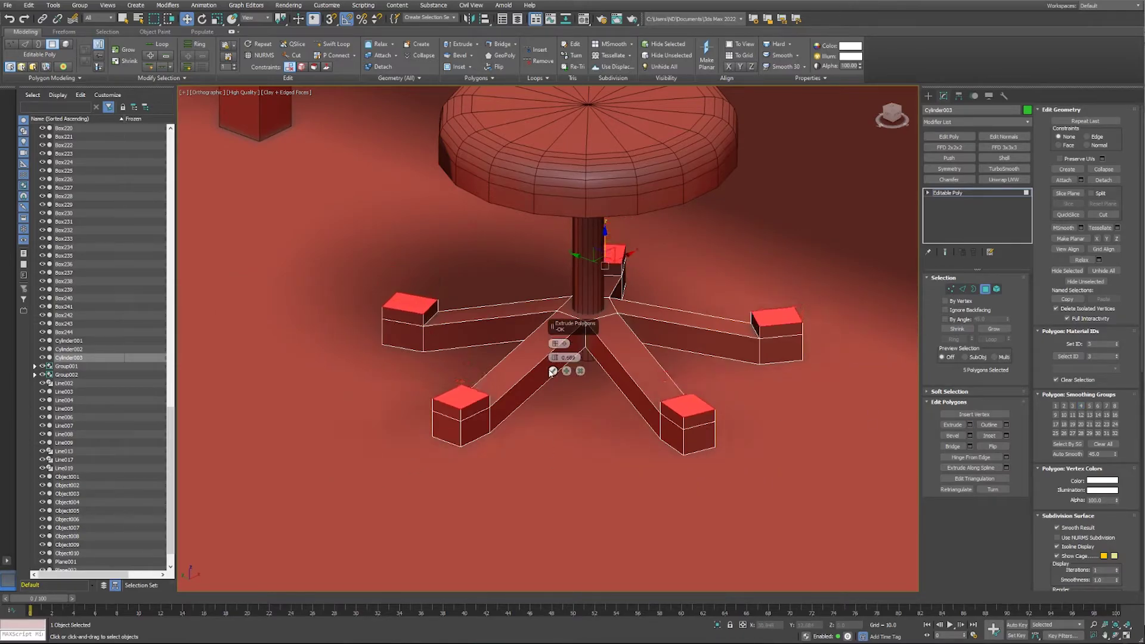
left_click(981, 295)
Step: Orbit above the stool, select its pole, and draw a small caster cylinder beside the base
middle_click_drag(596, 310, 602, 335, "alt")
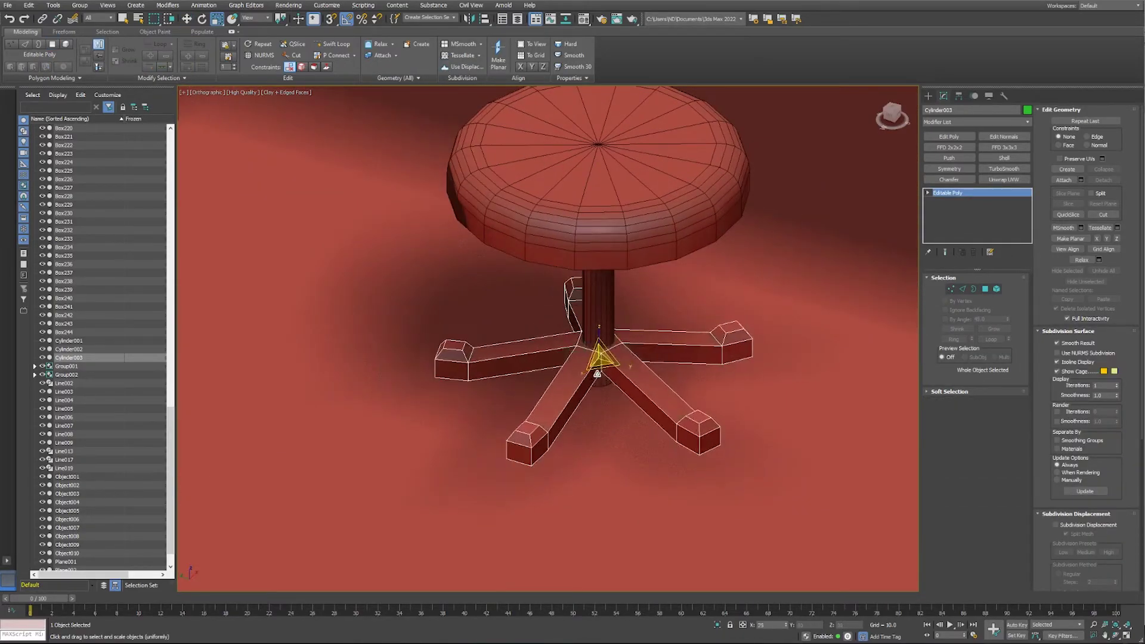
key("w")
left_click(604, 314)
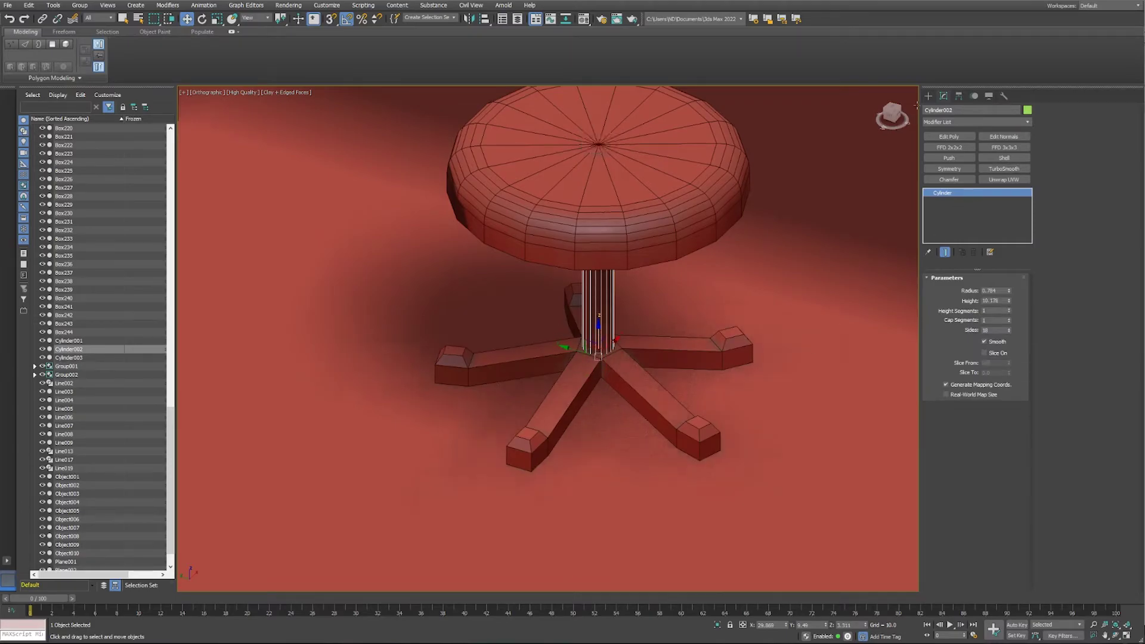
left_click_drag(750, 460, 770, 462)
left_click(746, 453)
Step: Try aligning the small cylinder to the stool base, then delete it and undo
key("e")
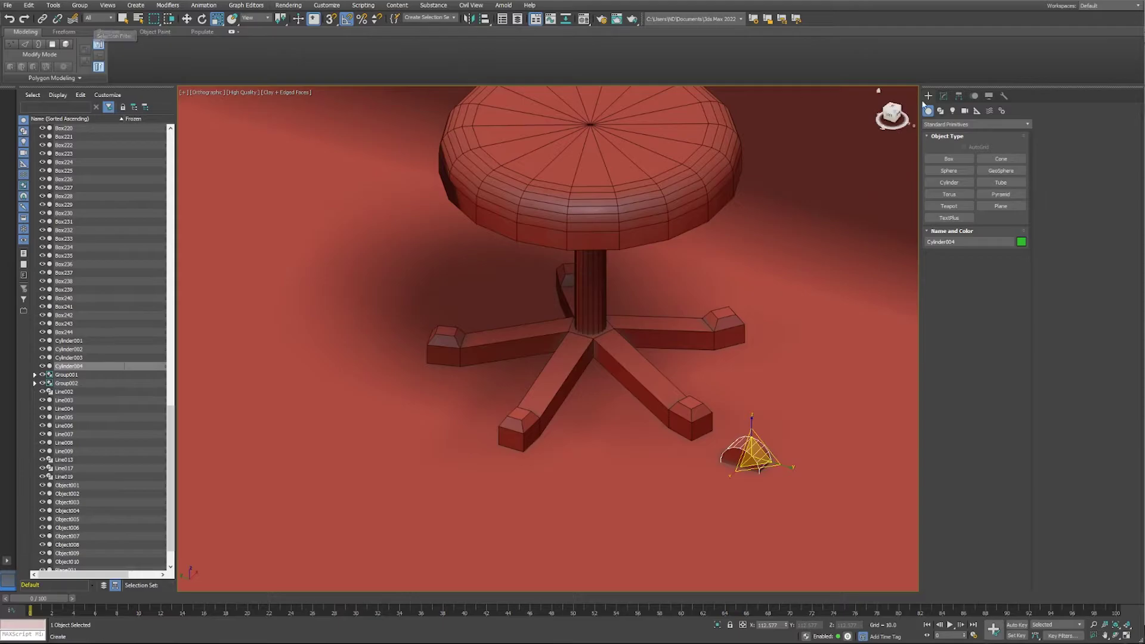
left_click(959, 95)
key("alt+a")
left_click(591, 286)
left_click(573, 396)
key("w")
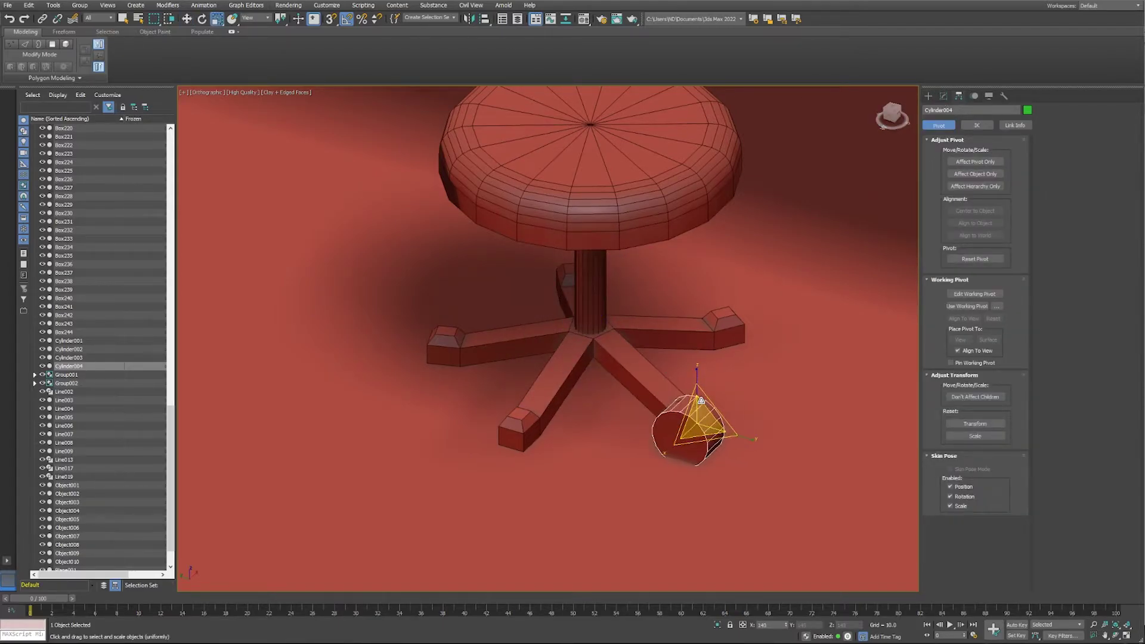
key("Delete")
left_click(640, 360)
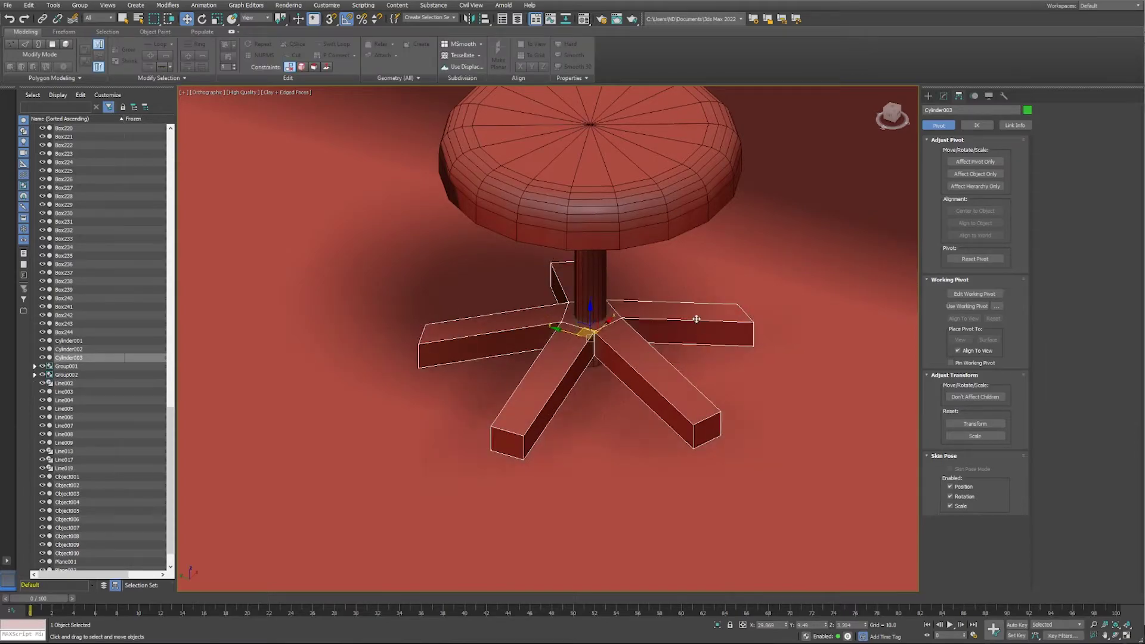
key("ctrl+z")
key("ctrl+z")
key("ctrl+z")
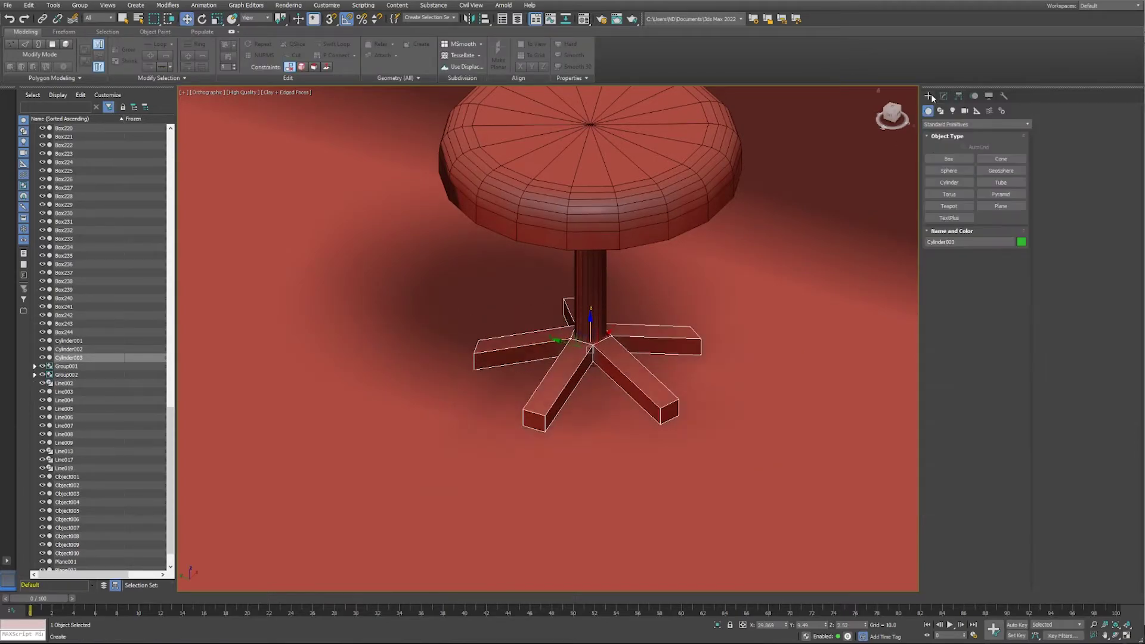
Step: Draw a wheel cylinder on its side and convert a copy above it to Editable Poly
left_click_drag(727, 433, 699, 454)
key("e")
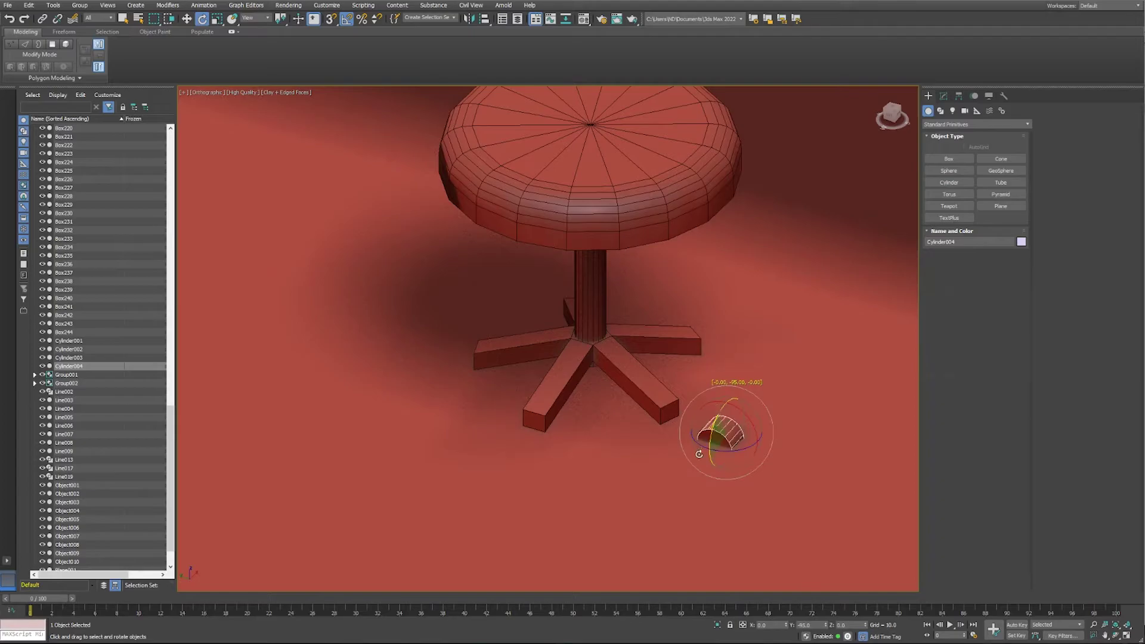
scroll(731, 395, "up", 5)
left_click_drag(729, 418, 727, 286, "shift")
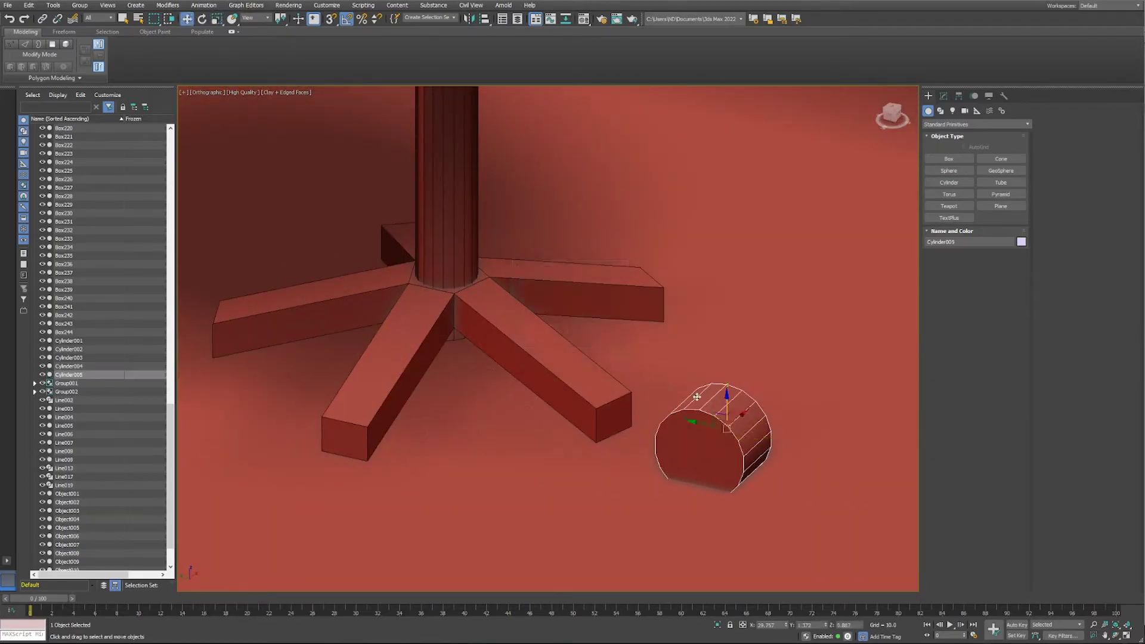
left_click(944, 96)
right_click(949, 193)
left_click(1003, 265)
Step: Delete the copy's lower half for a half-round cover and move the caster to a leg end
middle_click_drag(716, 298, 764, 305, "alt")
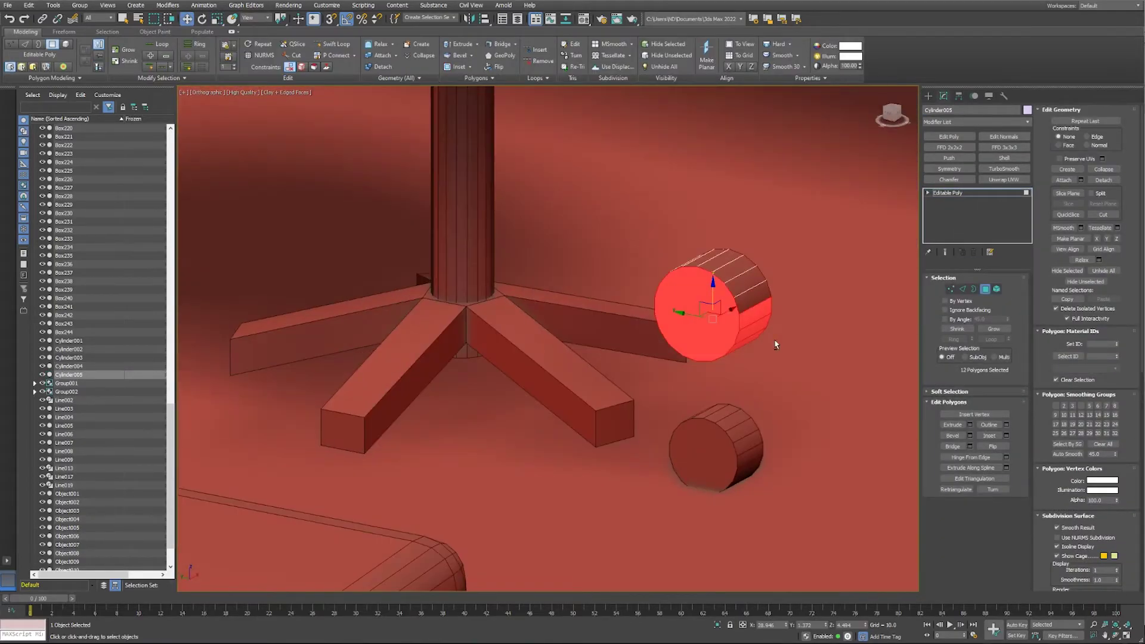
key("Delete")
key("2")
key("2")
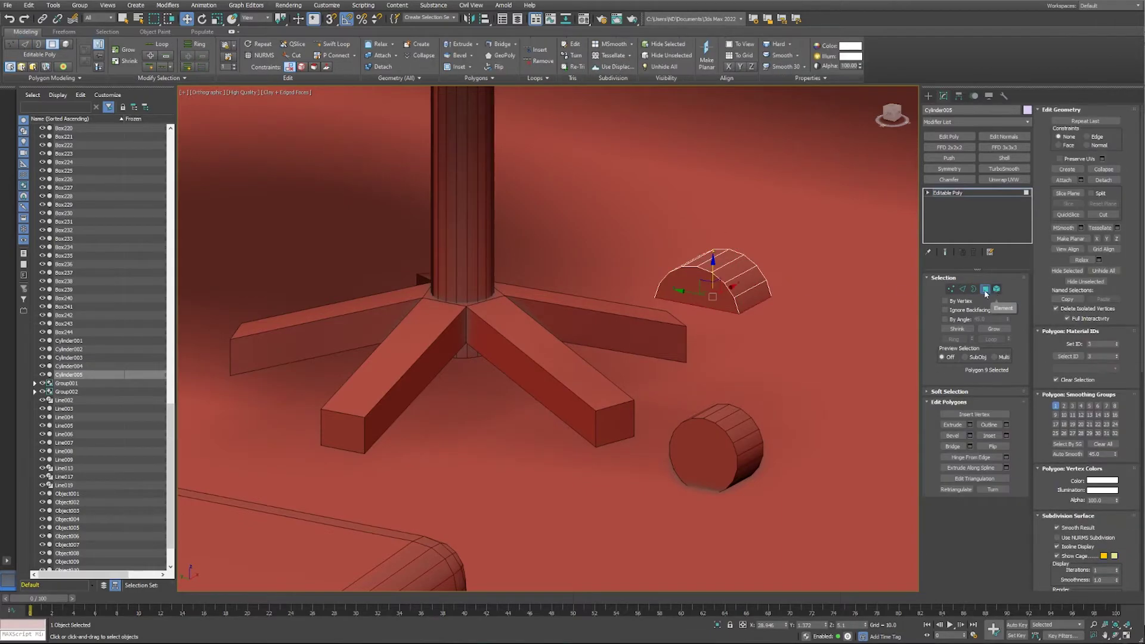
left_click_drag(704, 280, 716, 429)
middle_click_drag(716, 430, 716, 467, "alt")
left_click_drag(716, 467, 599, 426)
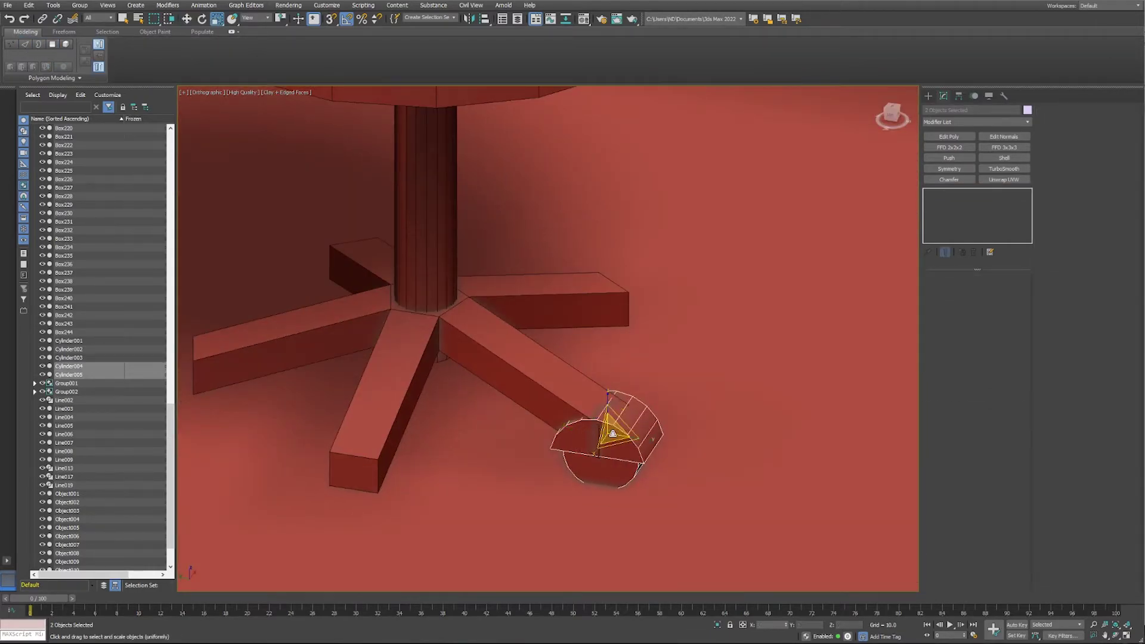
Step: Shift-copy the caster onto the other legs and rotate the wheels into place
scroll(607, 402, "down", 5)
mouse_move(448, 455)
left_mouse_down("shift")
mouse_move(333, 376)
mouse_move(437, 304)
mouse_move(635, 334)
left_mouse_up("shift")
left_click(567, 349)
left_click(566, 349)
key("e")
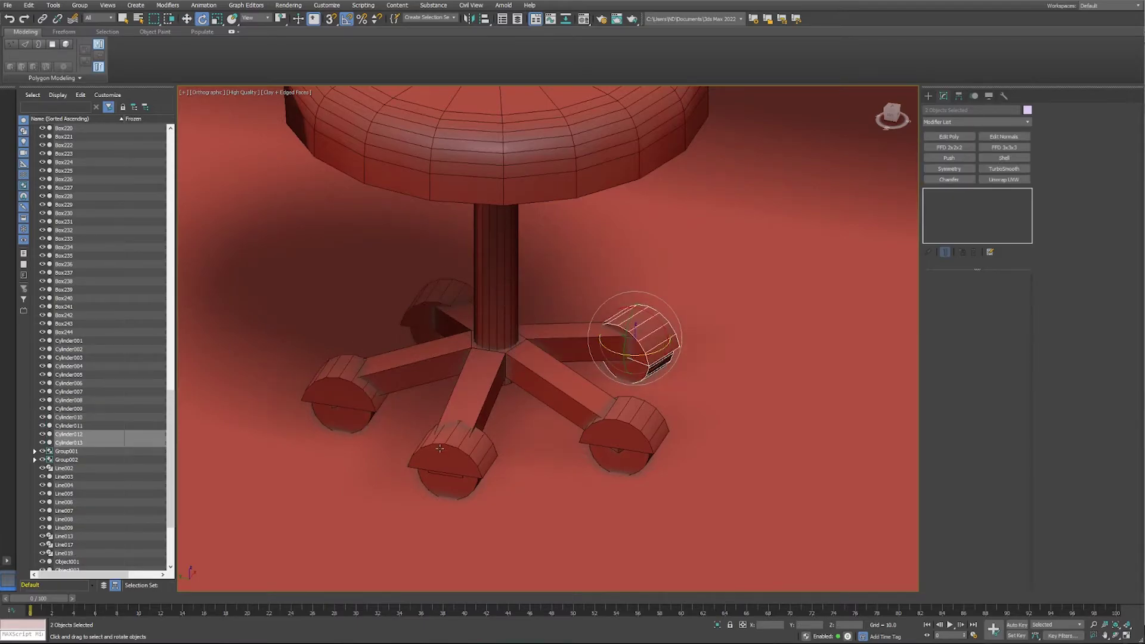
left_click(453, 453)
left_click(621, 440)
left_click(434, 319)
Step: Scale the base's leg-end faces and turn off edged-faces display
key("w")
left_click(537, 370)
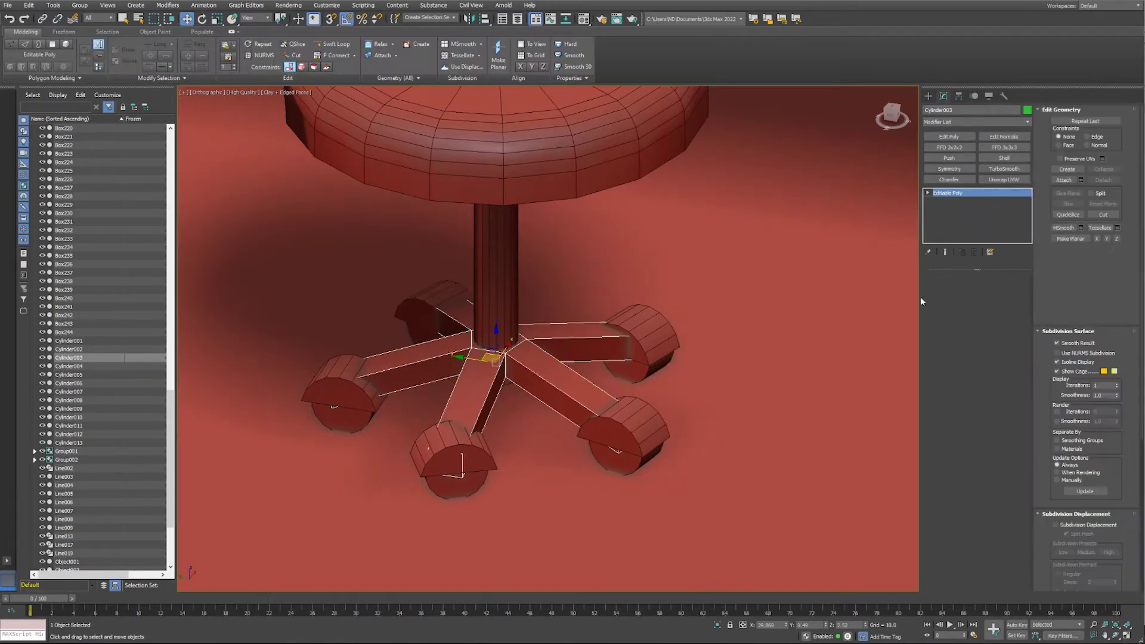
key("1")
key("4")
key("r")
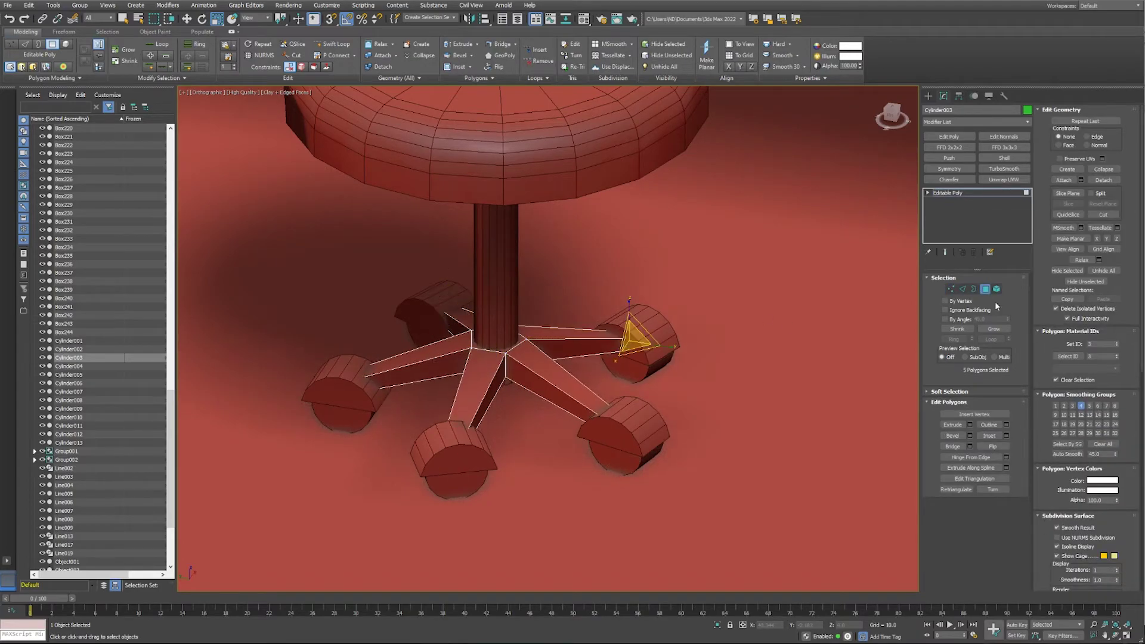
key("4")
key("F4")
scroll(633, 403, "down", 5)
scroll(633, 402, "down", 5)
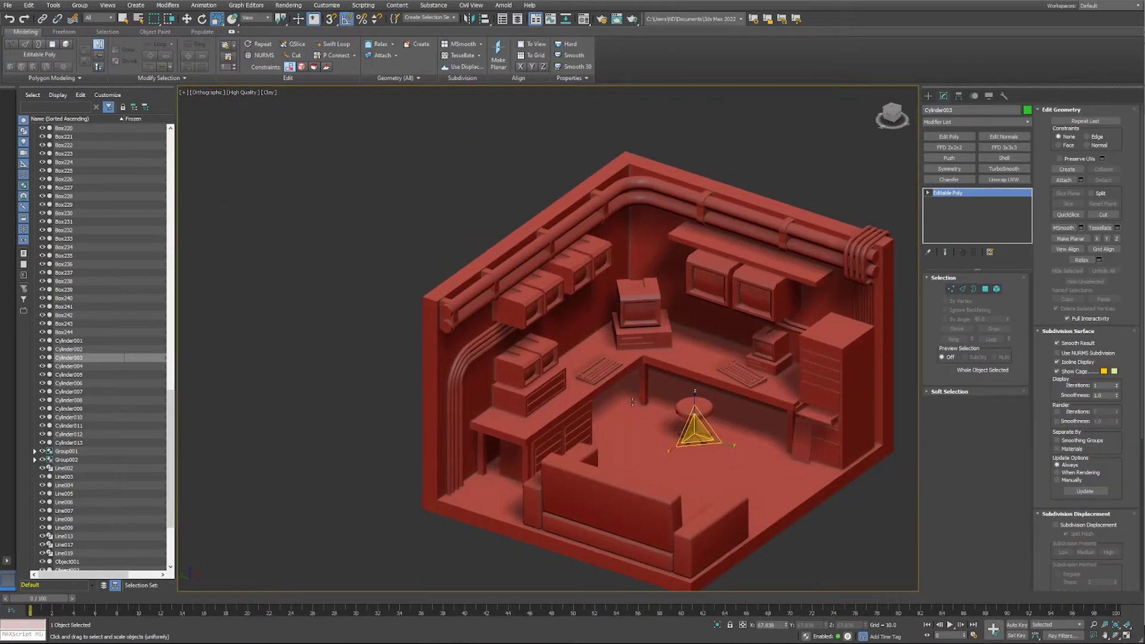
Step: Add a small box on the desk shelf and a copy beside it
left_click(949, 158)
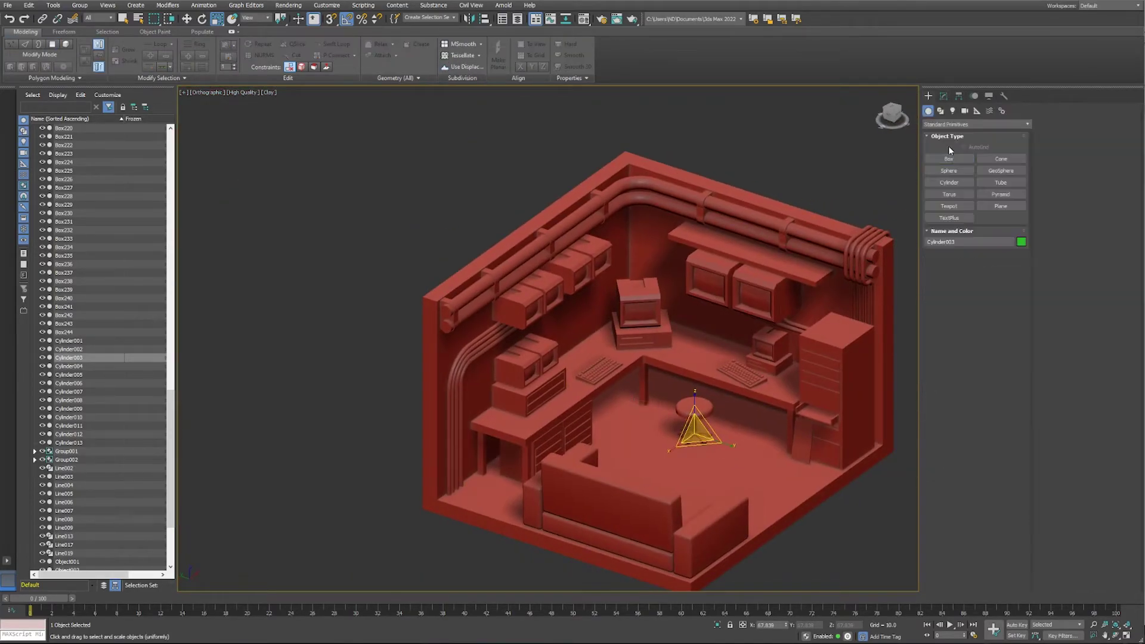
scroll(820, 447, "up", 5)
mouse_move(662, 486)
left_mouse_down()
mouse_move(704, 510)
mouse_move(774, 278)
left_mouse_up()
key("F4")
scroll(774, 278, "up", 3)
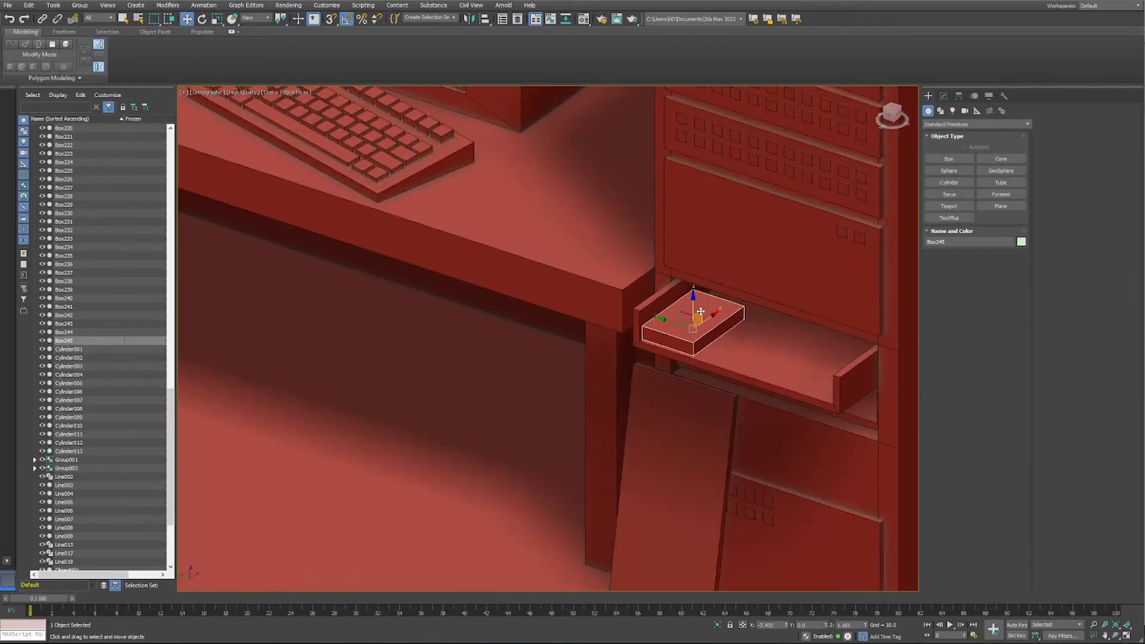
mouse_move(663, 326)
left_mouse_down("shift")
mouse_move(692, 299)
mouse_move(763, 351)
left_mouse_up("shift")
key("Return")
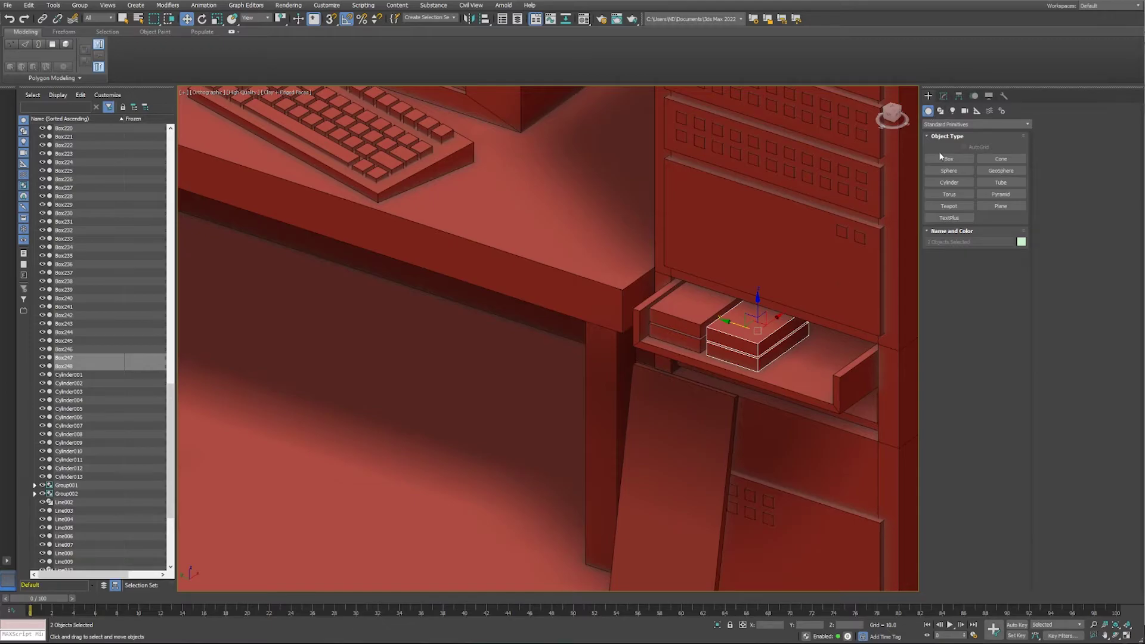
scroll(824, 279, "down", 5)
Step: Create a small cylinder beside the room for the lamp body
left_click(949, 182)
scroll(788, 417, "up", 3)
left_click_drag(783, 441, 800, 441)
left_click(790, 407)
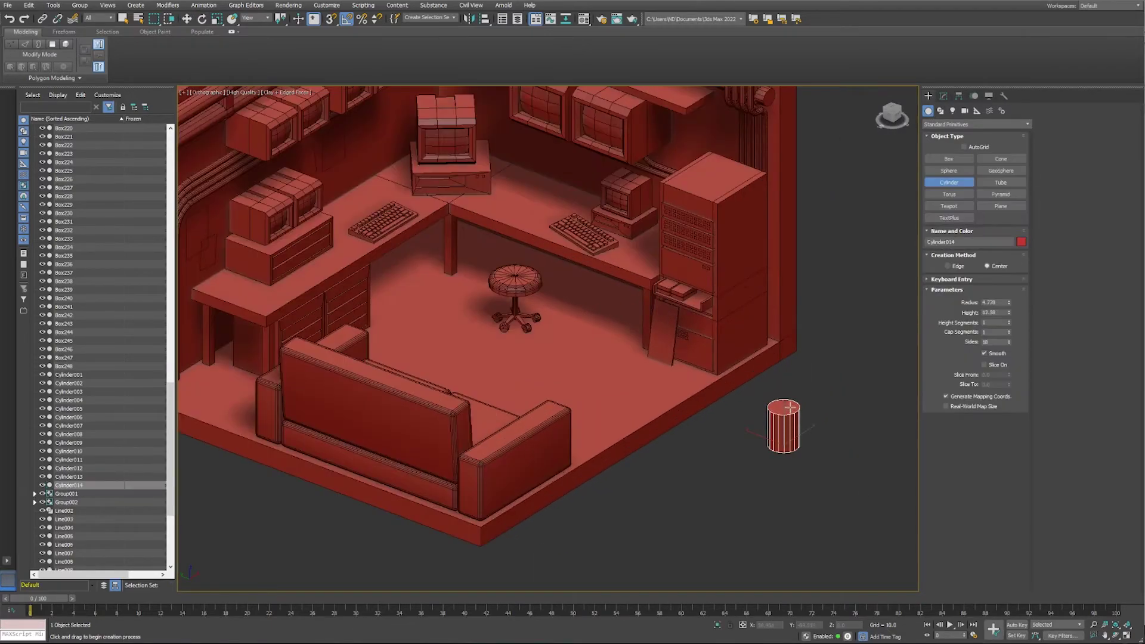
Step: Draw a bent line in the side view for the lamp's curved neck
key("l")
left_click(940, 110)
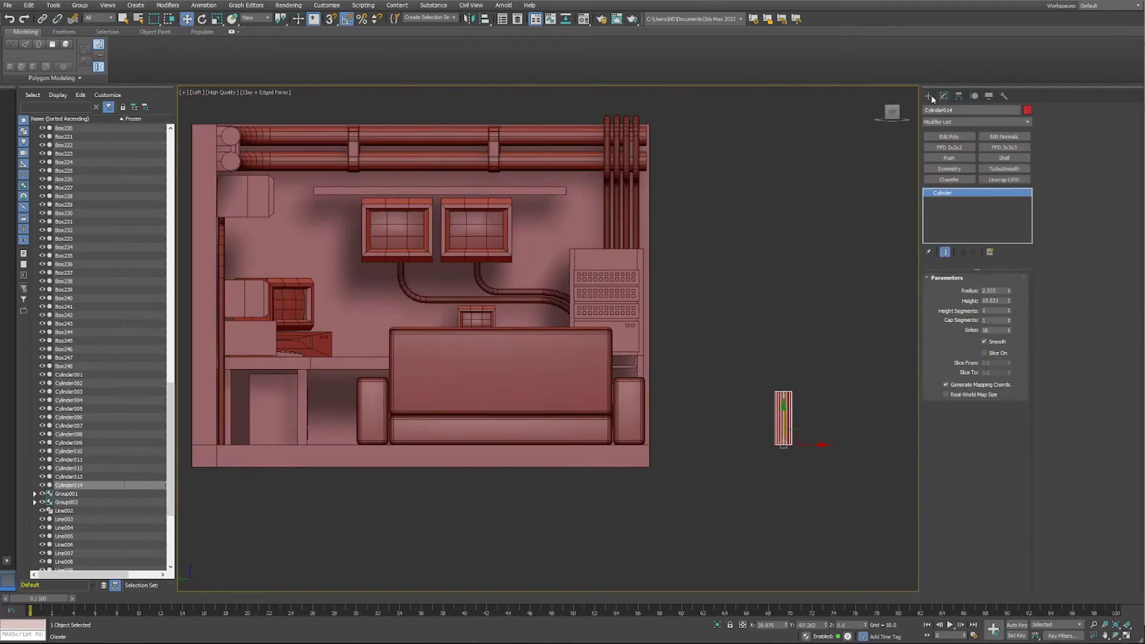
left_click(949, 171)
left_click(783, 392)
left_click(782, 351)
left_click(829, 351)
right_click(829, 351)
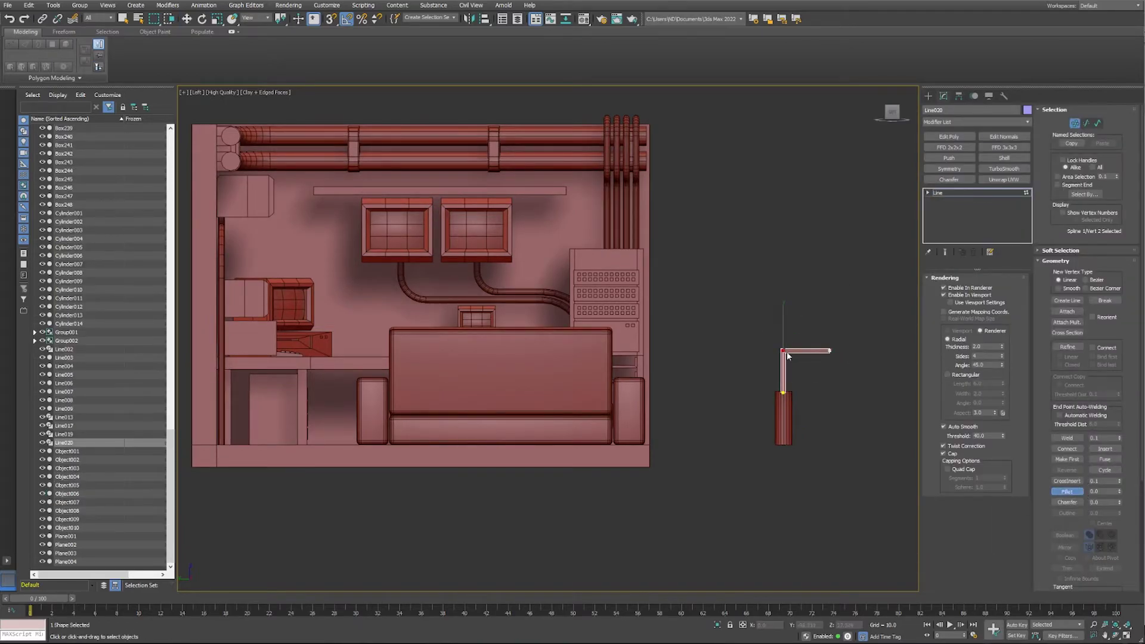
Step: Move, rotate and scale the lamp pieces onto the wall beneath the monitors
key("w")
middle_click_drag(787, 356, 901, 361, "alt")
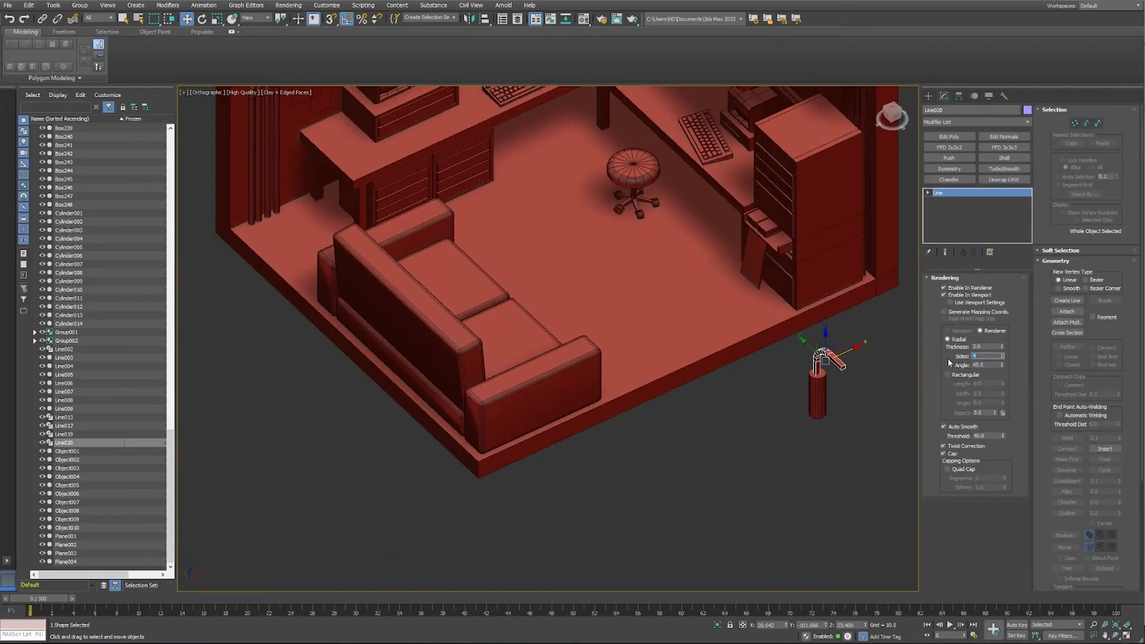
left_click(818, 397, "ctrl")
left_click_drag(825, 358, 618, 159)
key("z")
key("e")
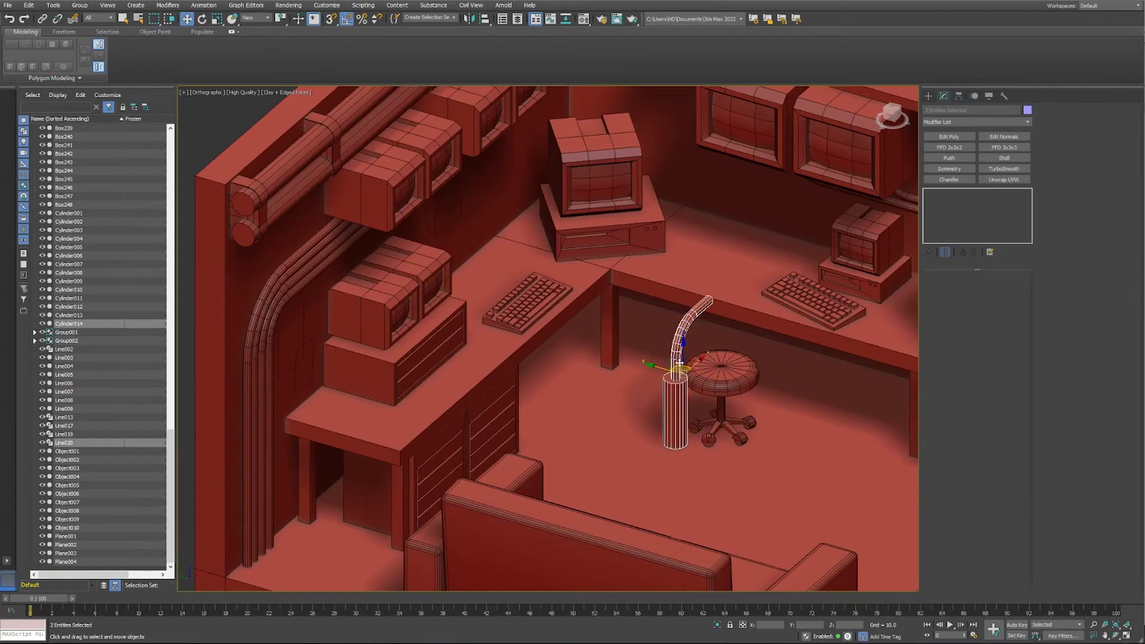
left_click_drag(679, 363, 703, 269)
key("r")
middle_click_drag(703, 268, 704, 364, "alt")
key("shift+z")
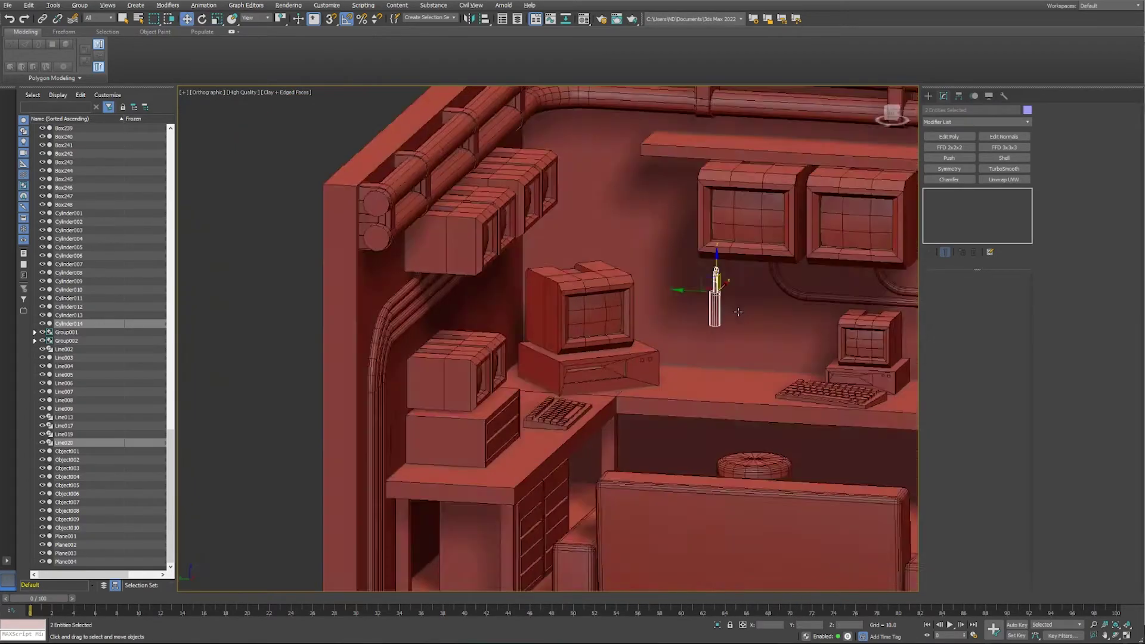
key("shift+z")
key("shift+z")
key("shift+z")
key("shift+z")
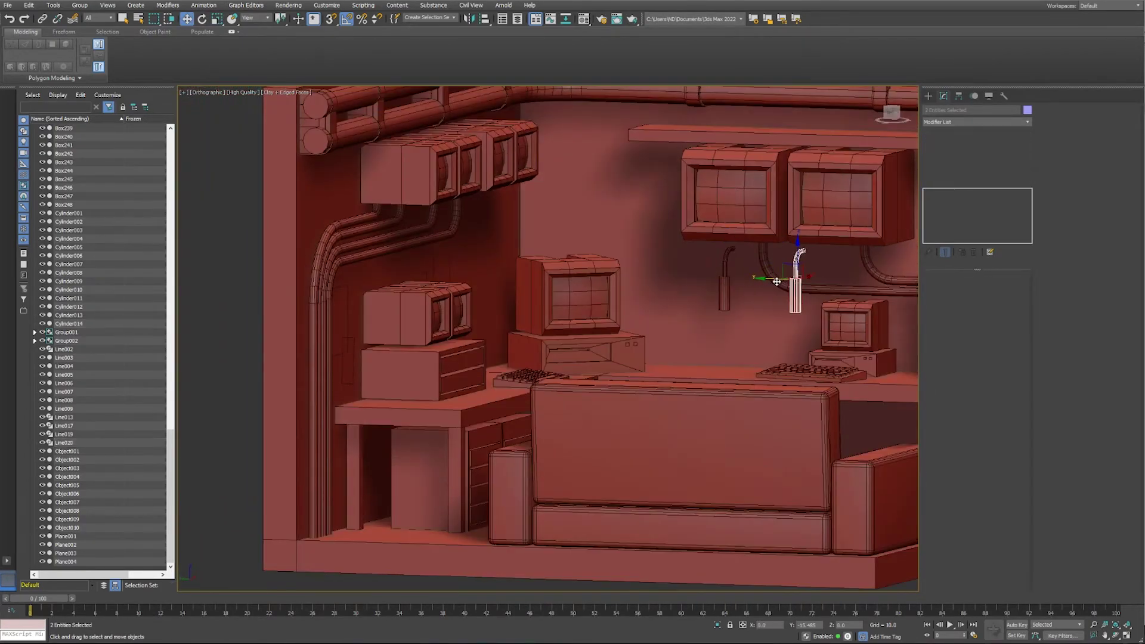
key("shift+z")
Step: Clone the lamp to another spot along the wall
key("shift+z")
left_click_drag(779, 340, 504, 337, "shift")
left_click(561, 362)
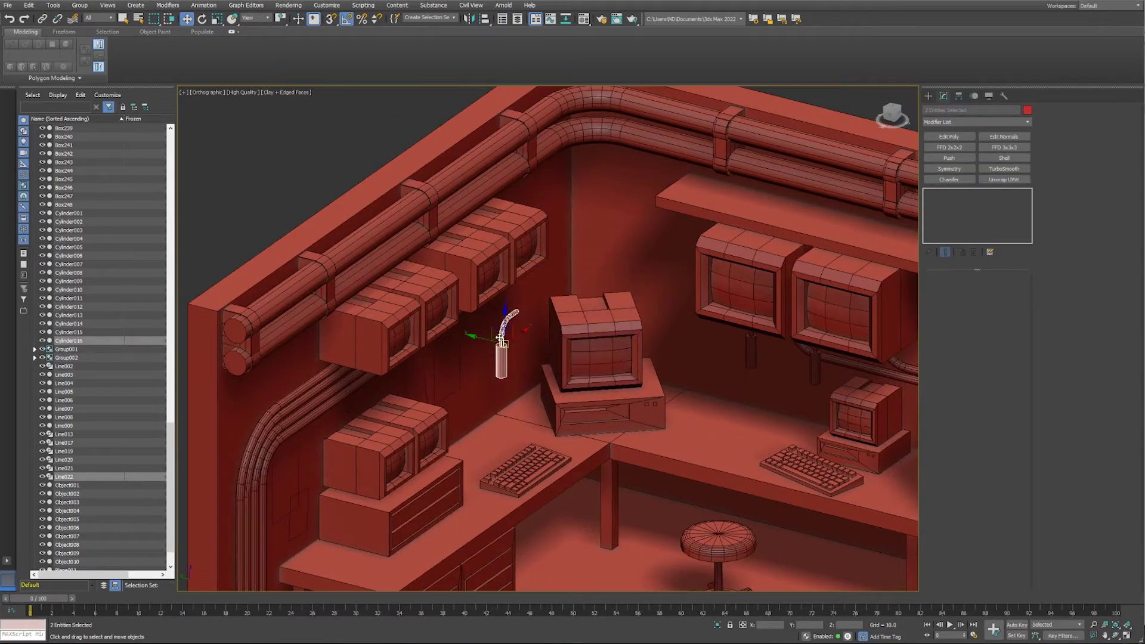
key("shift+z")
key("shift+z")
key("shift+z")
Step: Copy the cylinder shade downward, then undo the unwanted copy
key("r")
key("shift+z")
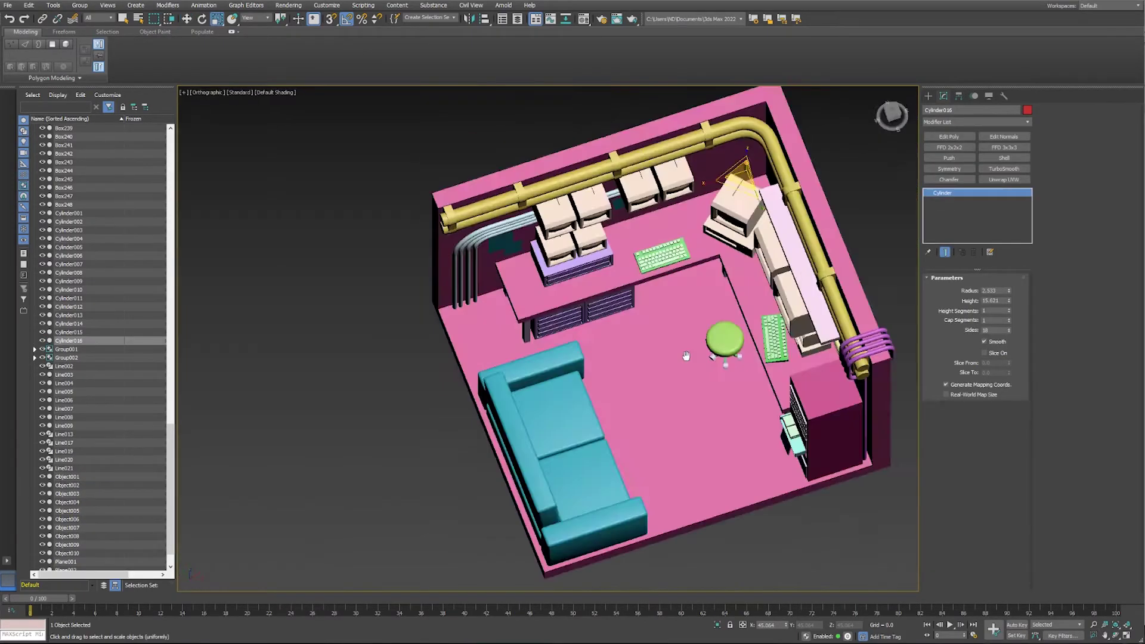
key("alt+w")
key("alt+w")
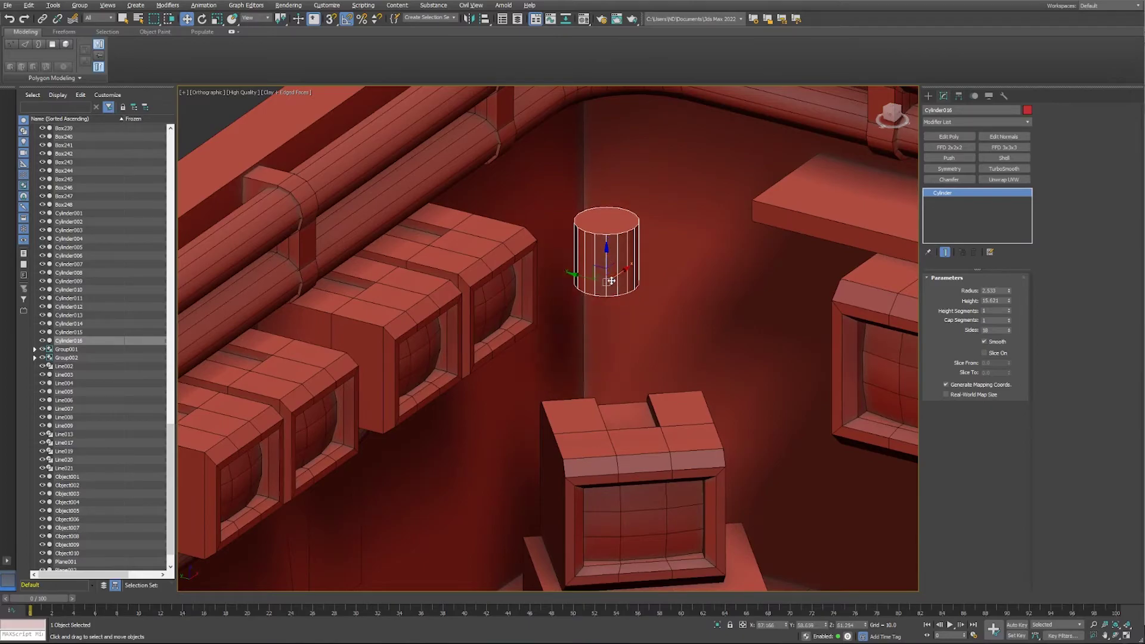
left_click_drag(597, 464, 574, 373, "shift")
key("Return")
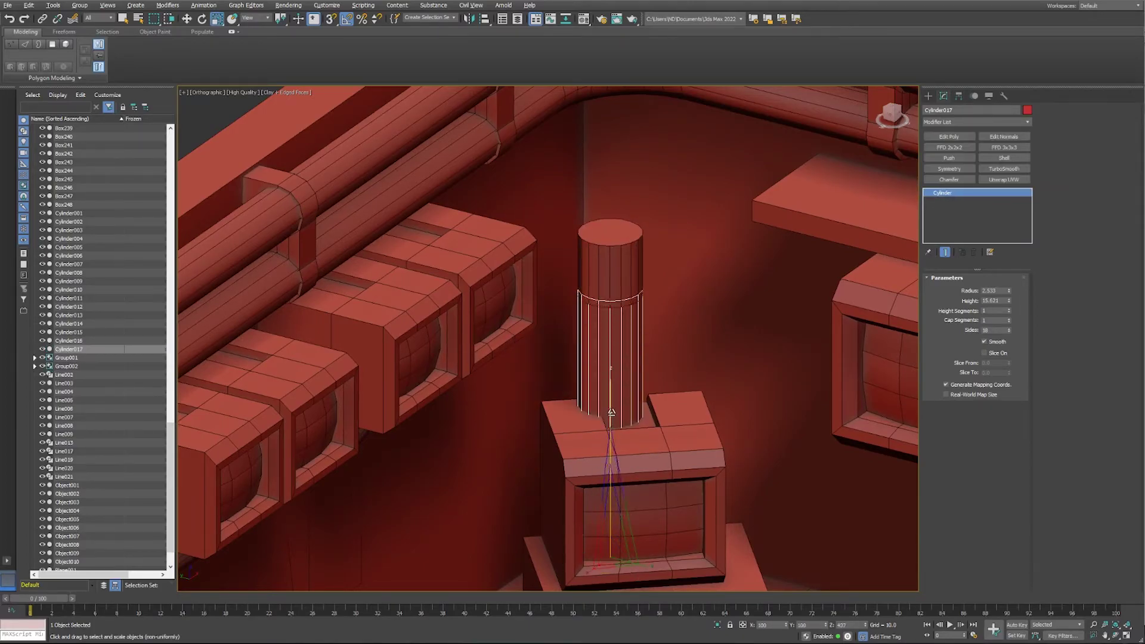
key("ctrl+z")
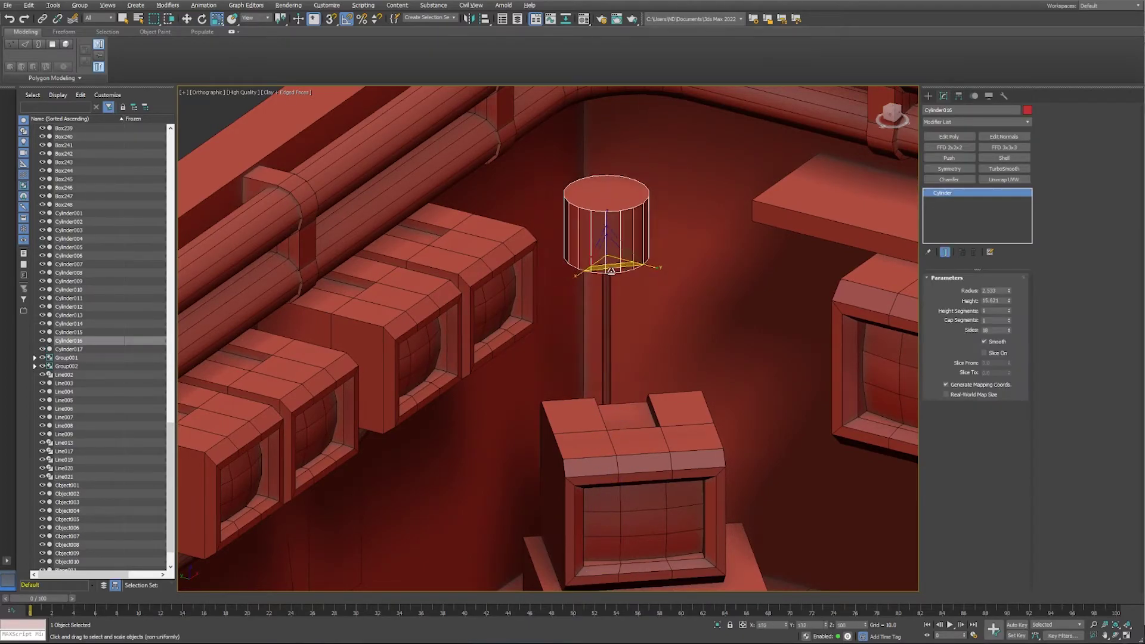
Step: Re-copy the cylinder toward the desk and stretch it into a tall lamp pole
key("shift+z")
key("w")
left_click_drag(621, 338, 436, 418, "shift")
key("Return")
key("shift+y")
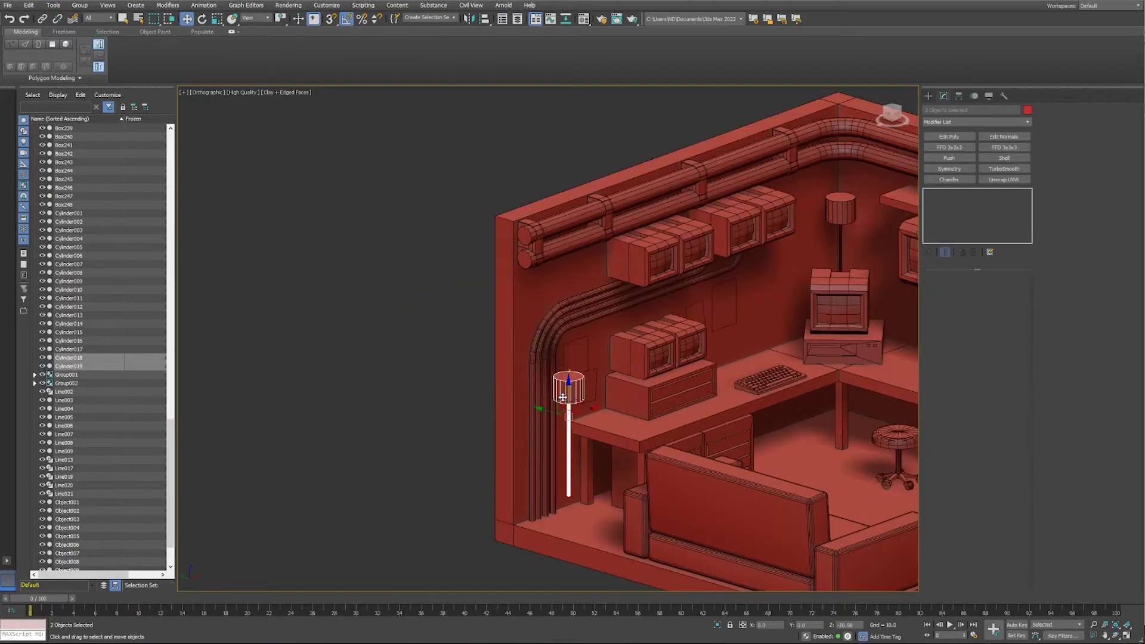
key("ctrl+z")
left_click_drag(1007, 310, 1007, 295)
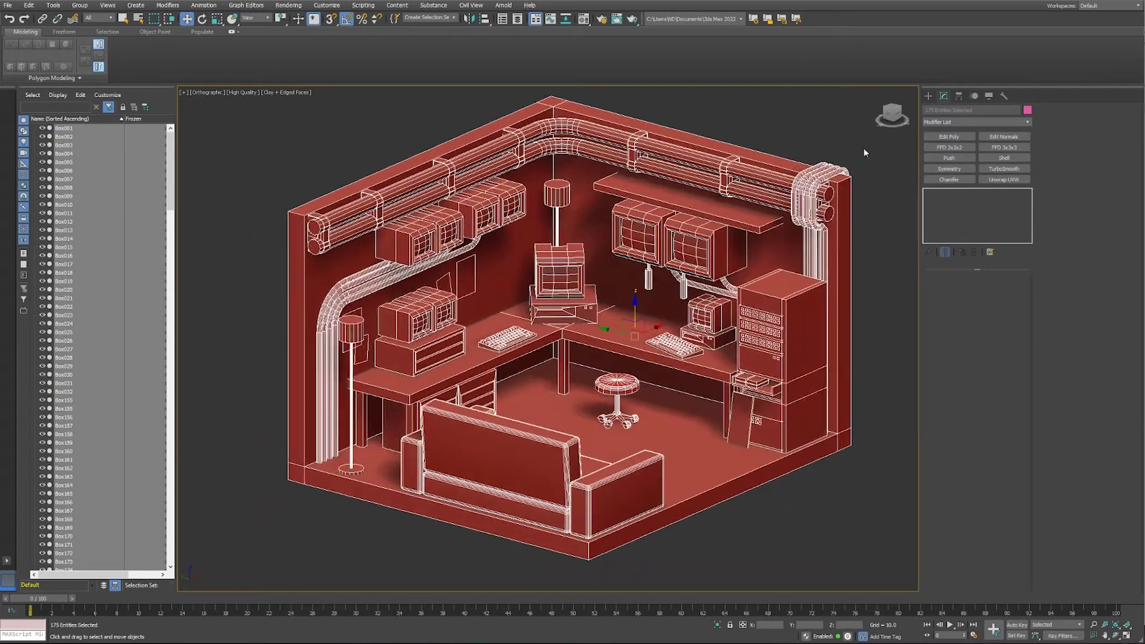
Step: Create a waste-bin cylinder and slide the spare keyboard along the upper shelf
left_click_drag(797, 513, 820, 513)
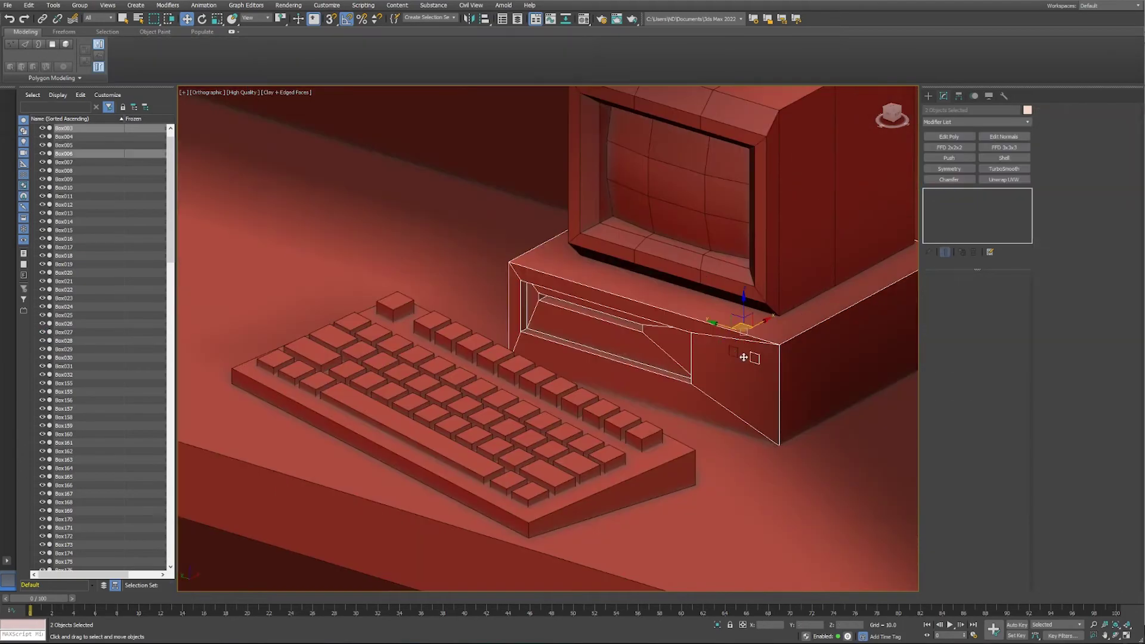
key("z")
key("e")
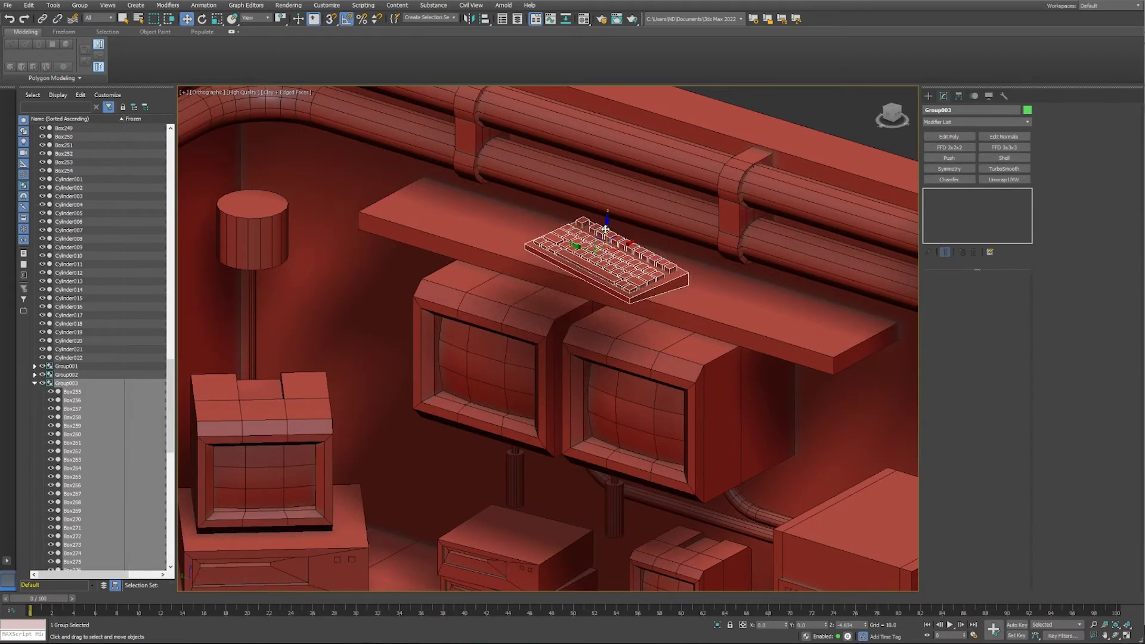
left_click_drag(588, 254, 465, 209)
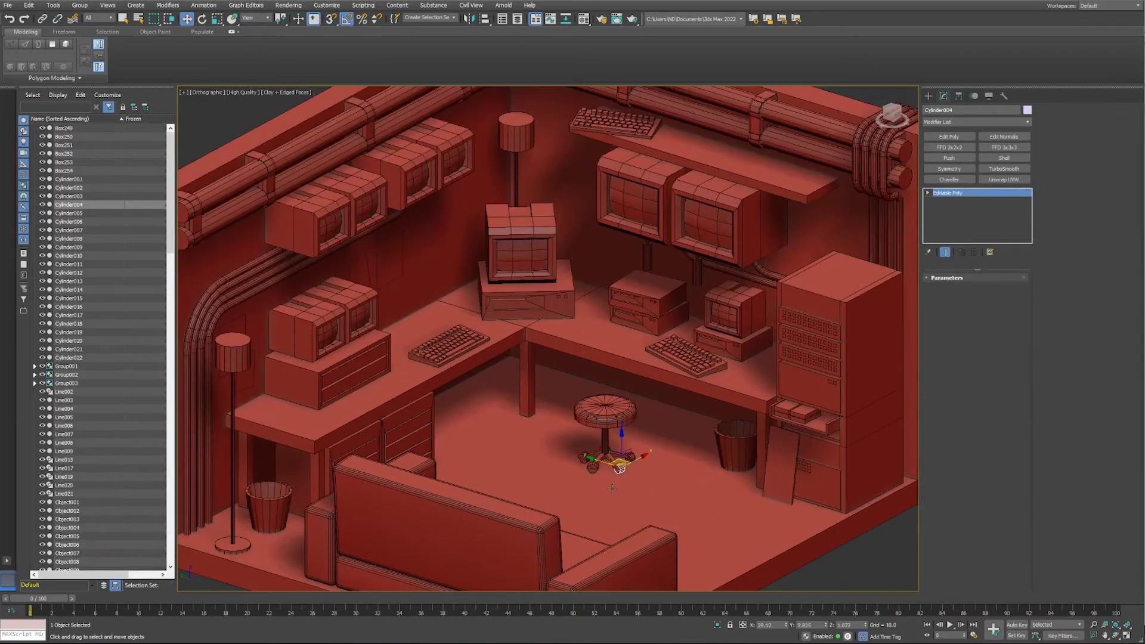
Step: Group the copied stool, place it beside the first, and open Render Setup
left_click(576, 334)
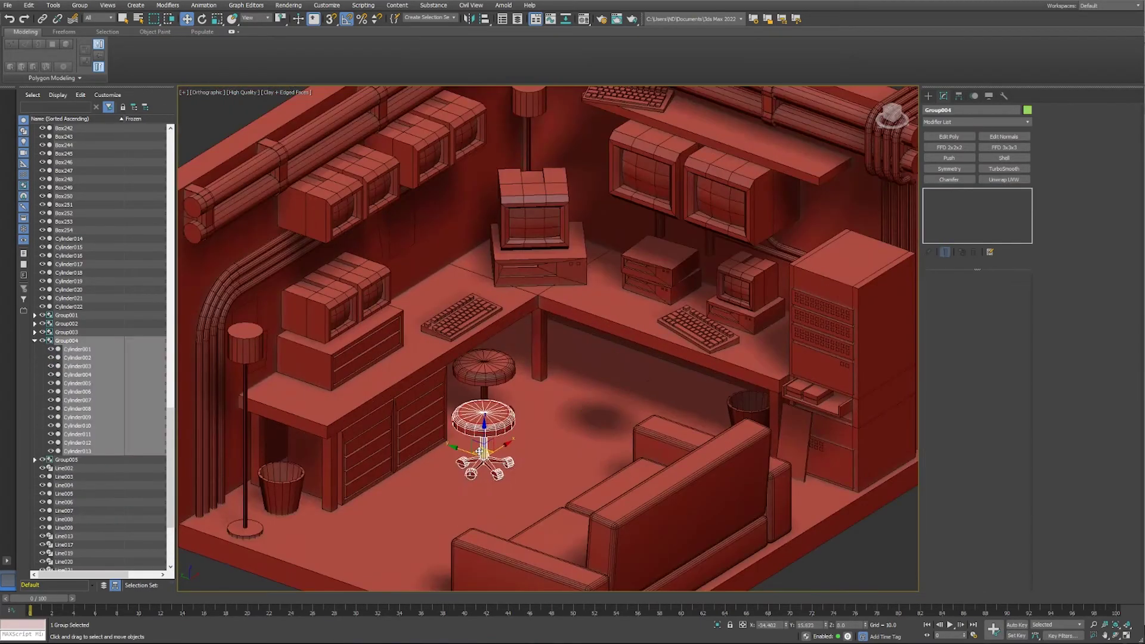
left_click_drag(475, 418, 499, 396)
scroll(548, 340, "down", 5)
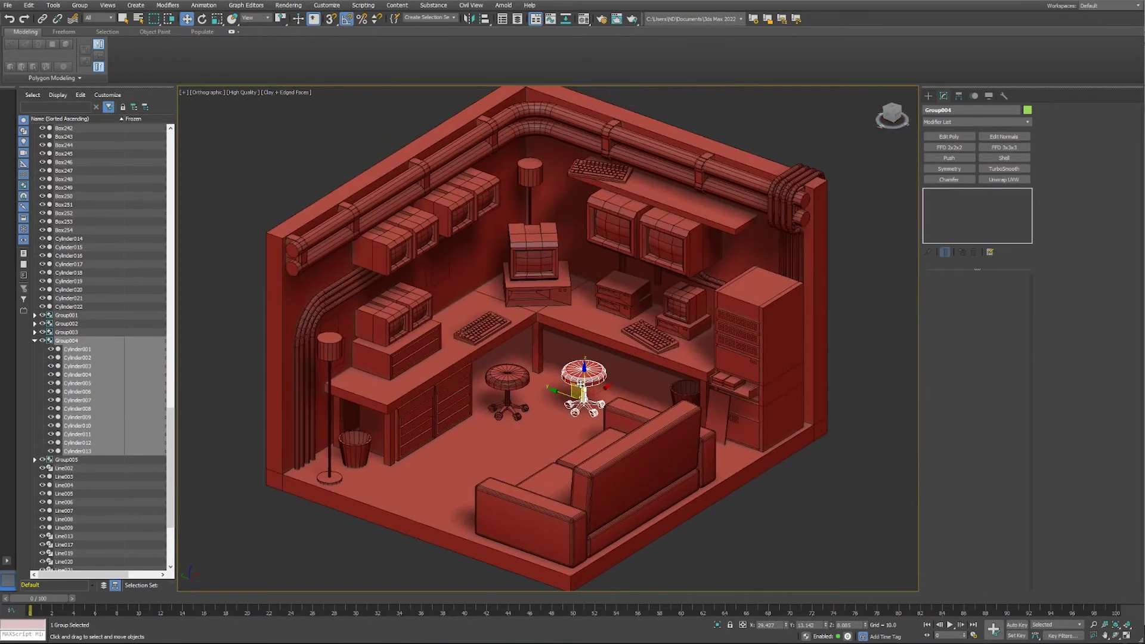
left_click(616, 498)
left_click(288, 5)
left_click(311, 30)
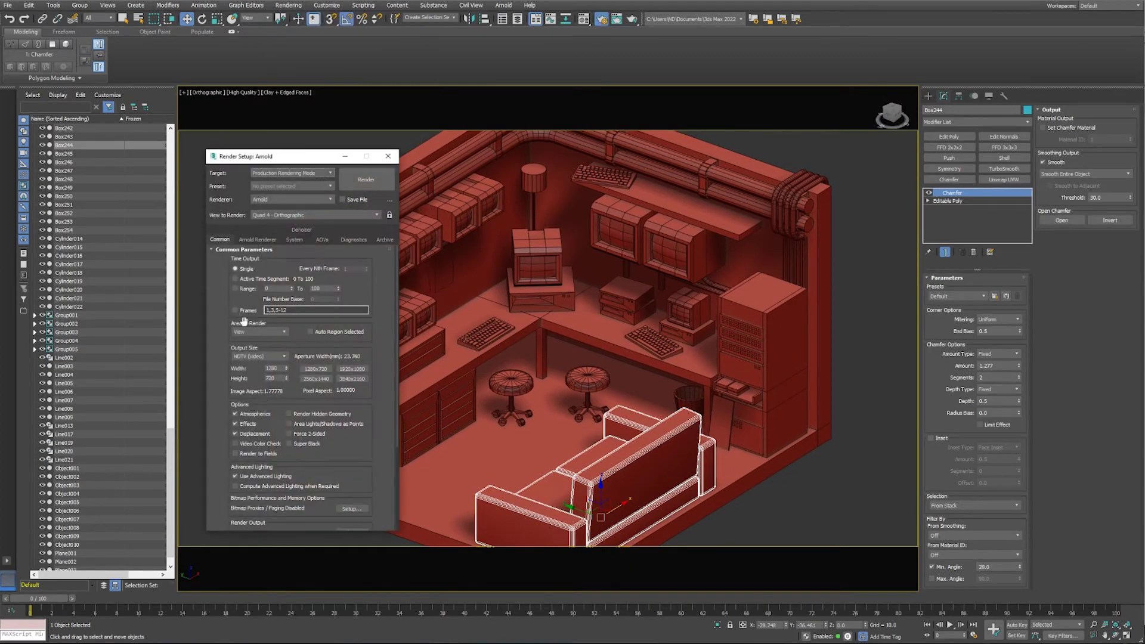
Step: Set the render output width and height to 2000 each
double_click(277, 370)
type("2000")
key("Tab")
type("2000")
key("Return")
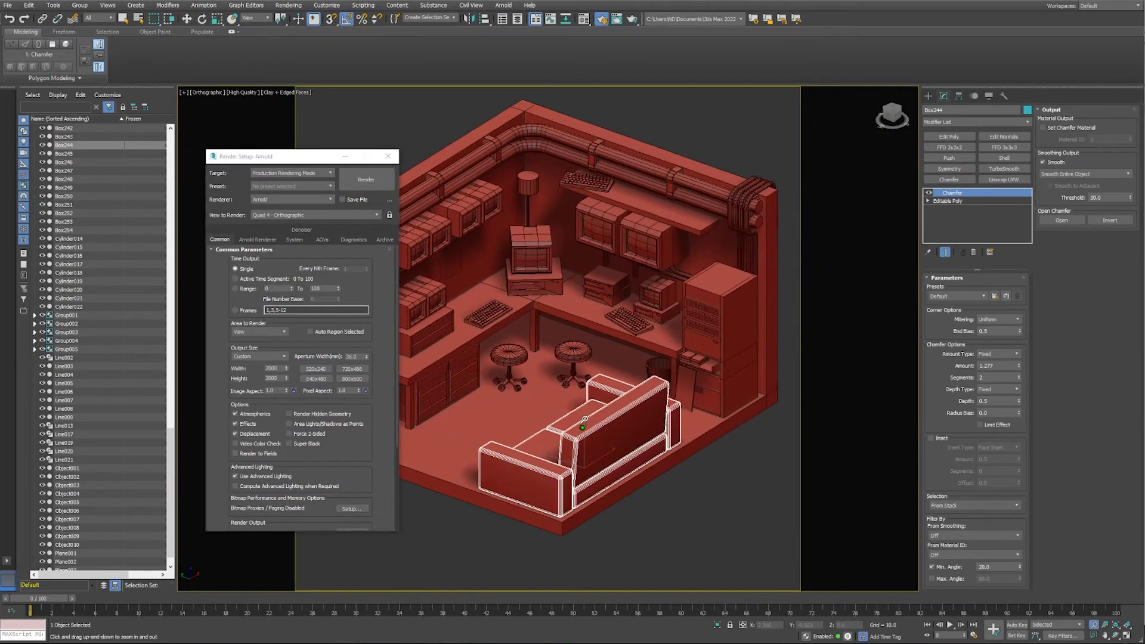
Step: Reopen Render Setup to check the Denoiser settings, then close it
left_click(388, 156)
left_click(288, 5)
left_click(310, 29)
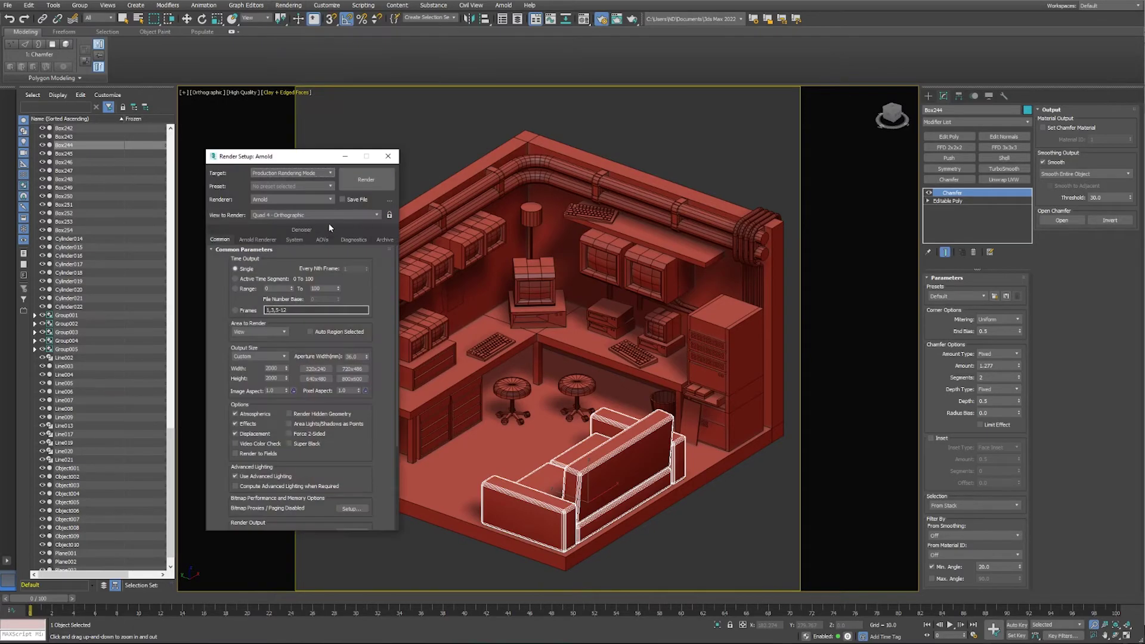
left_click(294, 230)
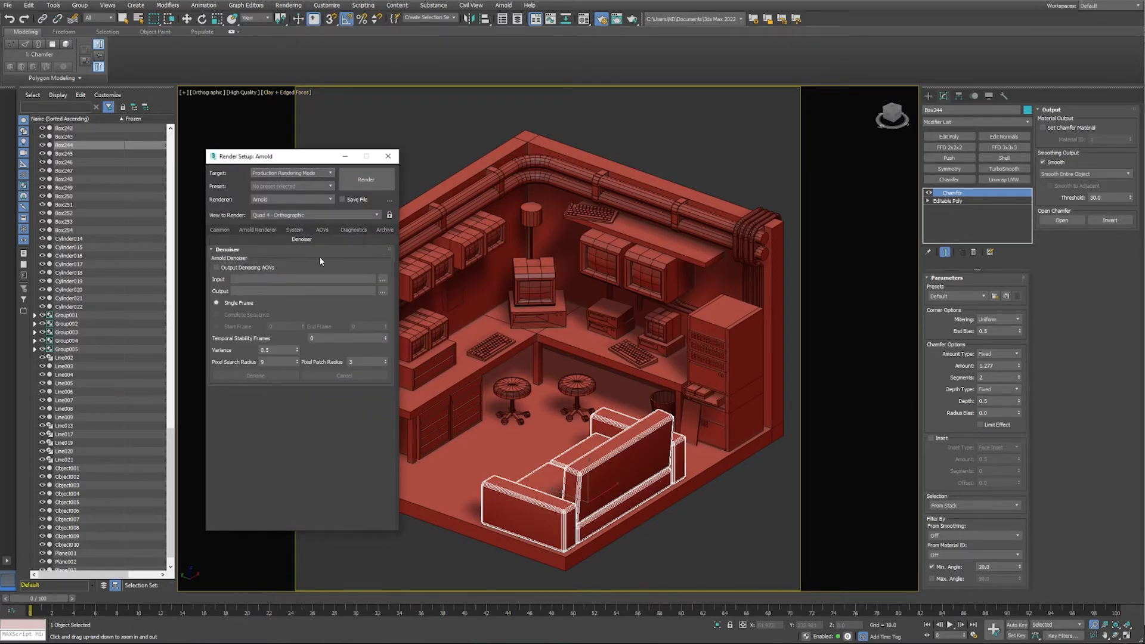
left_click(388, 157)
middle_click_drag(563, 344, 565, 336)
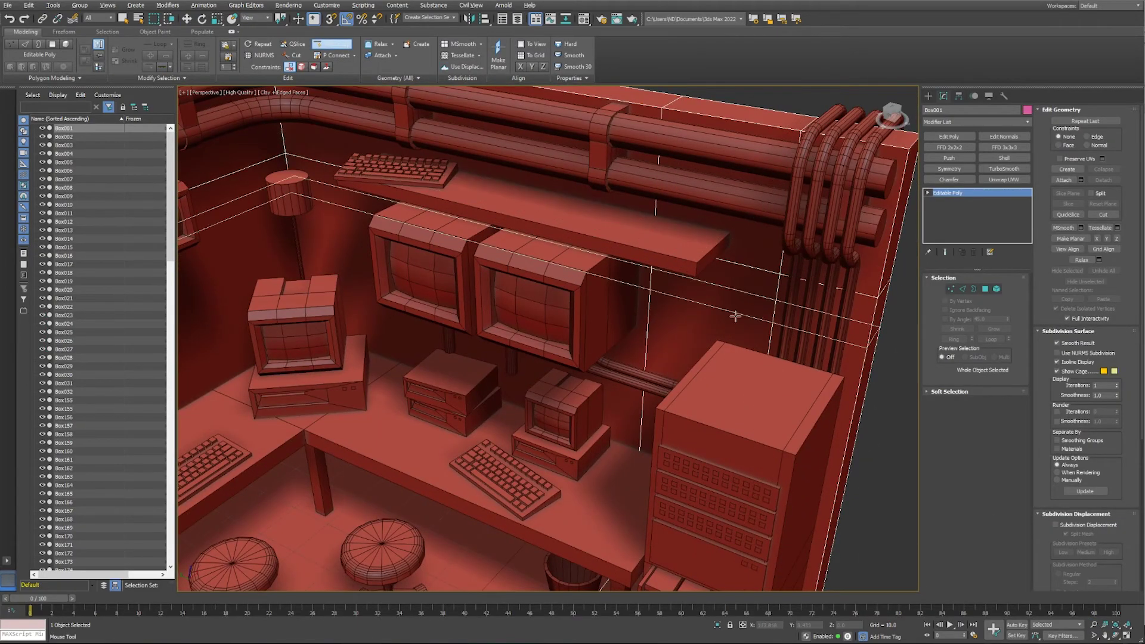
Step: Select the wall polygons inside the opening beside the monitors
left_click(986, 290)
left_click(711, 312)
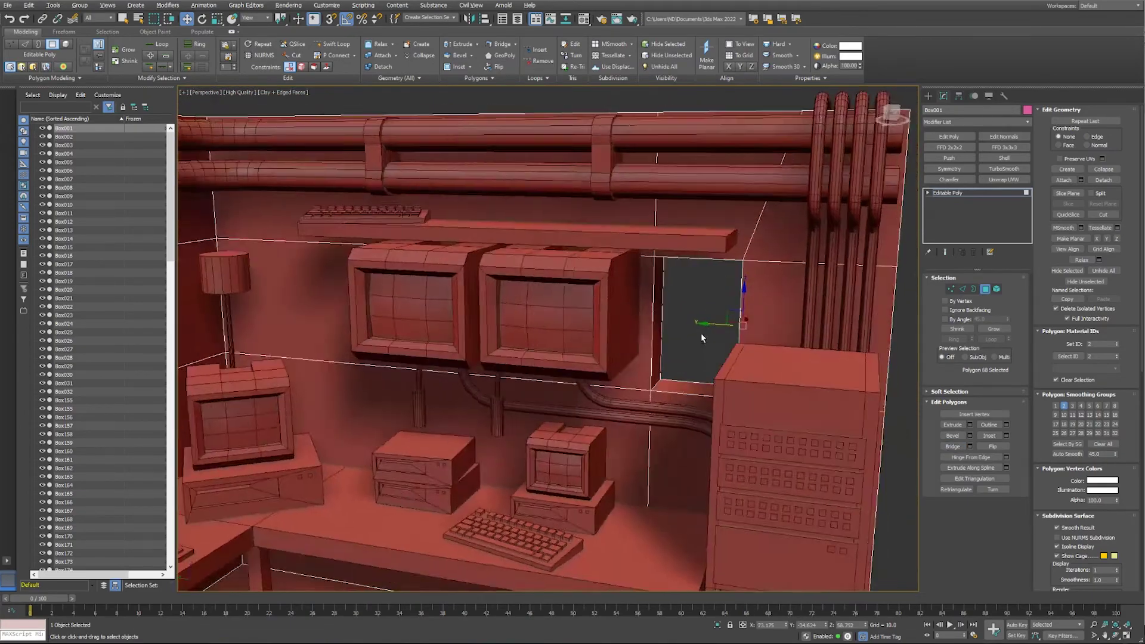
scroll(701, 339, "up", 3)
left_click(683, 356)
scroll(732, 320, "down", 2)
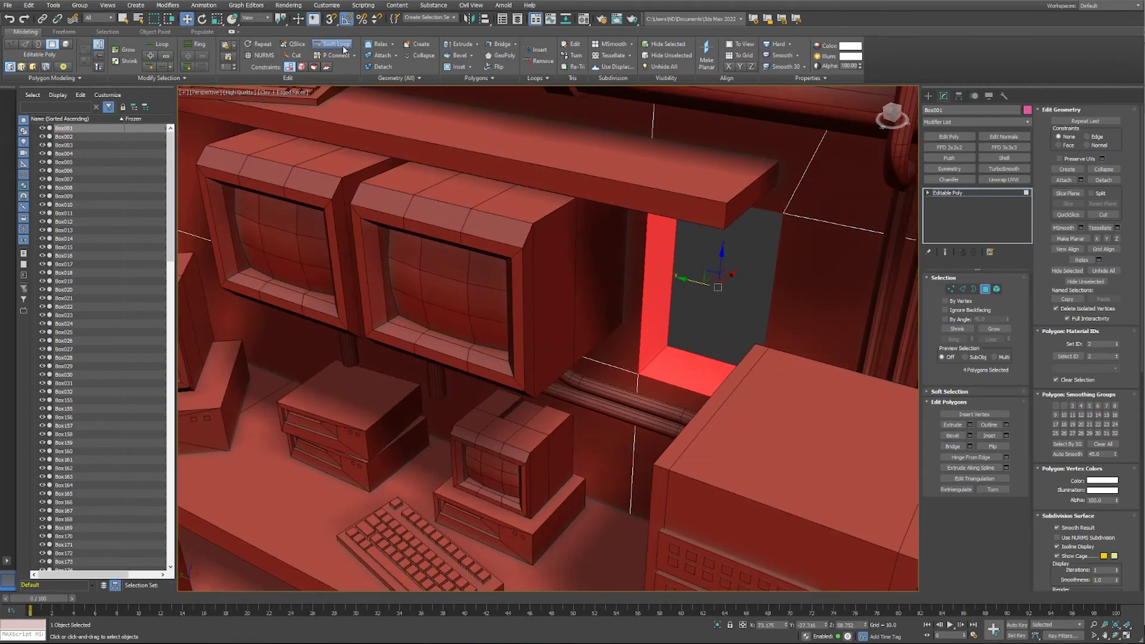
middle_click_drag(731, 321, 770, 358, "alt")
scroll(767, 366, "up", 5)
scroll(772, 385, "down", 3)
Step: Draw a rectangle shape around the wall opening in the Left view
left_click(928, 95)
left_click(1001, 171)
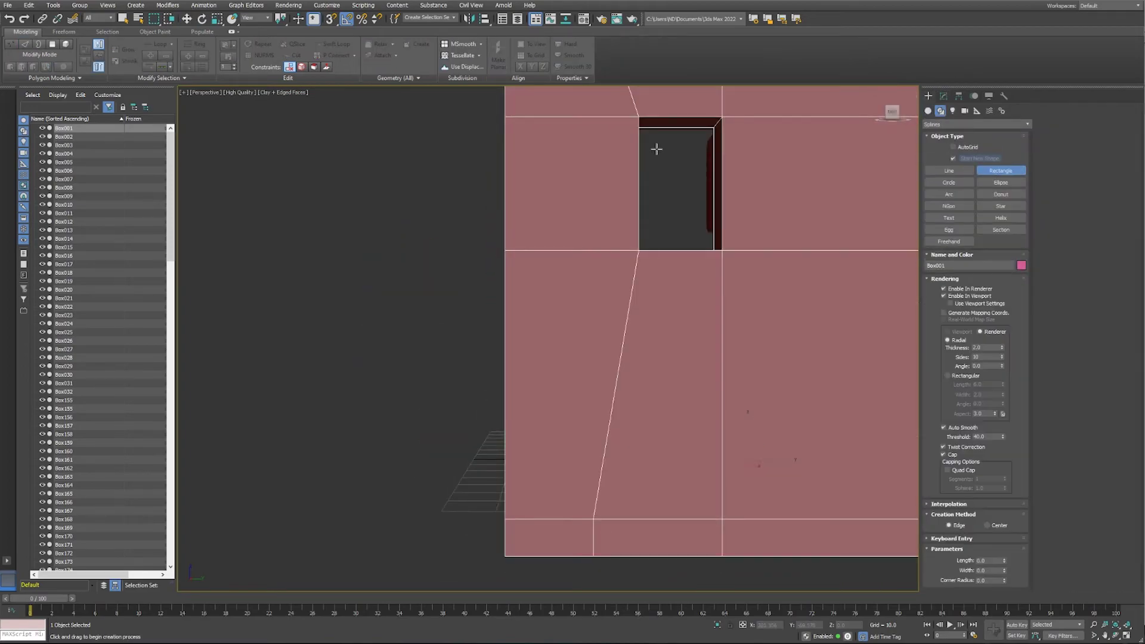
middle_click_drag(656, 149, 631, 318)
key("alt+w")
scroll(441, 442, "up", 2)
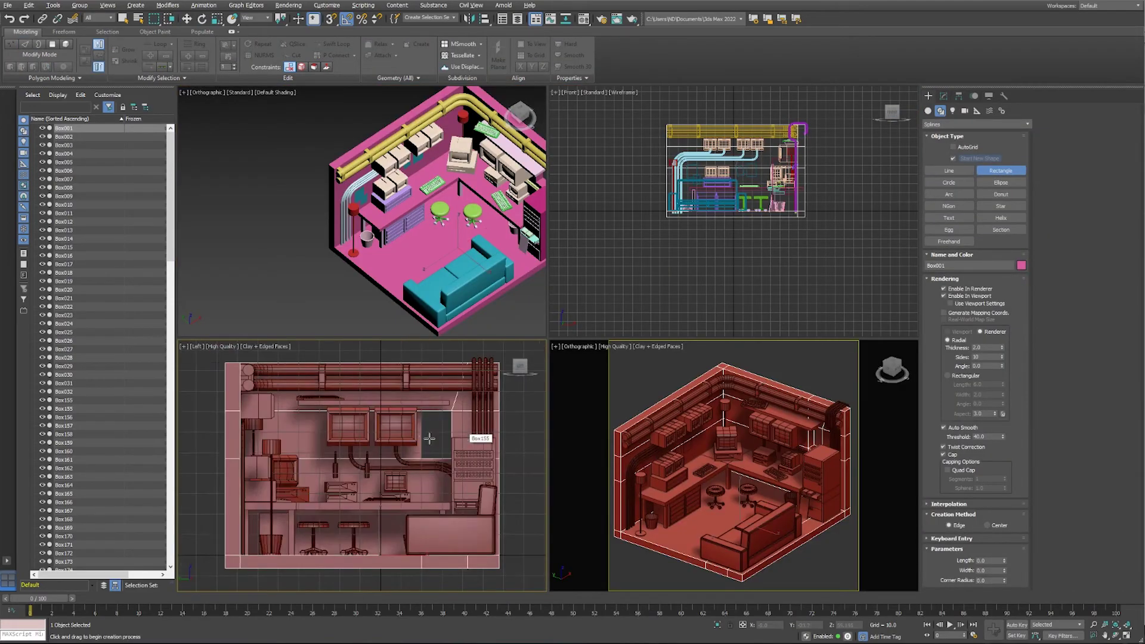
scroll(441, 442, "up", 4)
left_click_drag(364, 353, 483, 540)
Step: Make the rectangle renderable with a 4-sided profile at 45° angle
left_click(944, 96)
double_click(988, 356)
type("4")
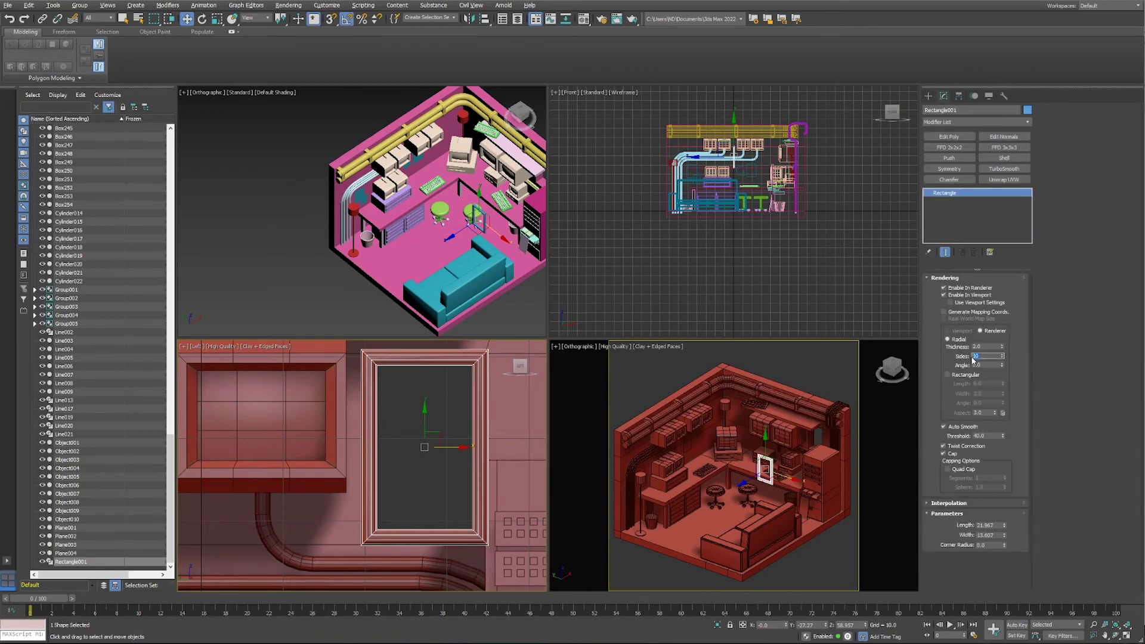
key("Tab")
type("45")
key("Return")
scroll(470, 453, "up", 3)
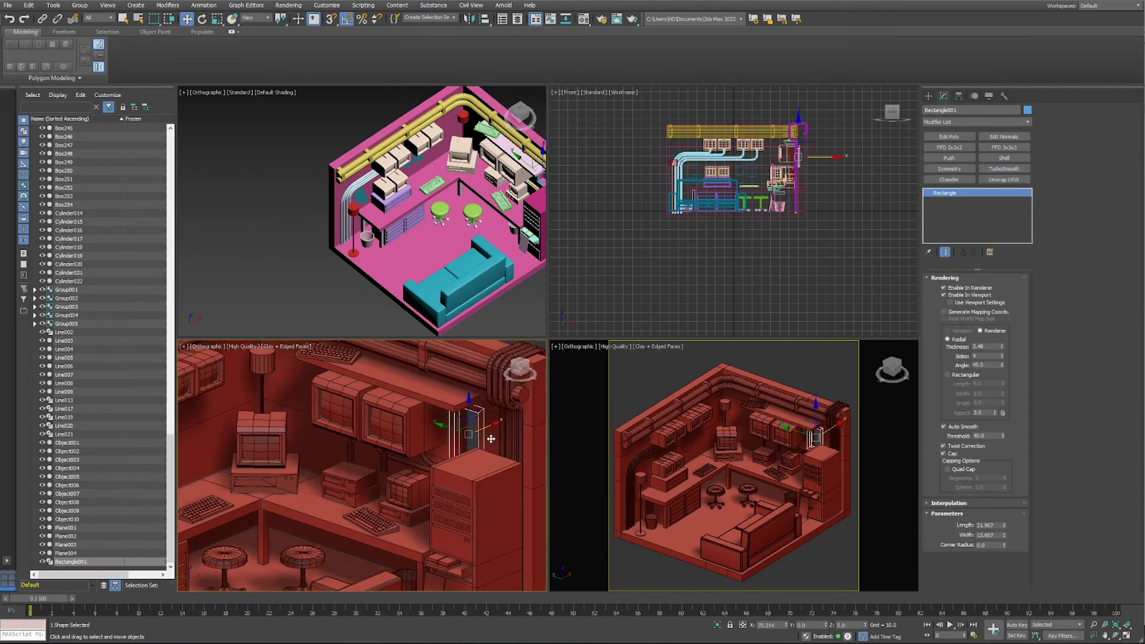
key("alt+w")
scroll(702, 360, "down", 4)
scroll(702, 360, "down", 3)
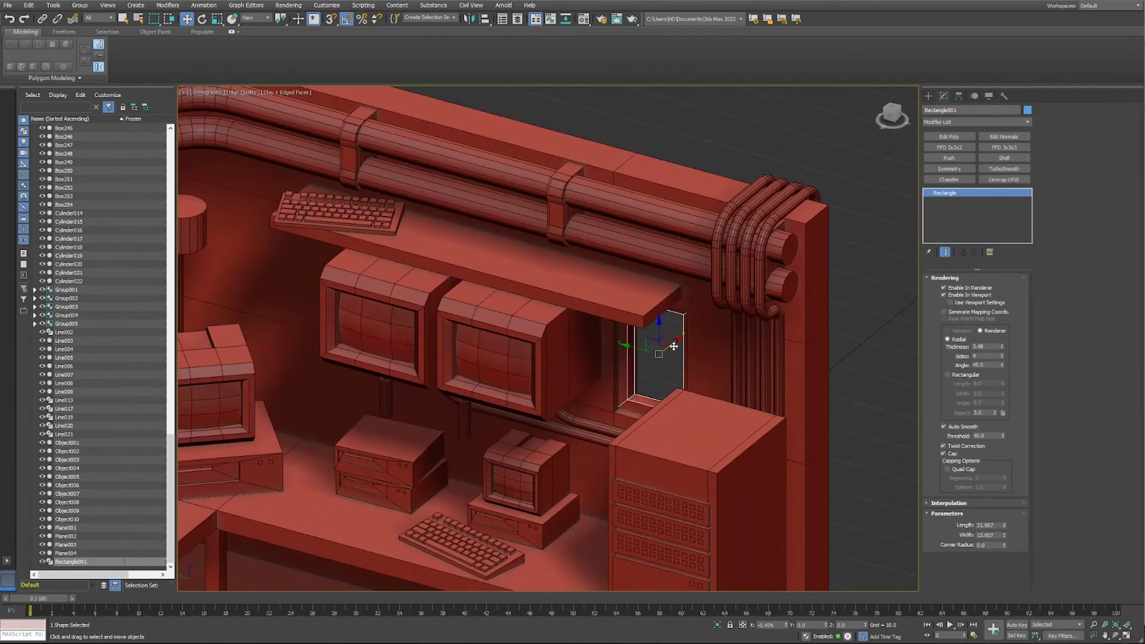
key("shift+f")
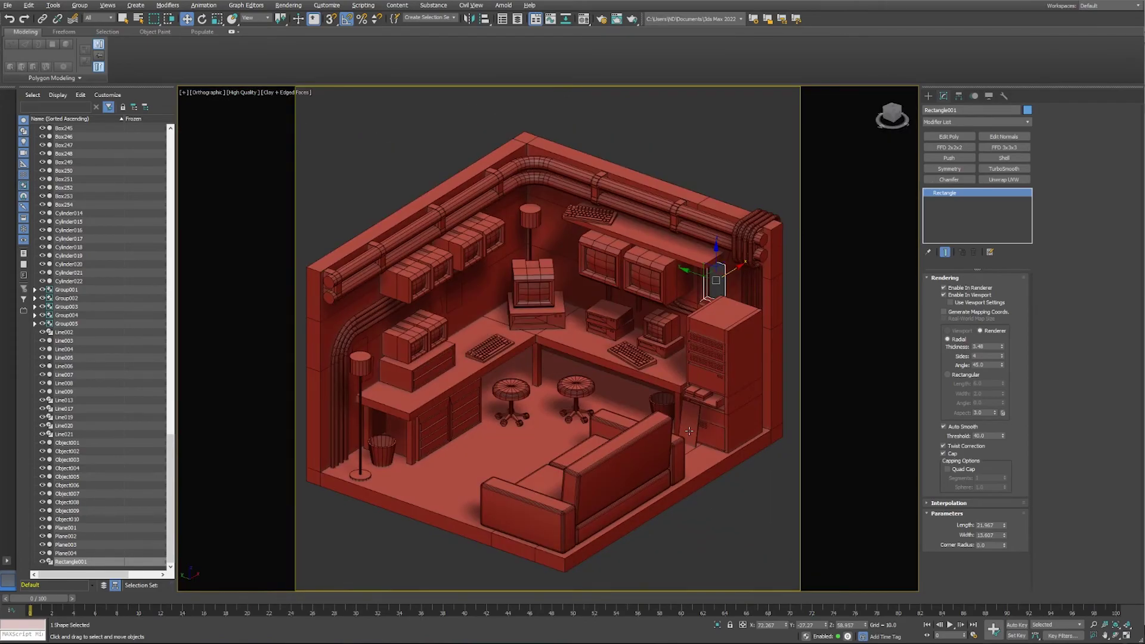